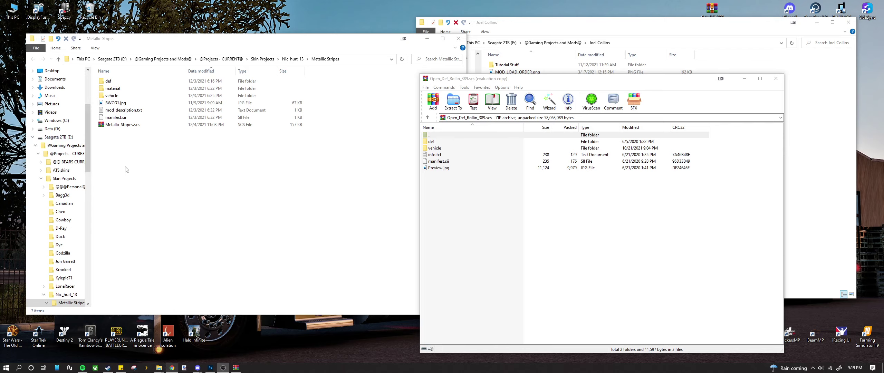
# - Rearrange the Open_Def_Rollin_389.scs archive and Metallic Stripes windows to uncover the mod author's folder window
pyautogui.moveTo(126, 169); pyautogui.dragTo(107, 83)
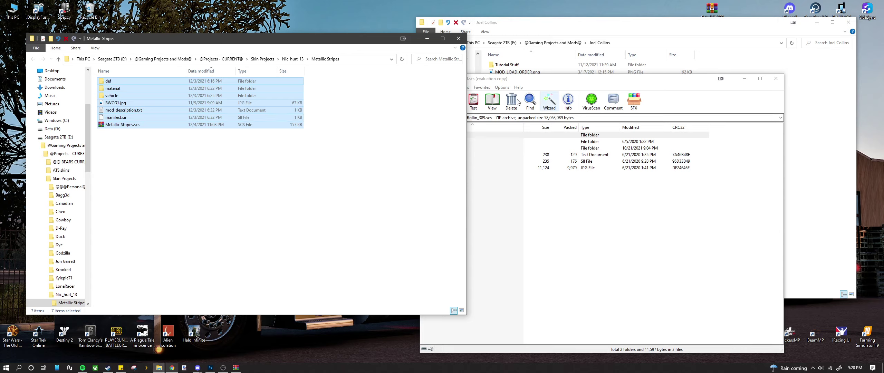
pyautogui.click(123, 125)
pyautogui.click(615, 246)
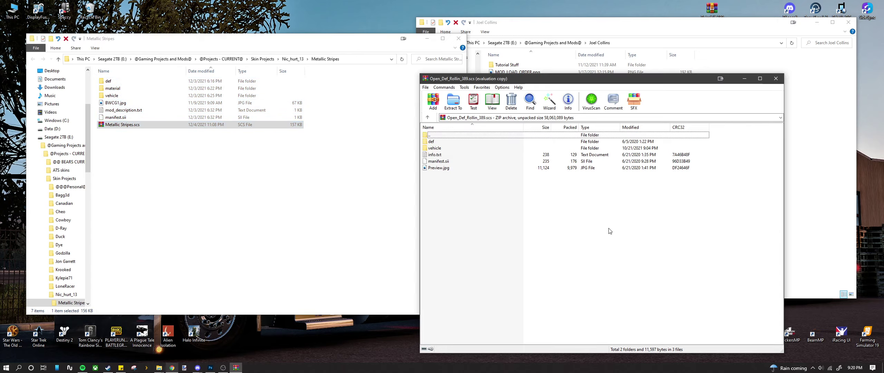
pyautogui.moveTo(469, 80); pyautogui.dragTo(116, 119)
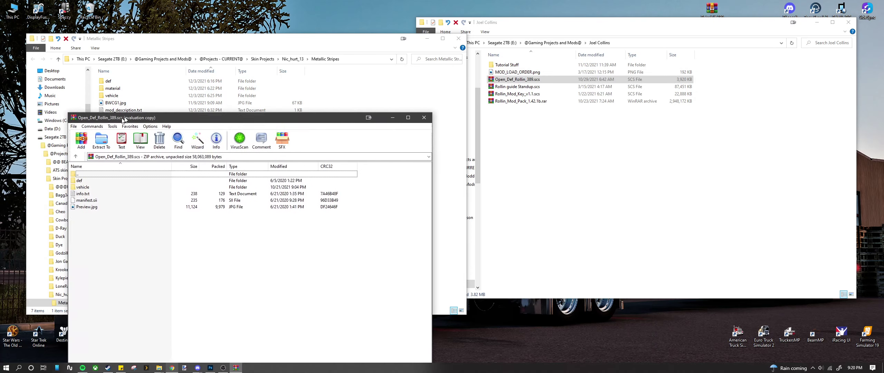
pyautogui.moveTo(259, 43); pyautogui.dragTo(259, 26)
pyautogui.click(558, 174)
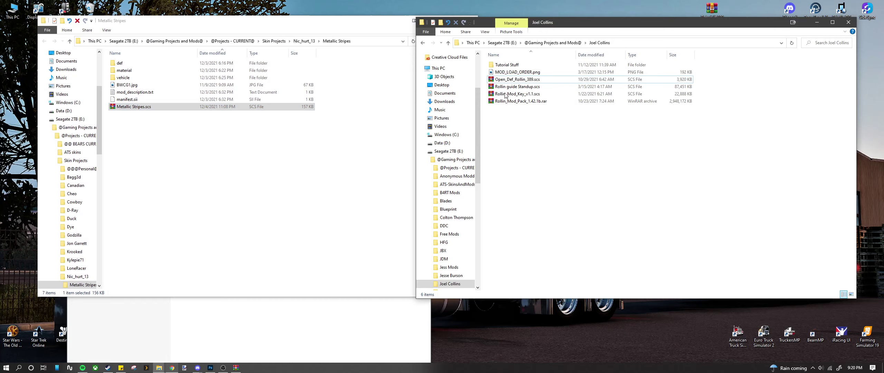
# - Examine the files in the Tutorial Stuff folder and return to its parent folder
pyautogui.click(496, 66)
pyautogui.doubleClick(496, 65)
pyautogui.moveTo(526, 147); pyautogui.dragTo(523, 64)
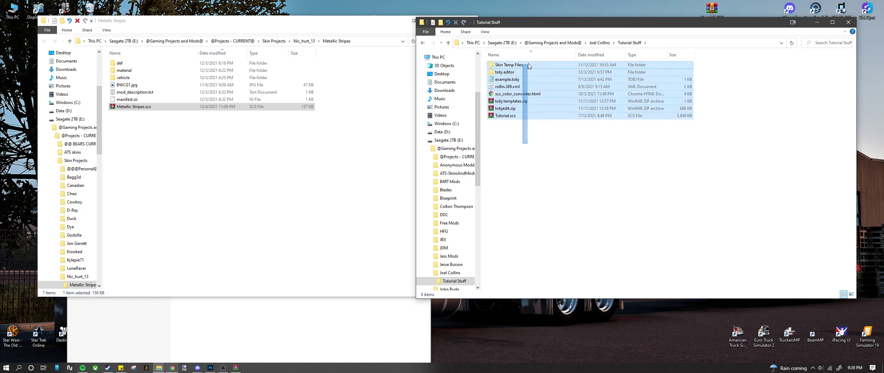
pyautogui.click(548, 145)
pyautogui.press('BackSpace')
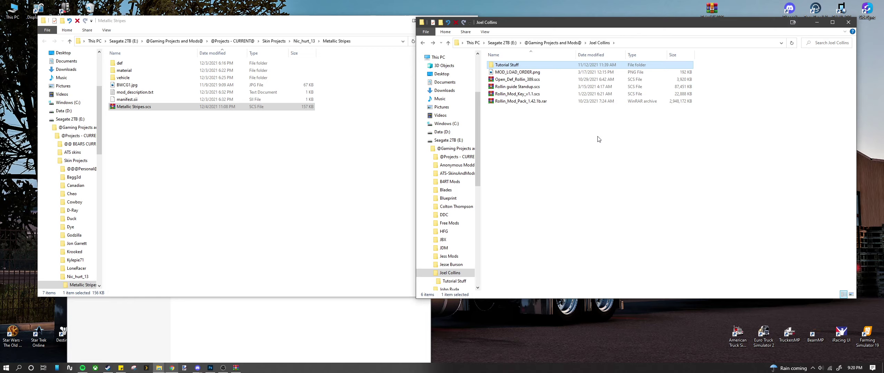
# - Switch to Chrome and open the Rollin Tutorial Files folder inside the ATS folder on Google Drive
pyautogui.click(169, 369)
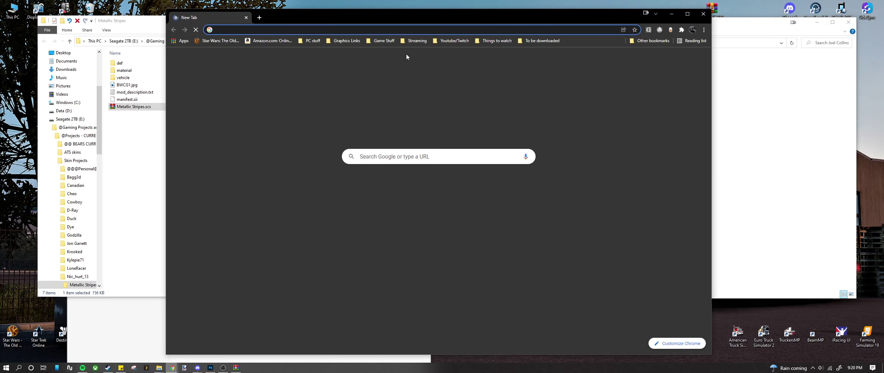
pyautogui.click(415, 40)
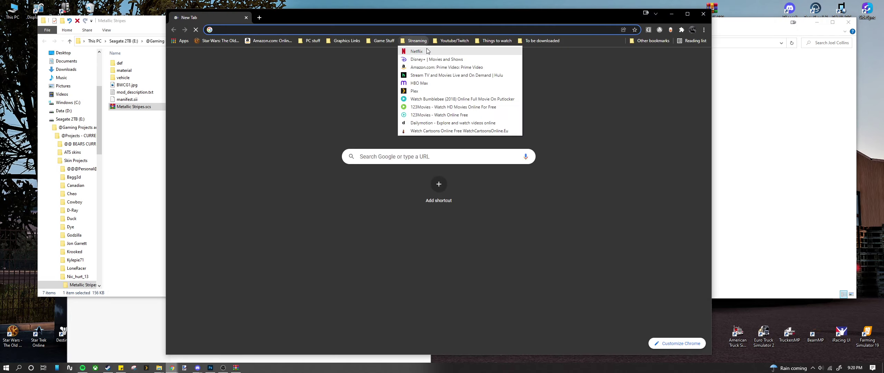
pyautogui.moveTo(432, 47)
pyautogui.click(398, 103)
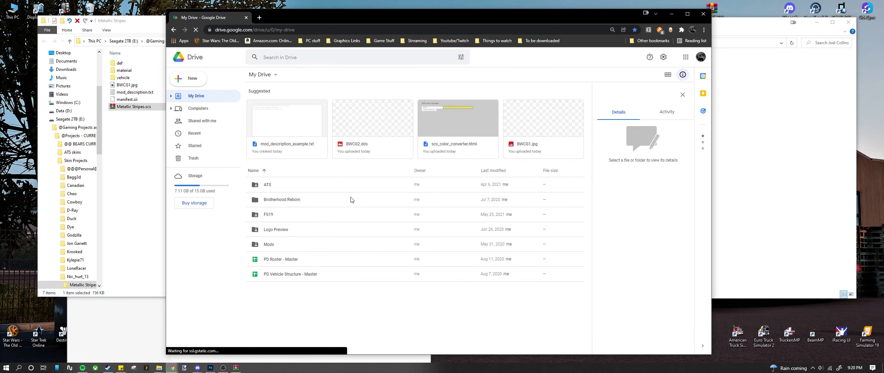
pyautogui.doubleClick(286, 181)
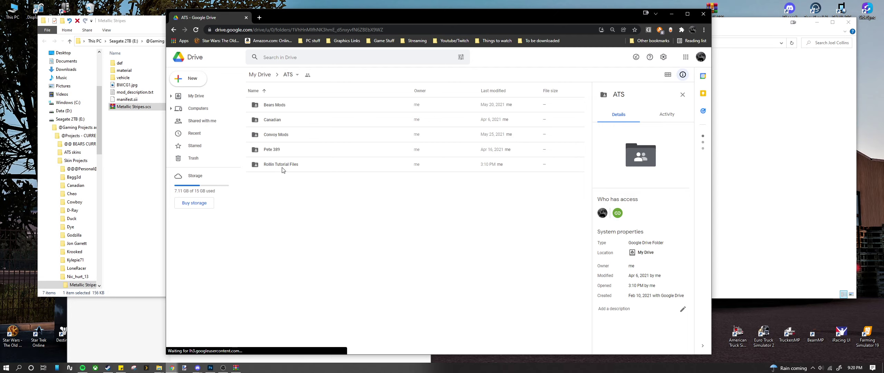
pyautogui.doubleClick(283, 169)
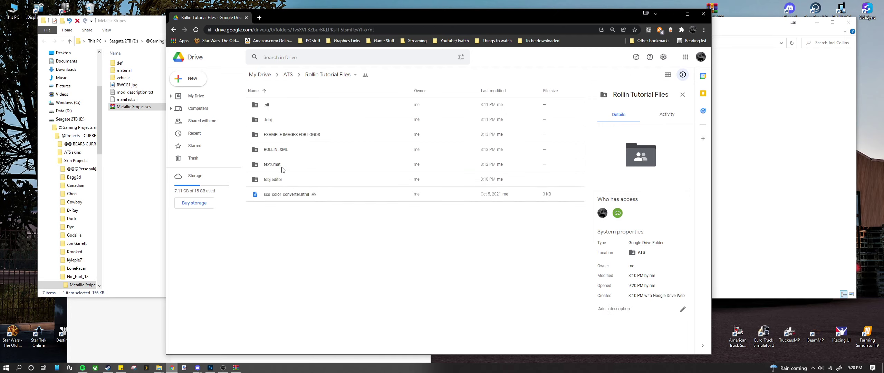
# - Examine the contents of the .sii, .tobj, EXAMPLE IMAGES FOR LOGOS and ROLLIN .XML folders, returning to Rollin Tutorial Files
pyautogui.doubleClick(268, 103)
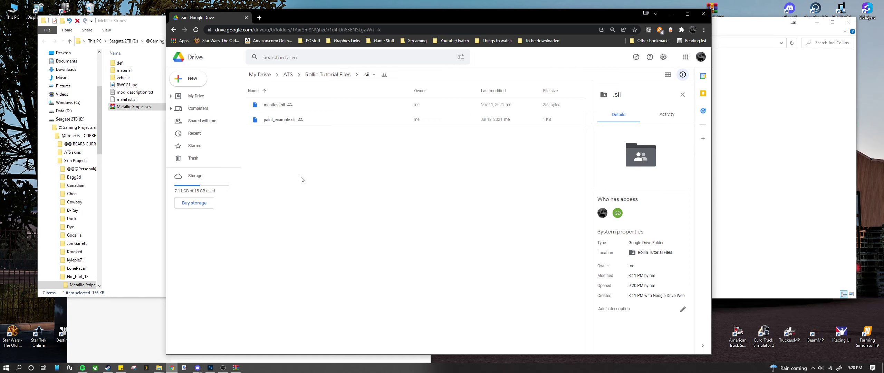
pyautogui.hotkey('alt', 'Left')
pyautogui.doubleClick(287, 120)
pyautogui.hotkey('alt', 'Left')
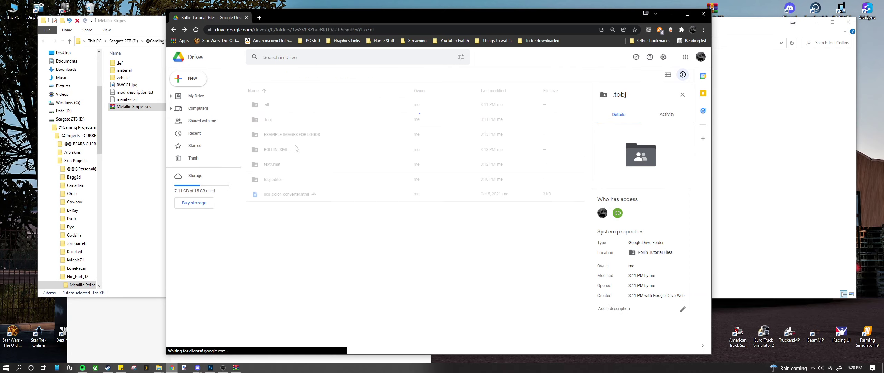
pyautogui.doubleClick(301, 138)
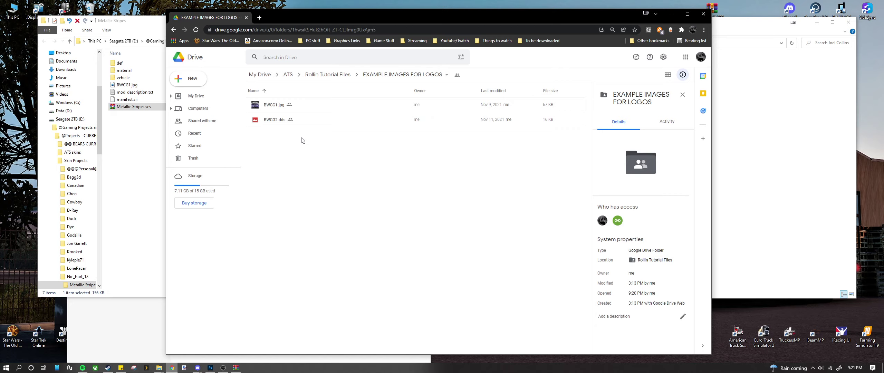
pyautogui.hotkey('alt', 'Left')
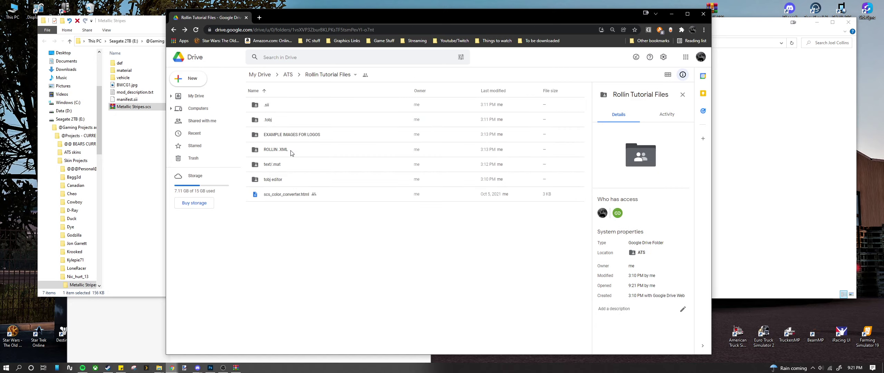
pyautogui.doubleClick(291, 150)
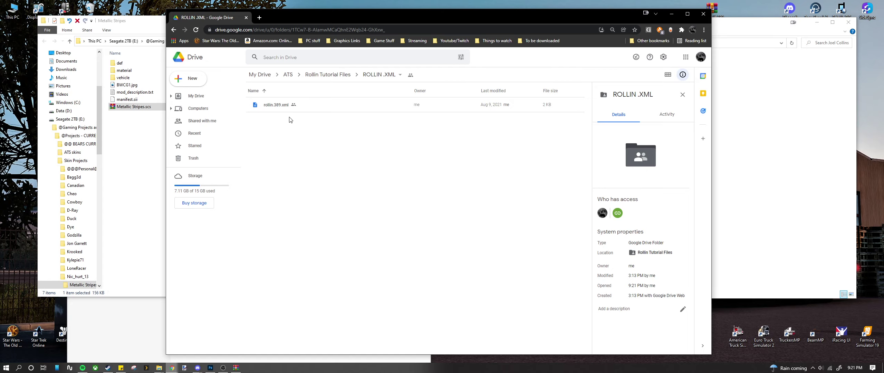
pyautogui.hotkey('alt', 'Left')
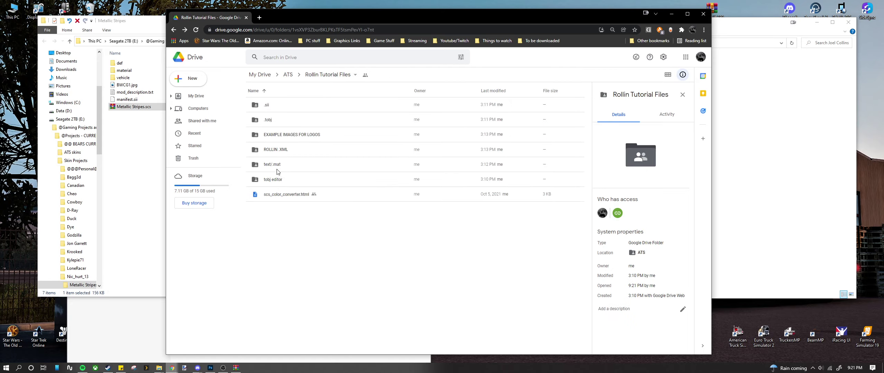
# - Preview rollin.389.xml, highlight the day cab's internal name duty.peterbilt.389.cabin, and return to Rollin Tutorial Files
pyautogui.doubleClick(276, 147)
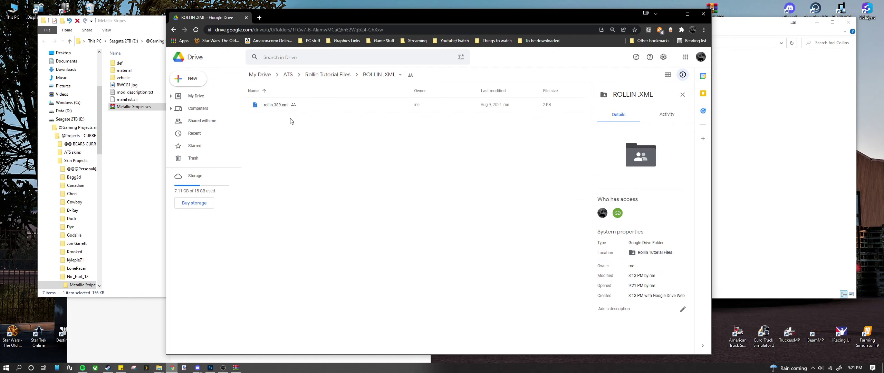
pyautogui.doubleClick(279, 105)
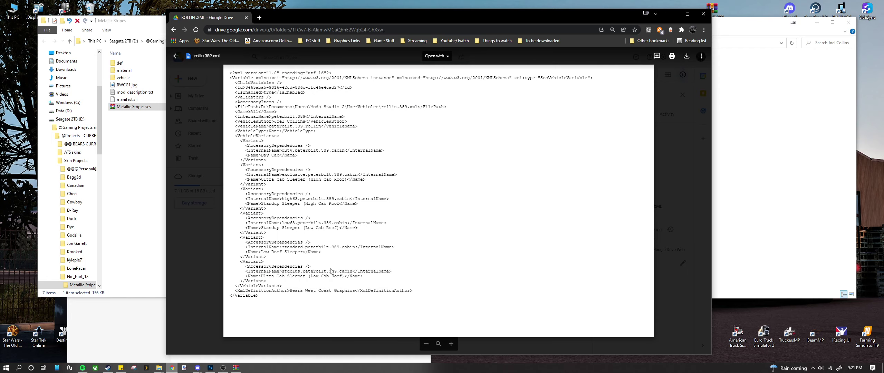
pyautogui.moveTo(283, 151); pyautogui.dragTo(291, 151)
pyautogui.click(304, 318)
pyautogui.moveTo(282, 151); pyautogui.dragTo(345, 153)
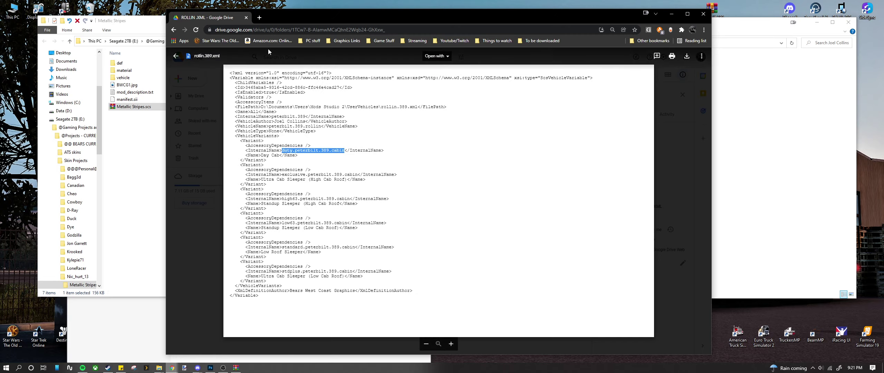
pyautogui.click(175, 55)
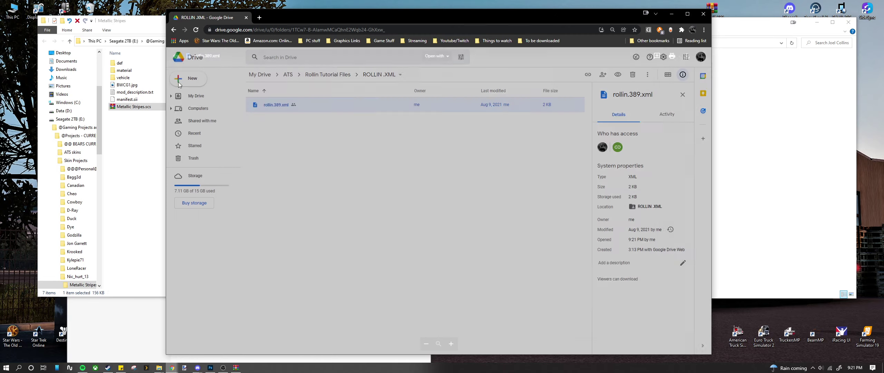
pyautogui.click(328, 74)
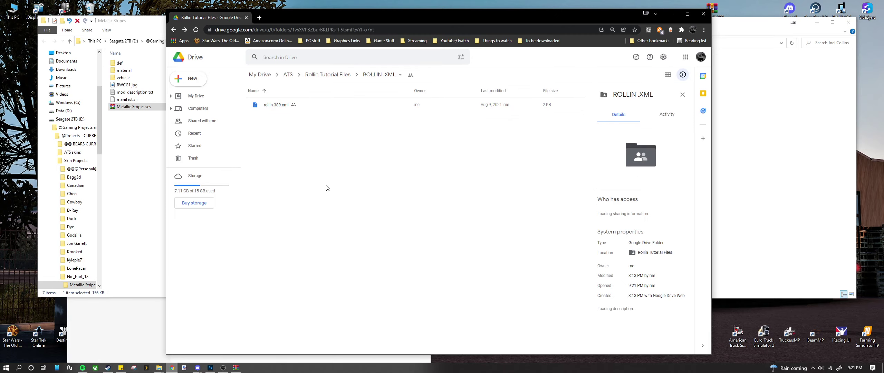
# - Check the files in the text/.mat and tobj editor folders, returning to Rollin Tutorial Files
pyautogui.doubleClick(284, 162)
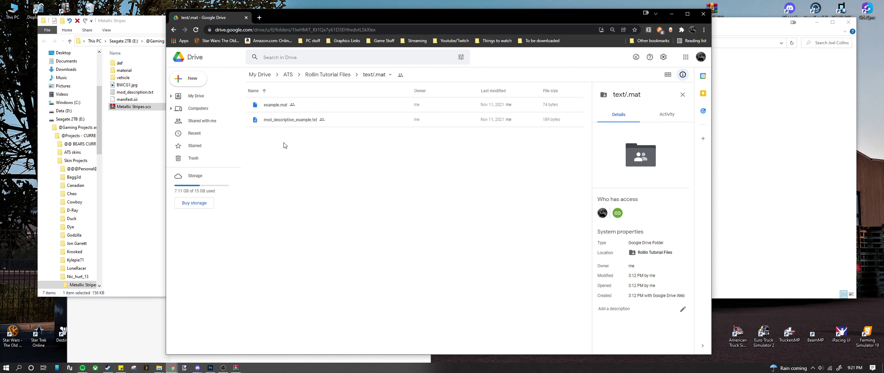
pyautogui.hotkey('alt', 'Left')
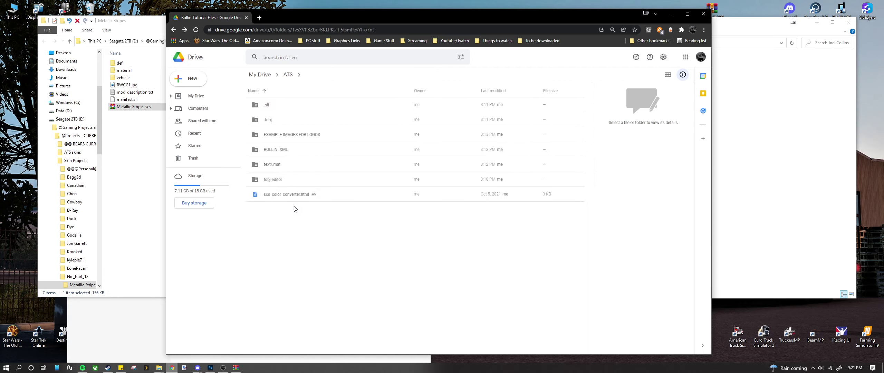
pyautogui.doubleClick(276, 185)
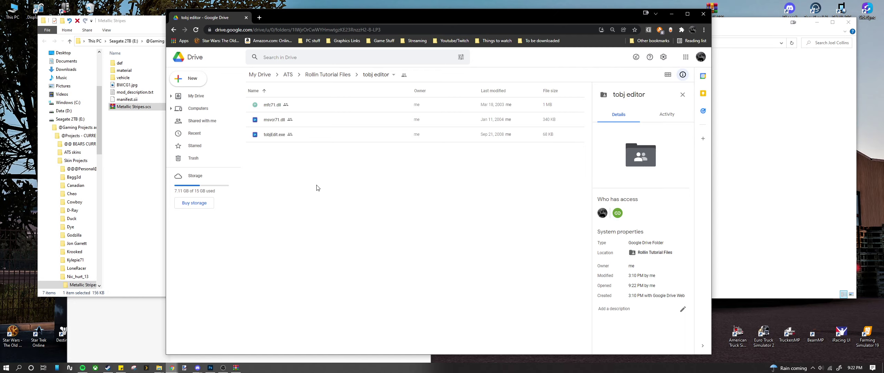
pyautogui.hotkey('alt', 'Left')
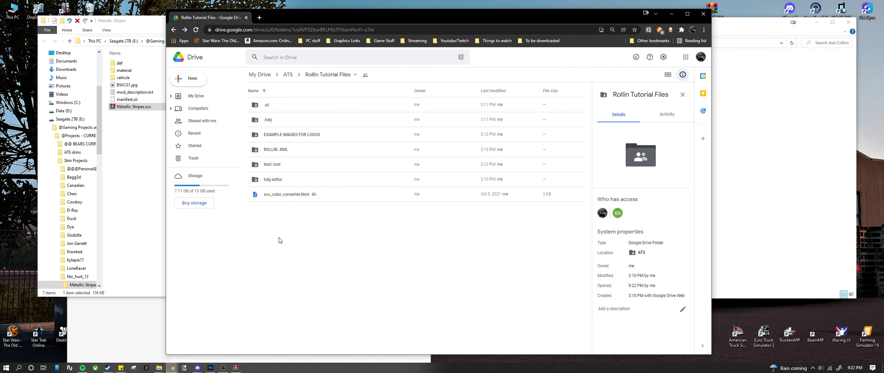
# - Preview the code of scs_color_converter.html and return to the Rollin Tutorial Files folder
pyautogui.doubleClick(279, 196)
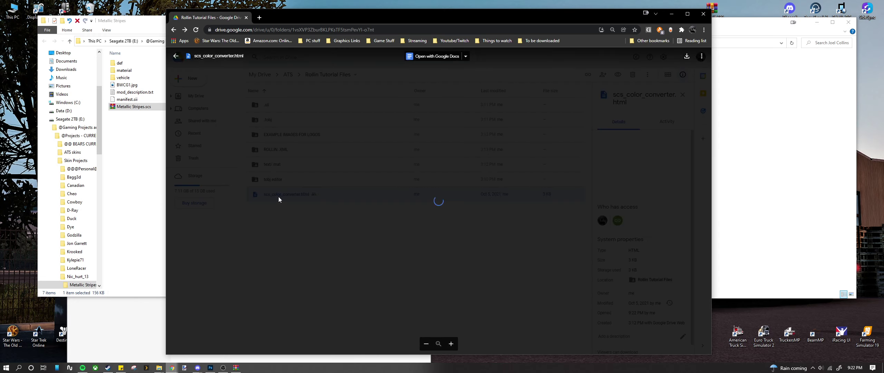
pyautogui.scroll(-5, 341, 59)
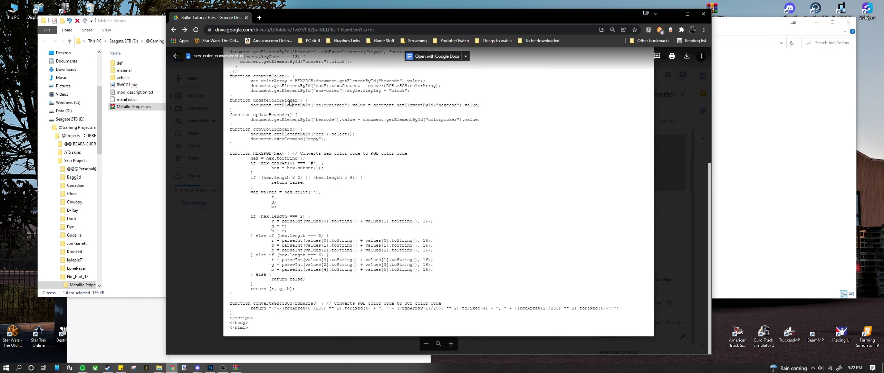
pyautogui.hotkey('alt', 'Left')
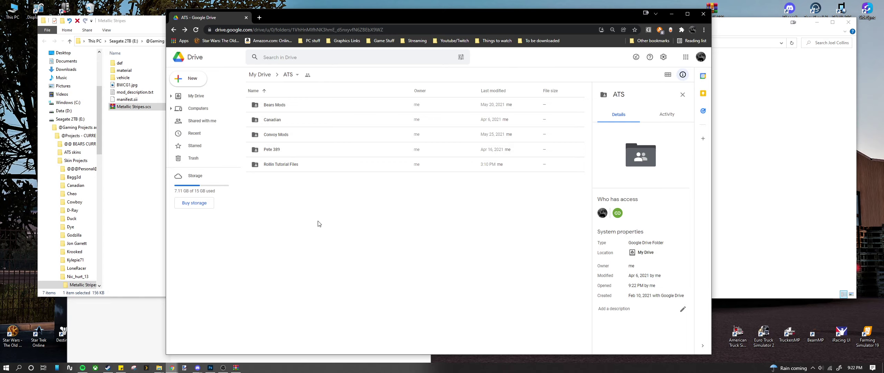
pyautogui.doubleClick(289, 170)
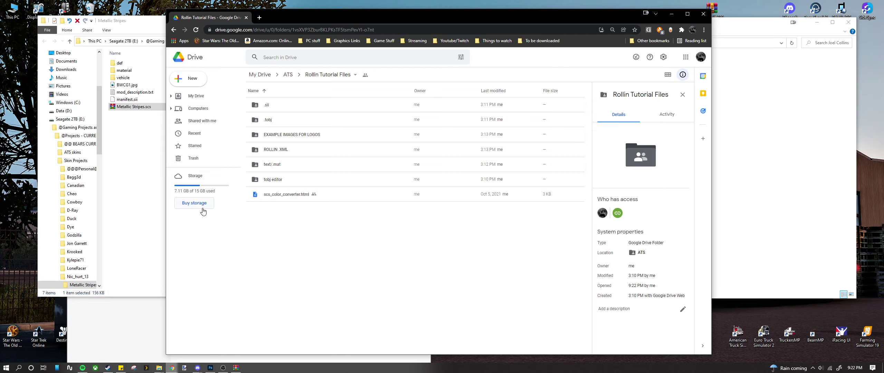
# - Dismiss the Macrium Reflect update notification, minimize the browser, and bring the Metallic Stripes folder window to the front
pyautogui.click(134, 156)
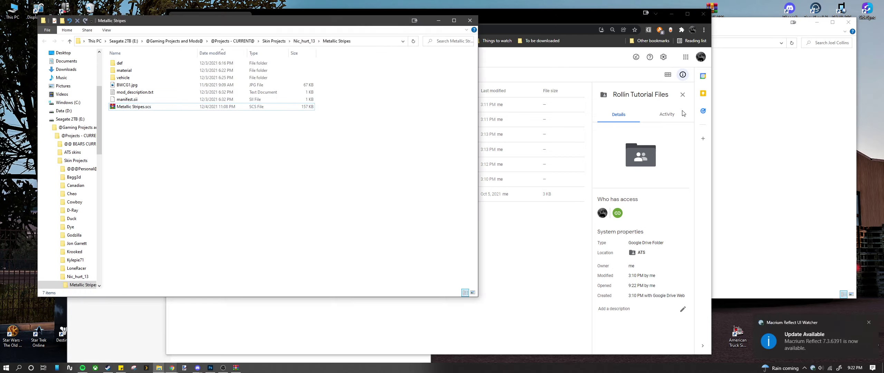
pyautogui.click(867, 322)
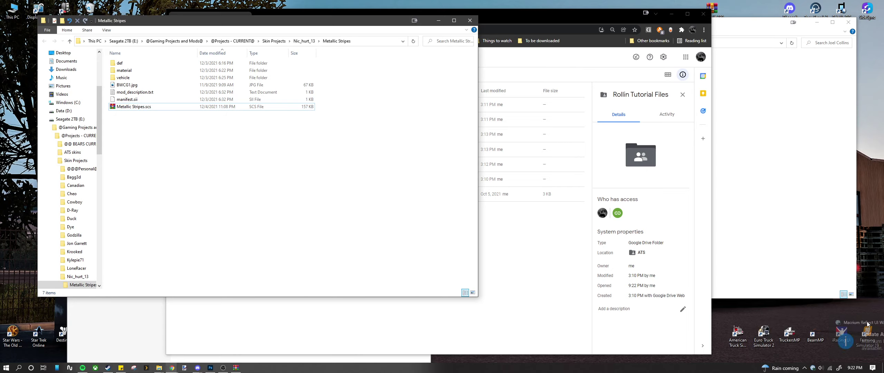
pyautogui.click(484, 239)
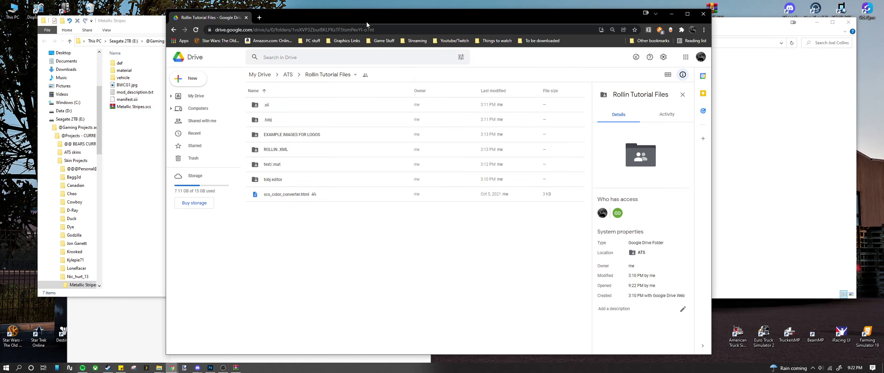
pyautogui.click(671, 14)
pyautogui.click(497, 214)
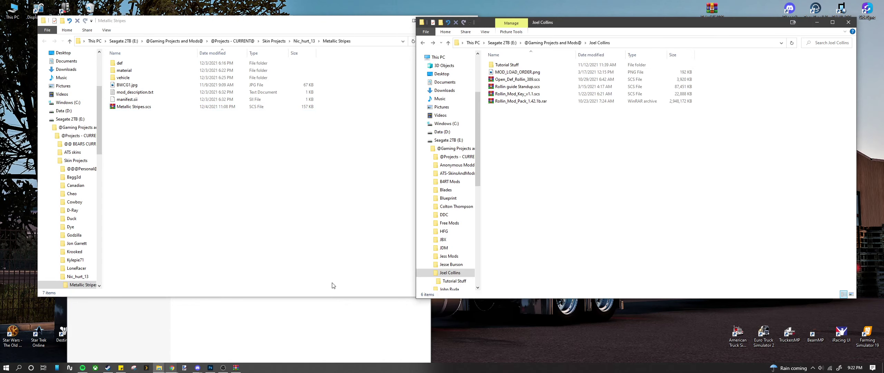
pyautogui.click(358, 238)
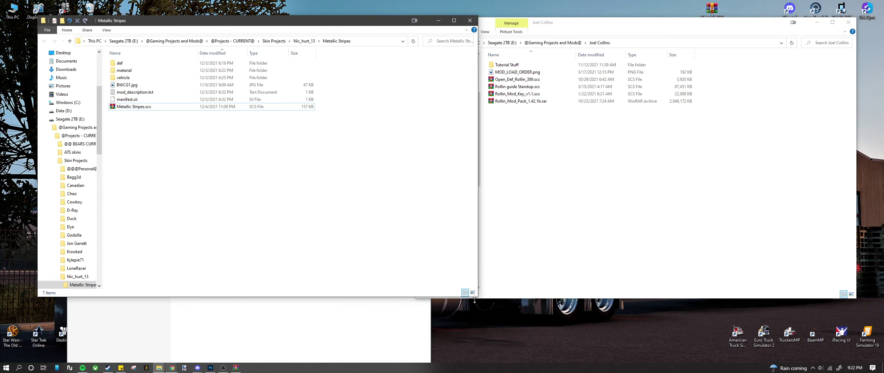
# - Widen the Metallic Stripes folder window and inspect the contents of the Metallic Stripes.scs archive, closing it when done
pyautogui.moveTo(477, 296); pyautogui.dragTo(562, 344)
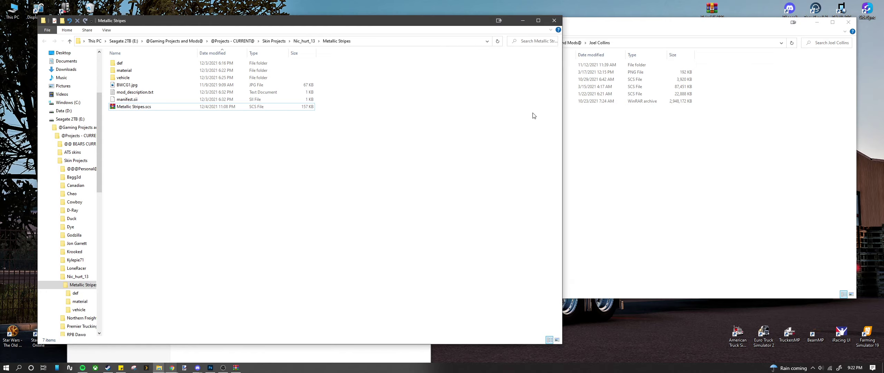
pyautogui.moveTo(562, 116); pyautogui.dragTo(636, 121)
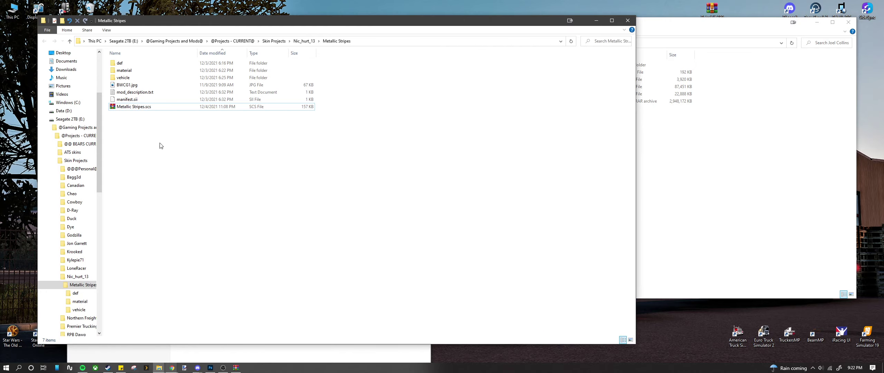
pyautogui.doubleClick(136, 106)
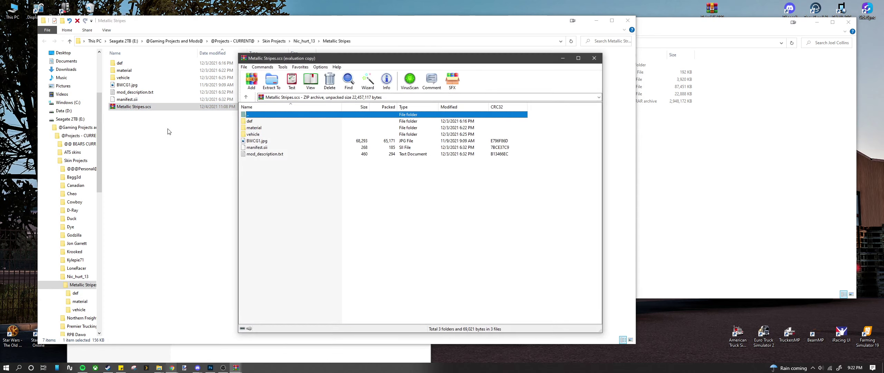
pyautogui.moveTo(258, 162); pyautogui.dragTo(264, 111)
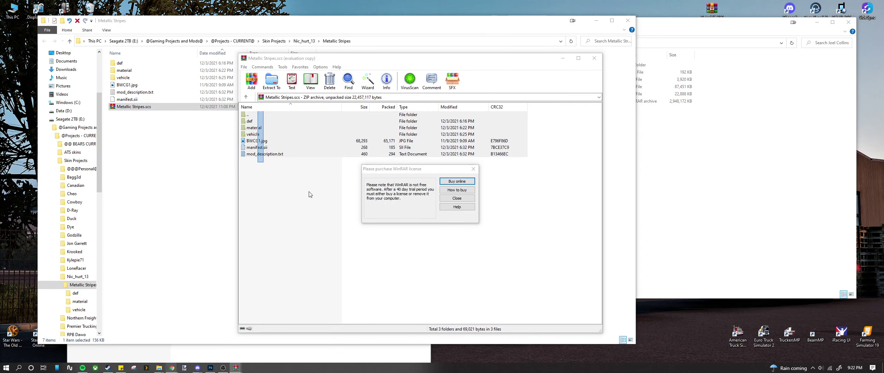
pyautogui.click(474, 168)
pyautogui.moveTo(276, 166); pyautogui.dragTo(279, 134)
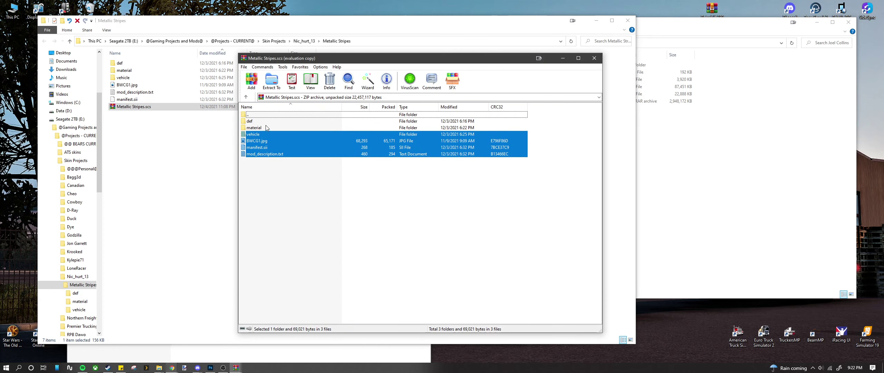
pyautogui.click(288, 192)
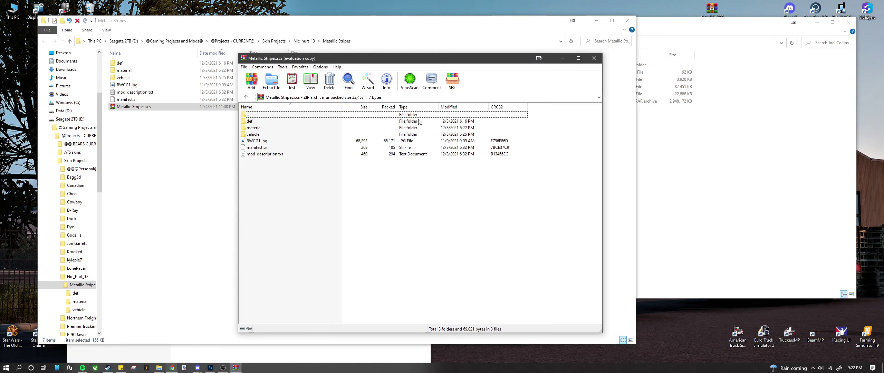
pyautogui.click(594, 58)
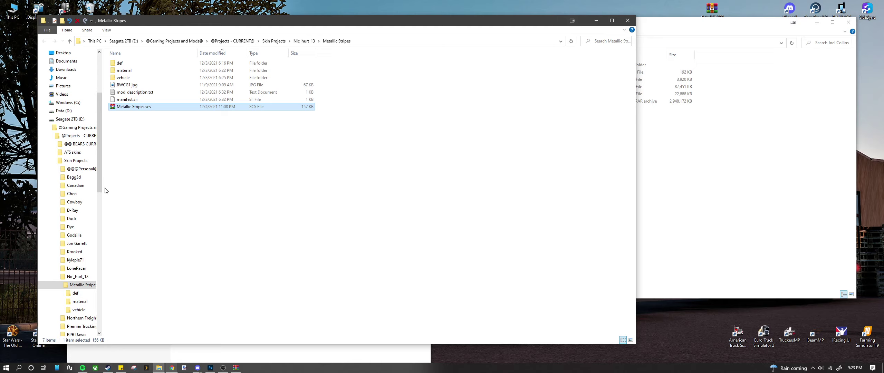
pyautogui.moveTo(99, 188); pyautogui.dragTo(99, 148)
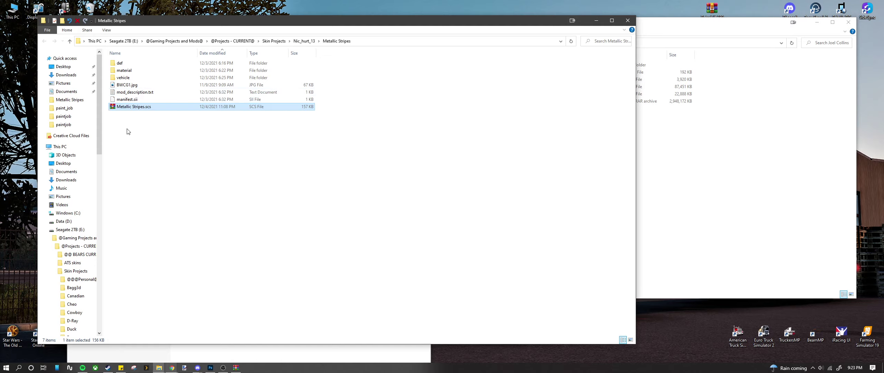
pyautogui.middleClick(159, 367)
pyautogui.moveTo(311, 30); pyautogui.dragTo(498, 26)
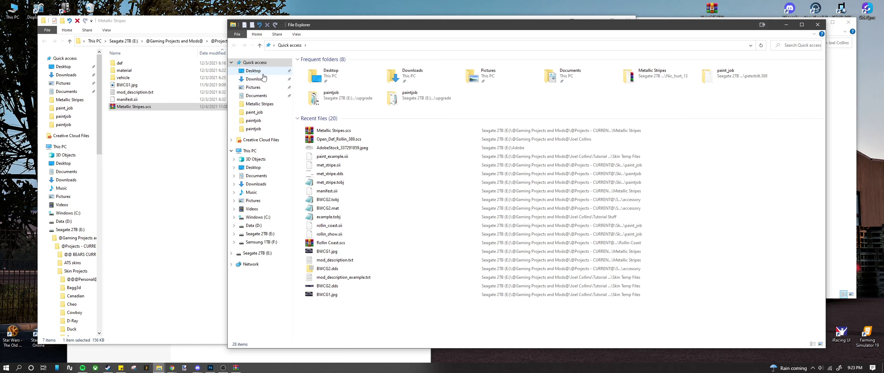
pyautogui.click(818, 25)
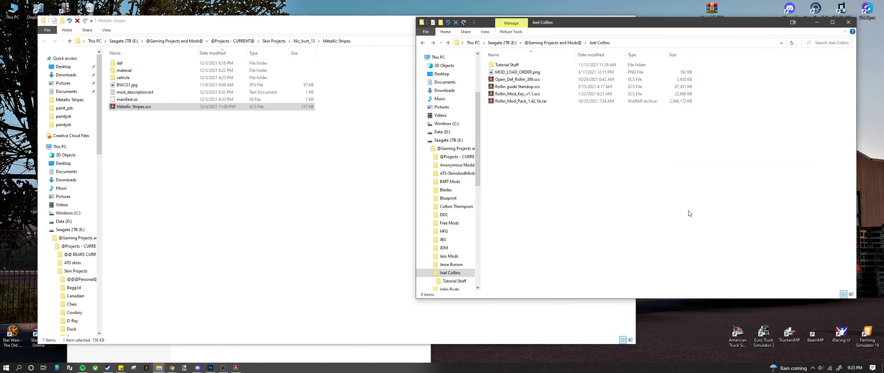
# - Create a folder named Tutorial Example Skin inside Tutorial Stuff's Skin Temp Files folder and open it
pyautogui.rightClick(520, 137)
pyautogui.doubleClick(514, 66)
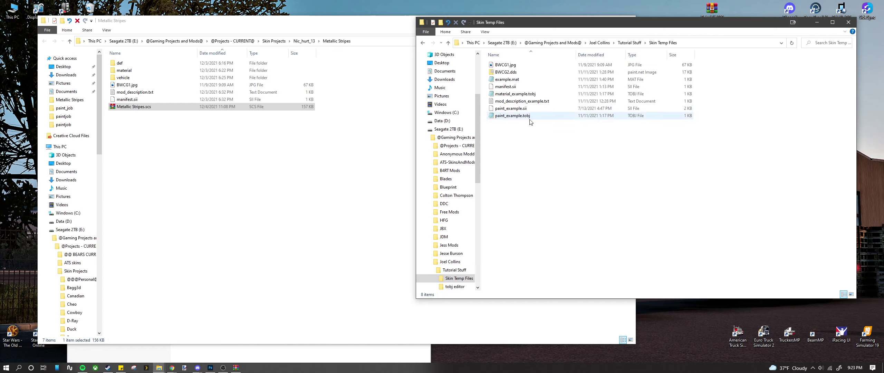
pyautogui.rightClick(515, 141)
pyautogui.moveTo(553, 228)
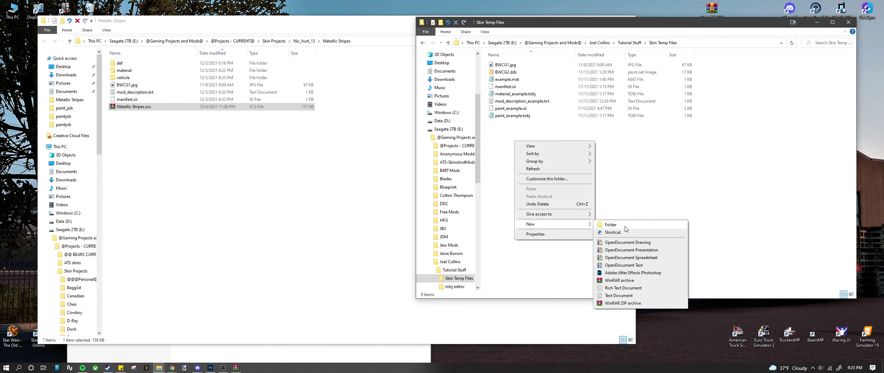
pyautogui.click(611, 224)
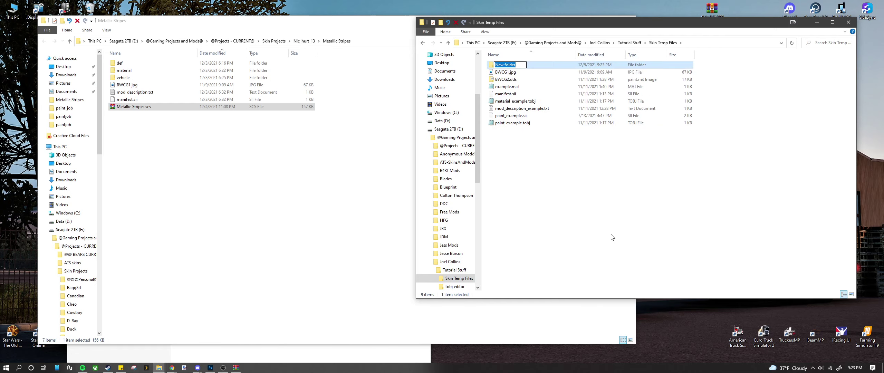
pyautogui.write('Tutorial Example Skin')
pyautogui.click(581, 204)
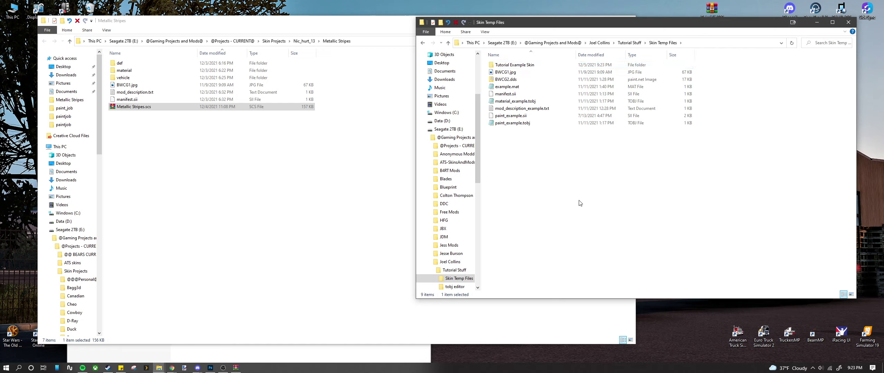
pyautogui.doubleClick(515, 66)
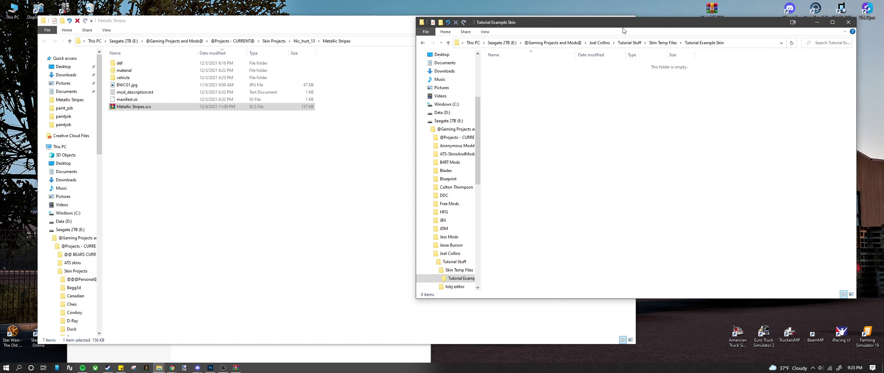
# - Resize and arrange the Metallic Stripes and Tutorial Example Skin folder windows side by side without overlap
pyautogui.moveTo(652, 306); pyautogui.dragTo(652, 348)
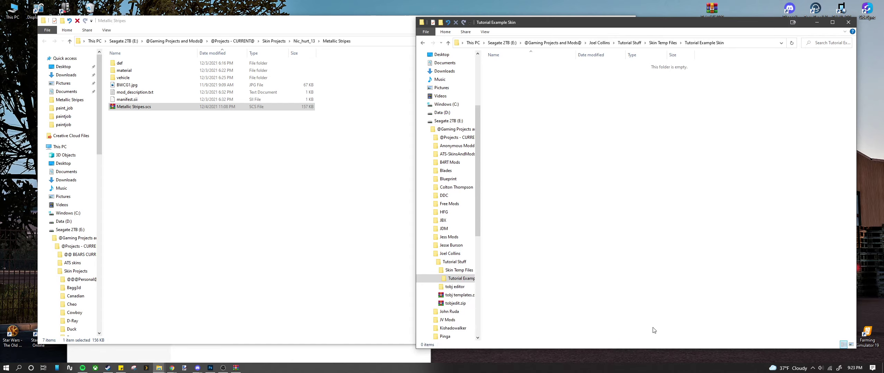
pyautogui.moveTo(507, 22)
pyautogui.mouseDown()
pyautogui.moveTo(439, 20)
pyautogui.moveTo(510, 20)
pyautogui.mouseUp()
pyautogui.click(347, 31)
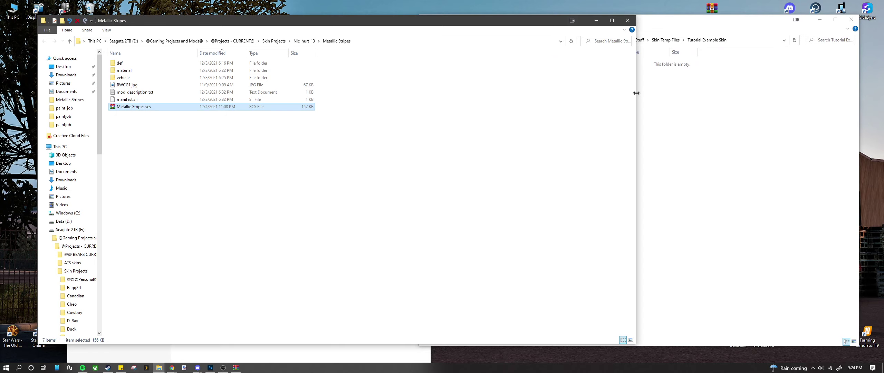
pyautogui.moveTo(638, 96); pyautogui.dragTo(379, 109)
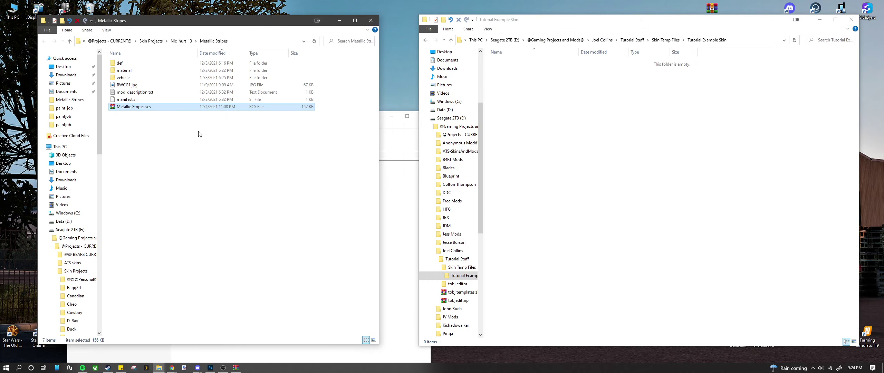
pyautogui.moveTo(172, 18); pyautogui.dragTo(172, 22)
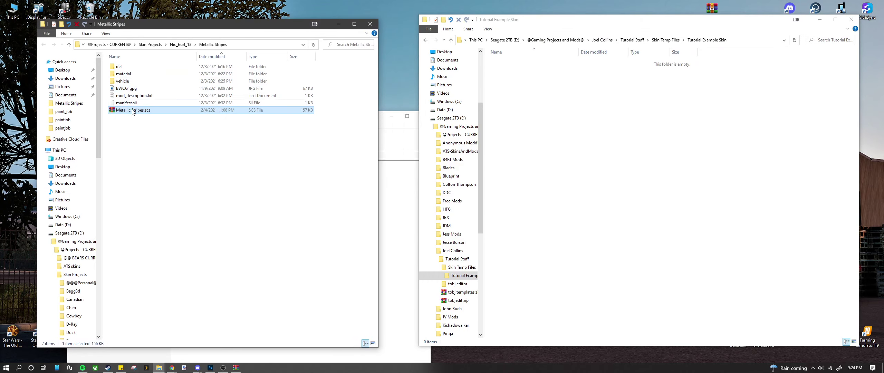
pyautogui.click(550, 100)
pyautogui.moveTo(528, 22); pyautogui.dragTo(508, 25)
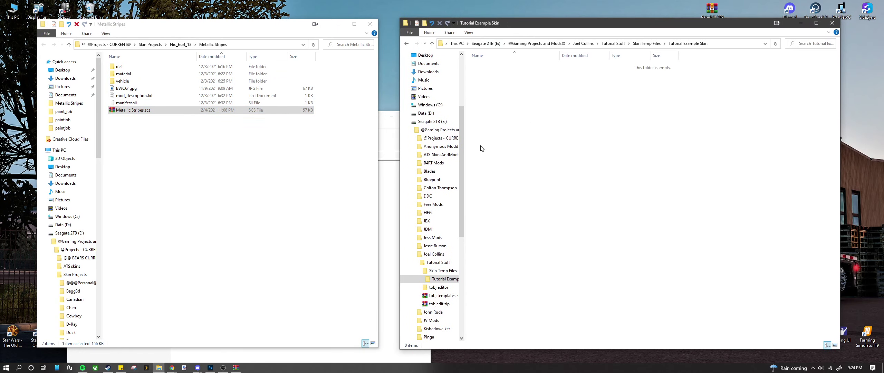
# - Create three new folders inside the Tutorial Example Skin folder, keeping their default names
pyautogui.rightClick(497, 133)
pyautogui.moveTo(534, 220)
pyautogui.click(587, 216)
pyautogui.rightClick(542, 152)
pyautogui.moveTo(568, 235)
pyautogui.click(639, 237)
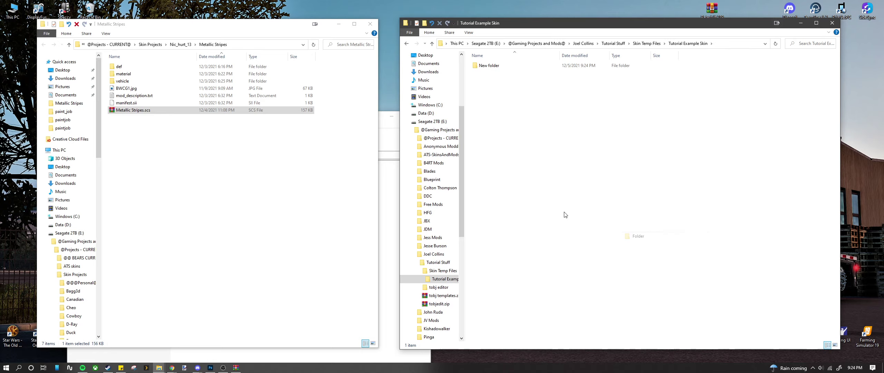
pyautogui.rightClick(522, 194)
pyautogui.moveTo(547, 276)
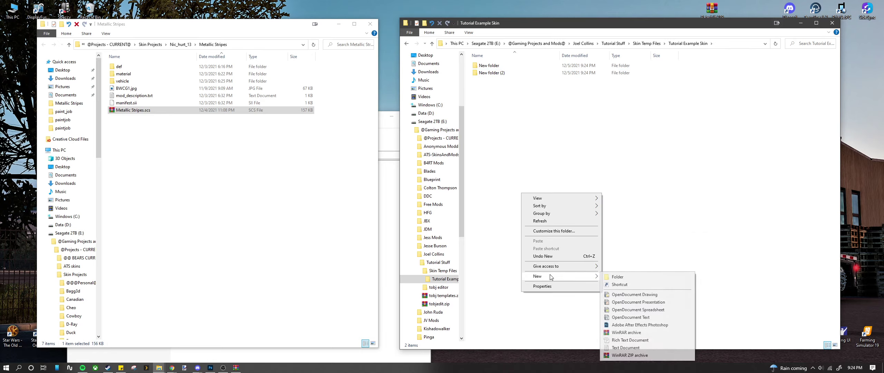
pyautogui.click(617, 276)
pyautogui.click(524, 101)
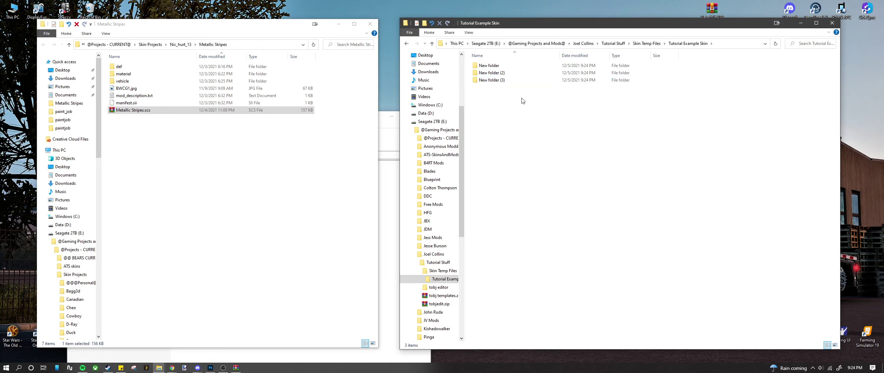
# - Rename the first new folder in Tutorial Example Skin as def and the second as material
pyautogui.rightClick(495, 67)
pyautogui.click(533, 256)
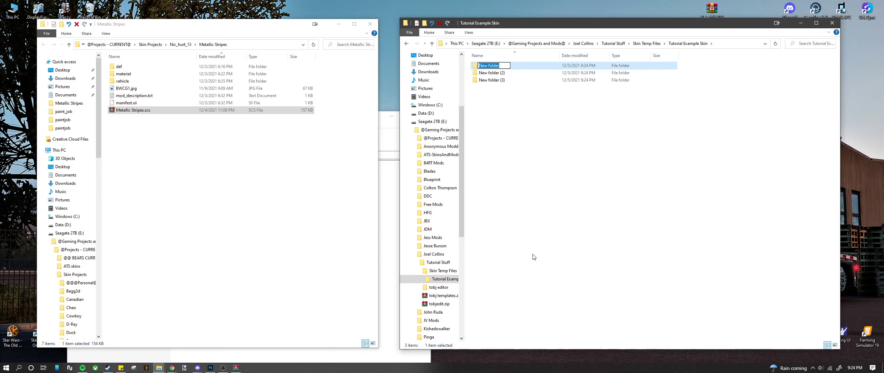
pyautogui.write('def')
pyautogui.press('Return')
pyautogui.rightClick(489, 73)
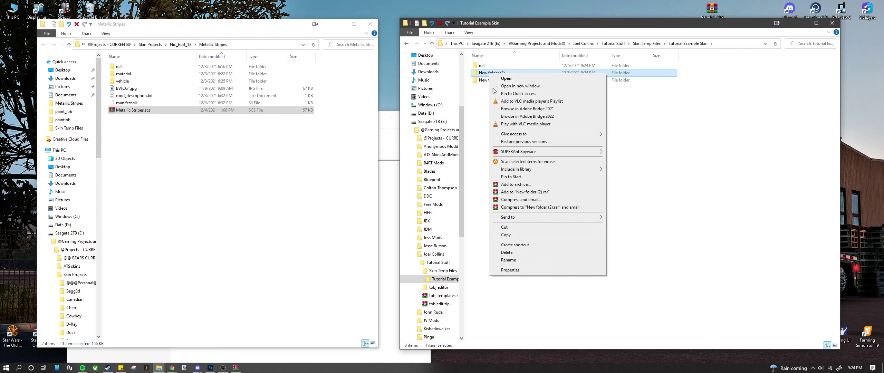
pyautogui.click(508, 262)
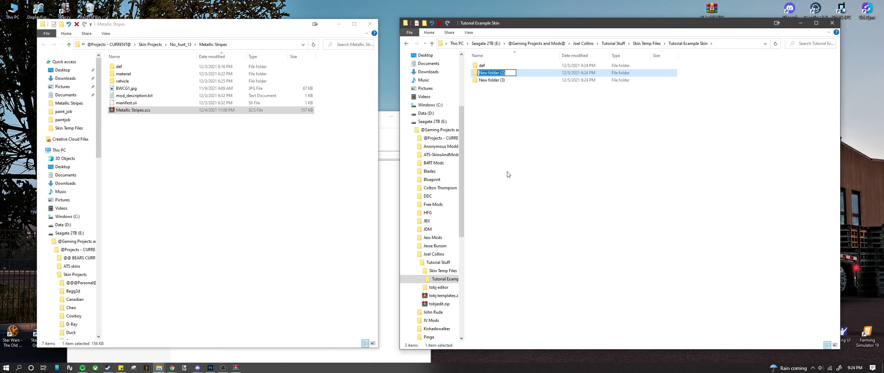
pyautogui.write('material')
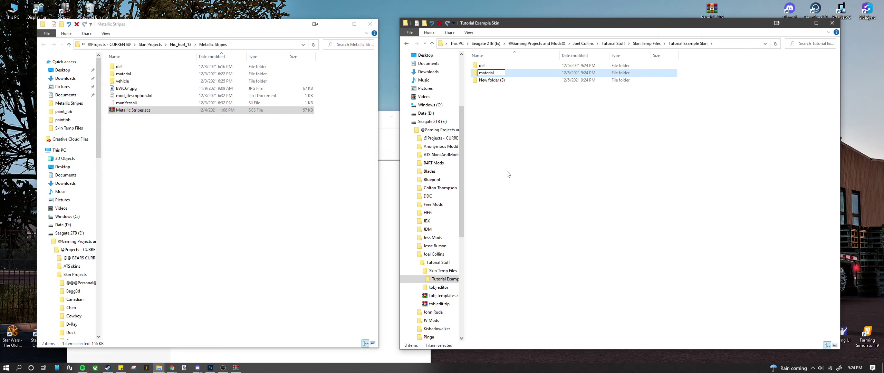
# - Rename the third new folder in Tutorial Example Skin as vehicle
pyautogui.doubleClick(500, 80)
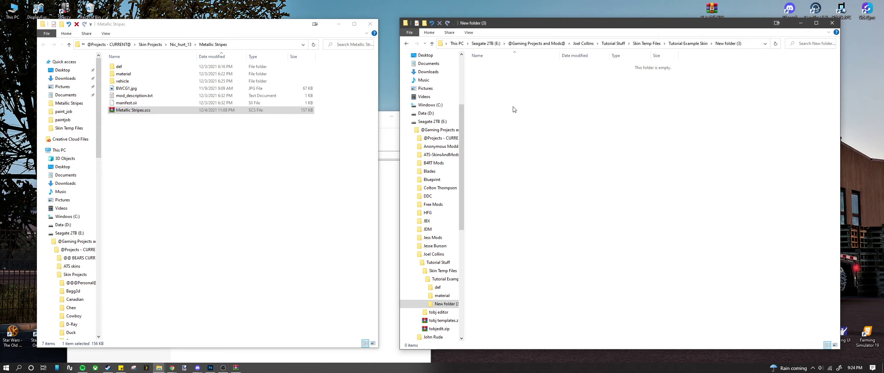
pyautogui.hotkey('alt', 'Left')
pyautogui.rightClick(495, 86)
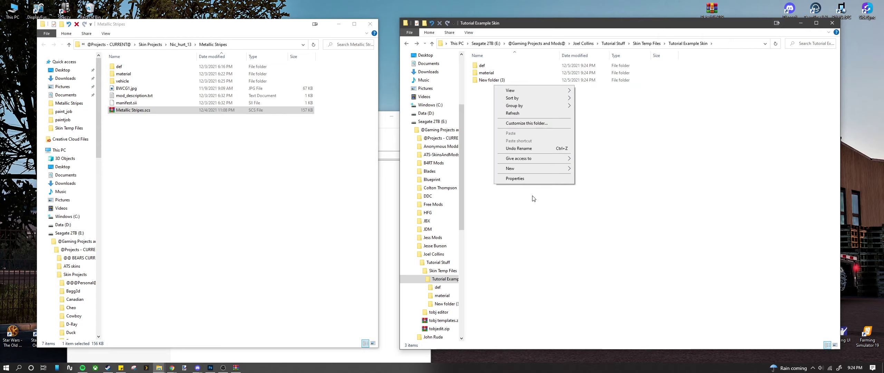
pyautogui.rightClick(486, 80)
pyautogui.click(506, 267)
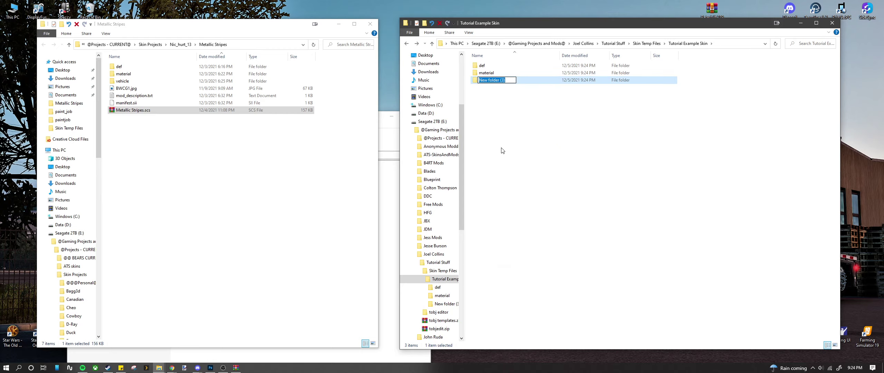
pyautogui.write('vehicle')
pyautogui.press('Return')
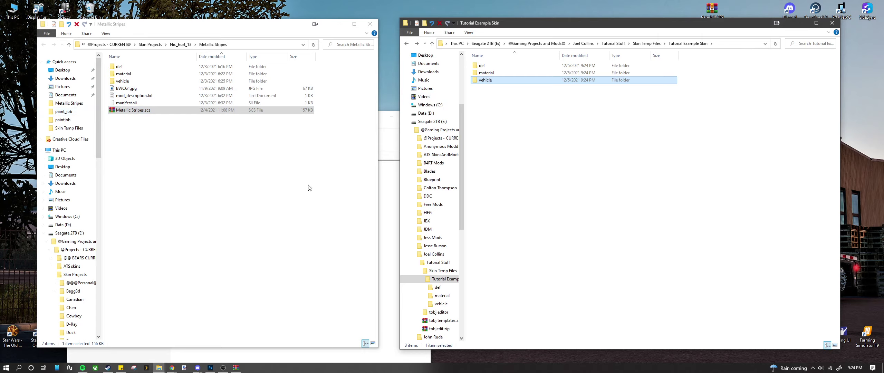
# - Using the Metallic Stripes def folder as reference, create a vehicle subfolder in Tutorial Example Skin's def folder and open it
pyautogui.doubleClick(160, 68)
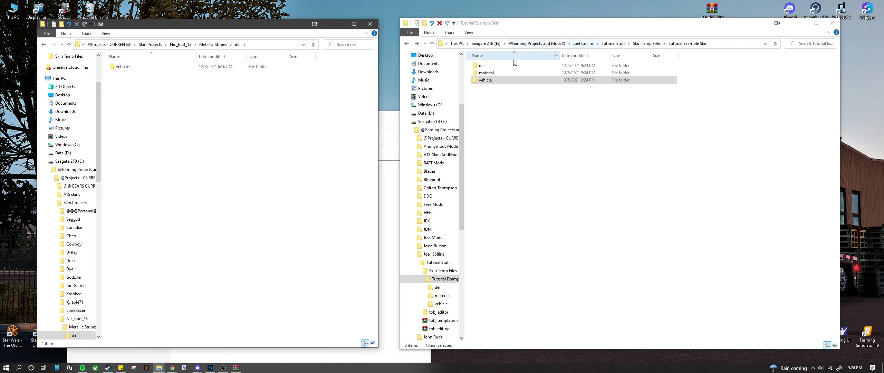
pyautogui.doubleClick(503, 65)
pyautogui.rightClick(485, 97)
pyautogui.moveTo(553, 179)
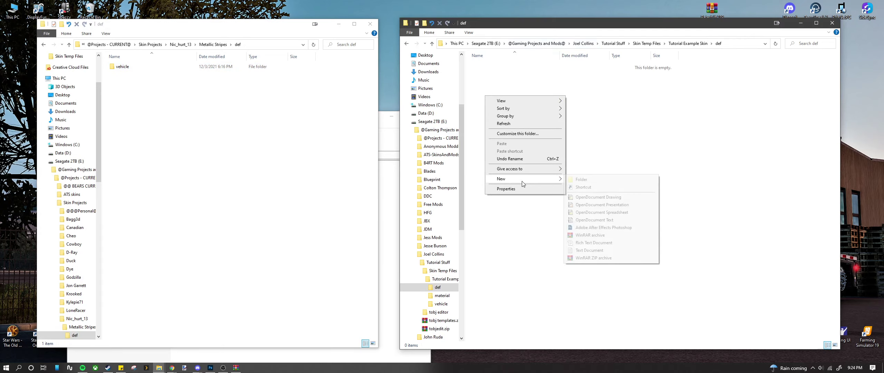
pyautogui.click(589, 183)
pyautogui.write('vehicle')
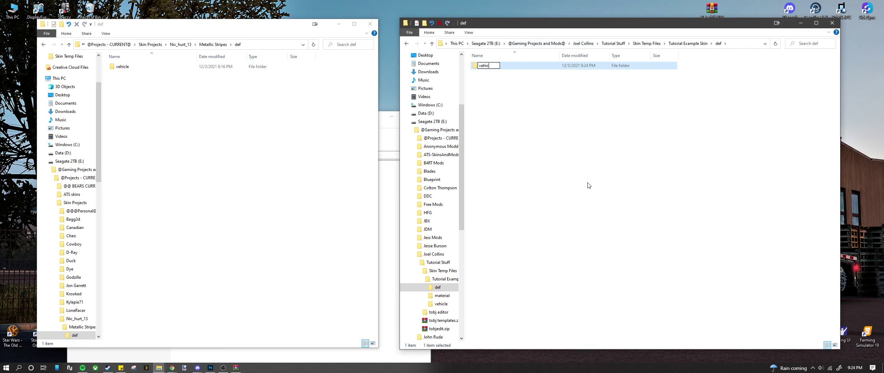
pyautogui.press('Return')
pyautogui.doubleClick(508, 66)
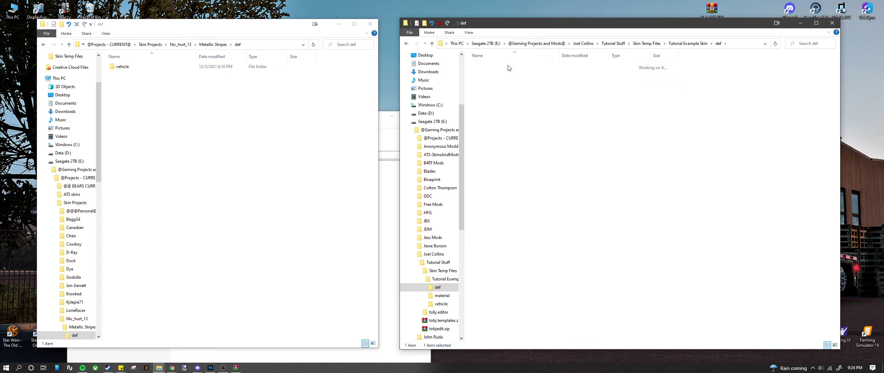
# - Following the Metallic Stripes structure, create a truck folder inside Tutorial Example Skin's def/vehicle folder and open it
pyautogui.doubleClick(160, 69)
pyautogui.rightClick(535, 110)
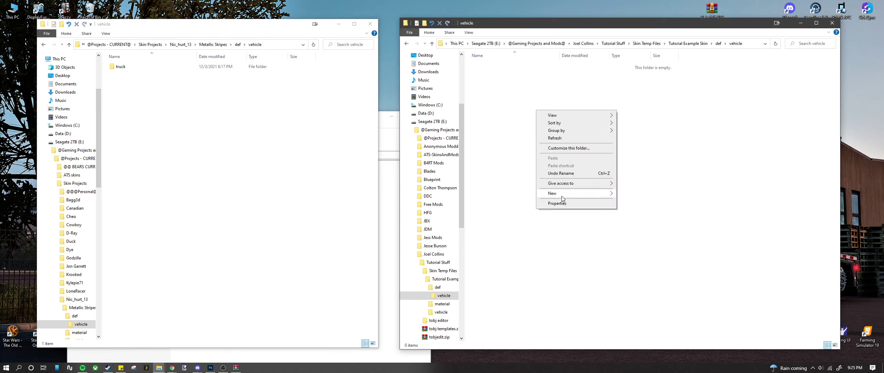
pyautogui.moveTo(562, 197)
pyautogui.click(641, 195)
pyautogui.write('tru')
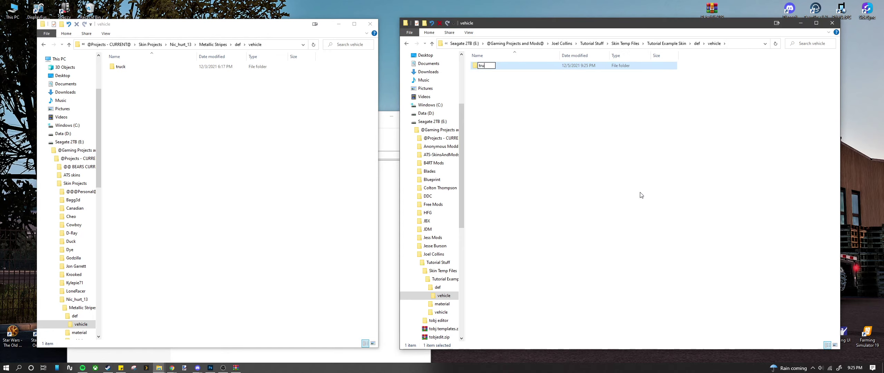
pyautogui.write('ck')
pyautogui.press('Return')
pyautogui.doubleClick(487, 66)
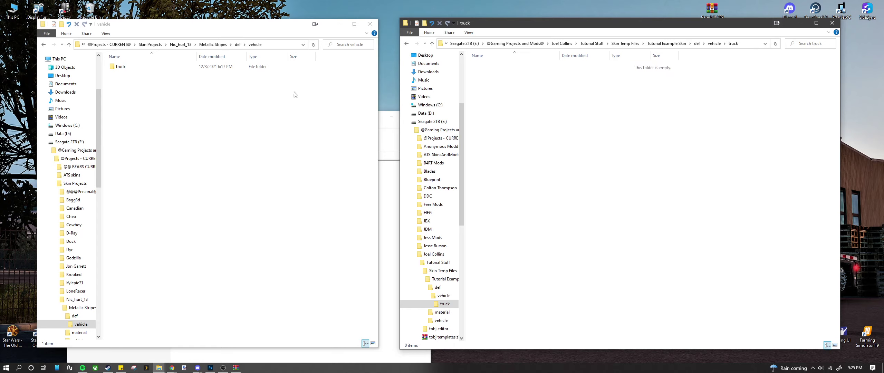
# - Using the Metallic Stripes truck folder as reference, create a peterbilt.389 folder inside Tutorial Example Skin's truck folder and open it
pyautogui.doubleClick(148, 68)
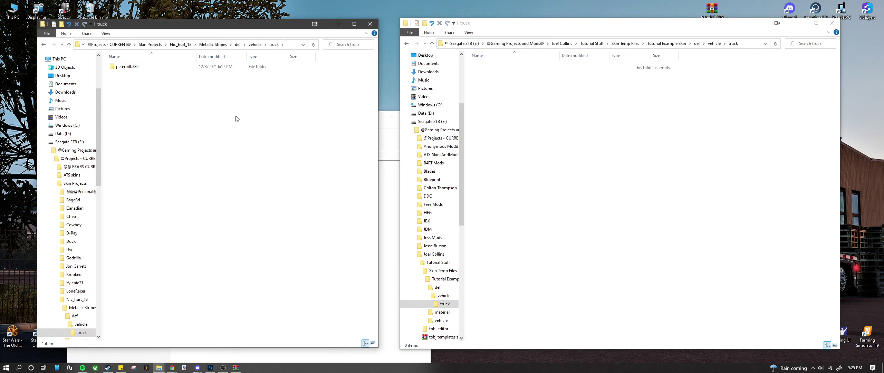
pyautogui.click(544, 106)
pyautogui.rightClick(496, 91)
pyautogui.moveTo(552, 173)
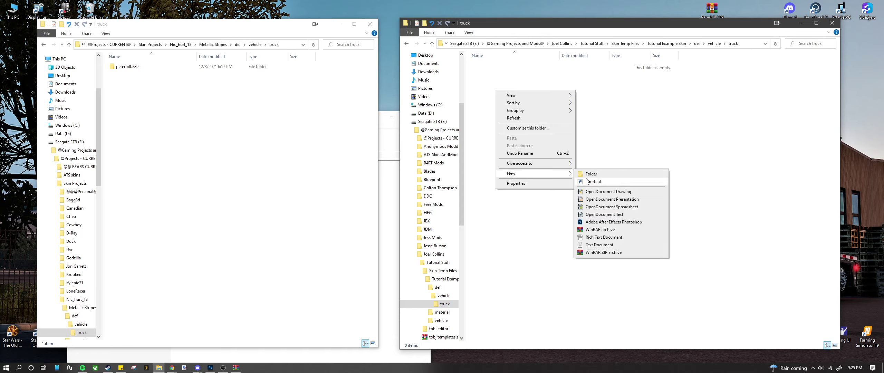
pyautogui.click(591, 174)
pyautogui.write('pet')
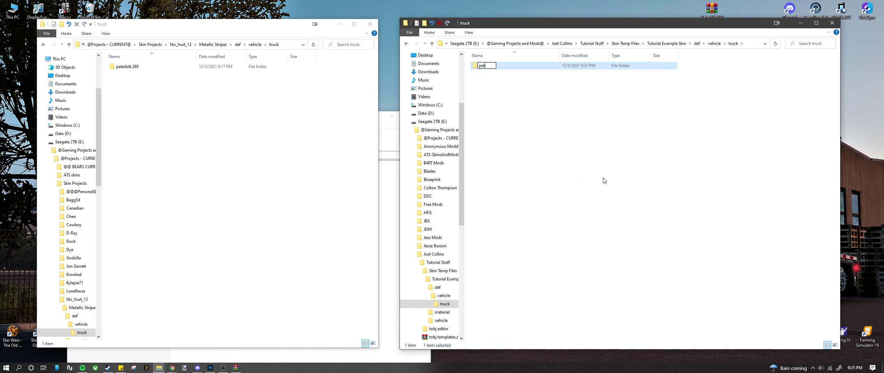
pyautogui.write('erbilt.def')
pyautogui.press('BackSpace')
pyautogui.write('389')
pyautogui.press('Return')
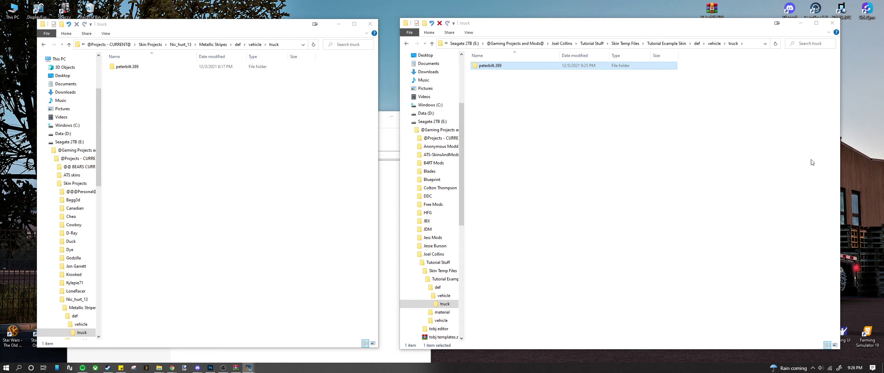
pyautogui.rightClick(497, 65)
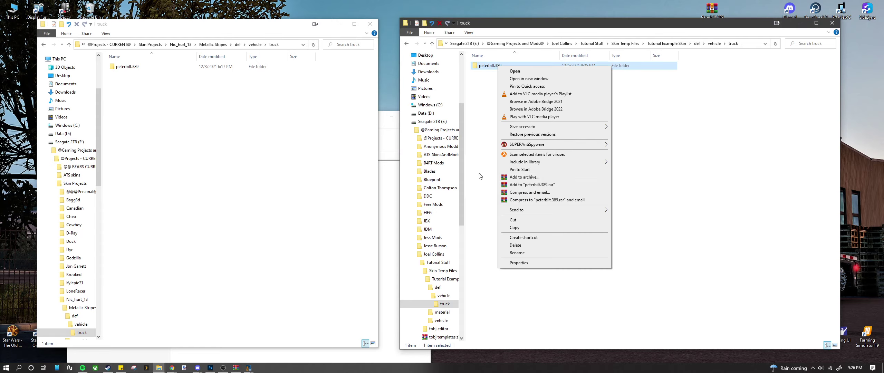
pyautogui.click(479, 176)
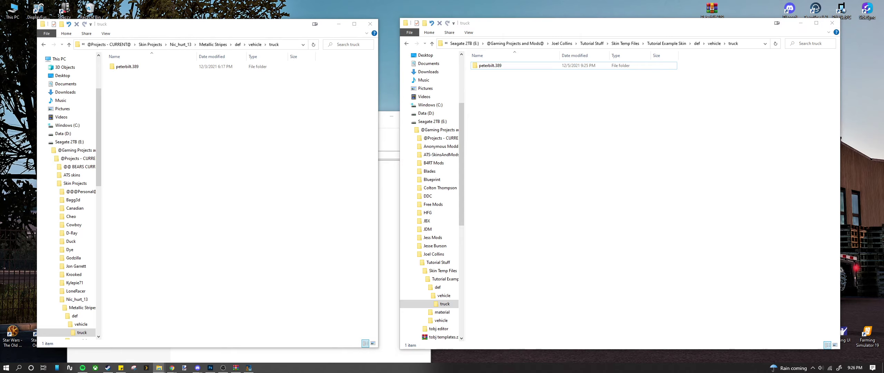
pyautogui.doubleClick(563, 67)
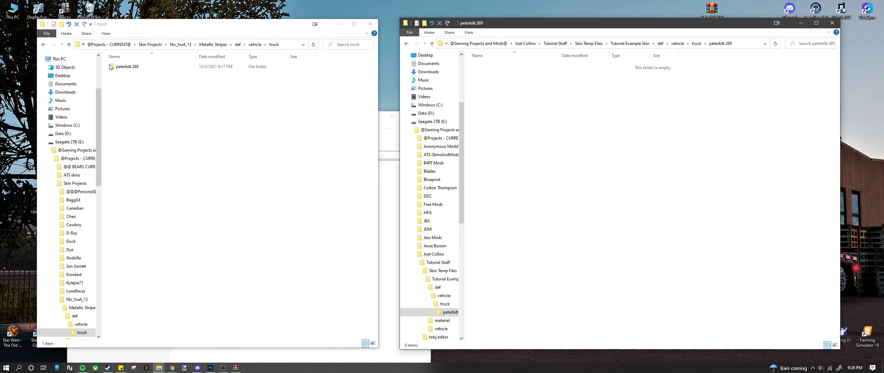
# - Create a paint_job folder inside Tutorial Example Skin's peterbilt.389 folder, then open the paint_job folders of both mods
pyautogui.doubleClick(129, 69)
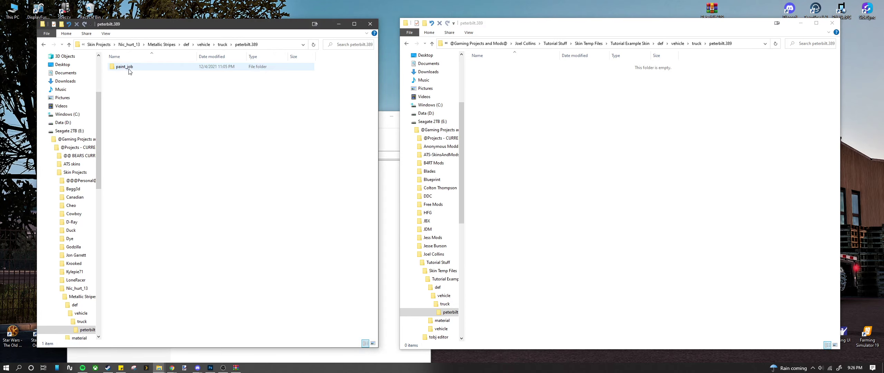
pyautogui.rightClick(521, 89)
pyautogui.moveTo(557, 173)
pyautogui.click(618, 170)
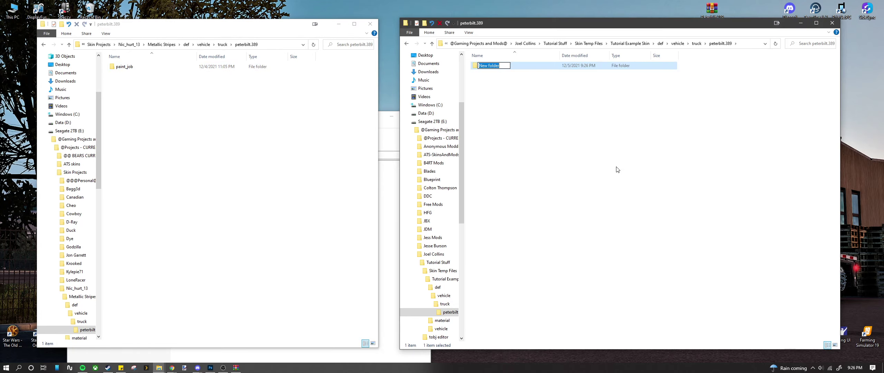
pyautogui.write('paint_job')
pyautogui.press('Return')
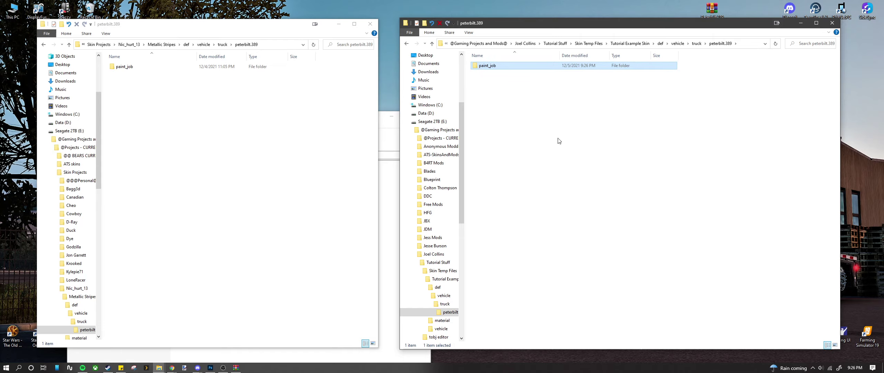
pyautogui.doubleClick(169, 69)
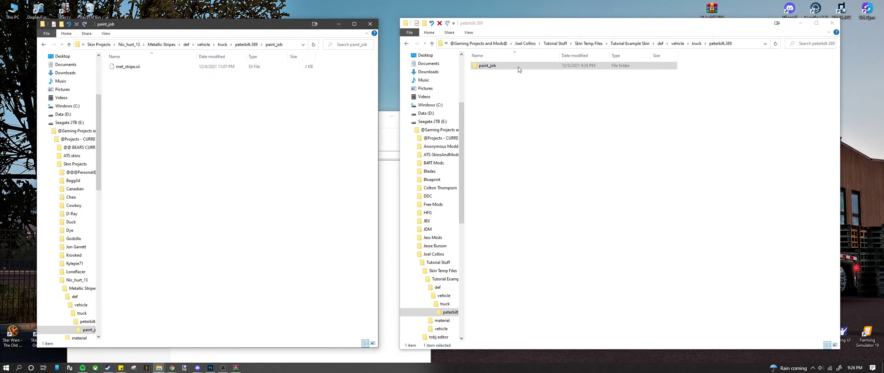
pyautogui.click(491, 67)
pyautogui.doubleClick(490, 66)
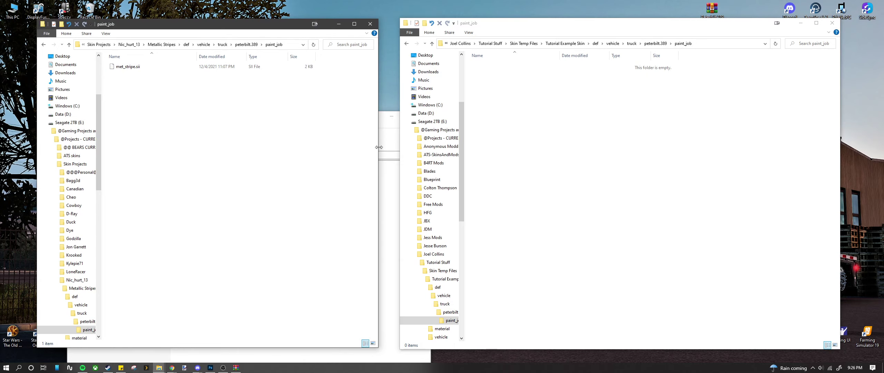
pyautogui.click(377, 147)
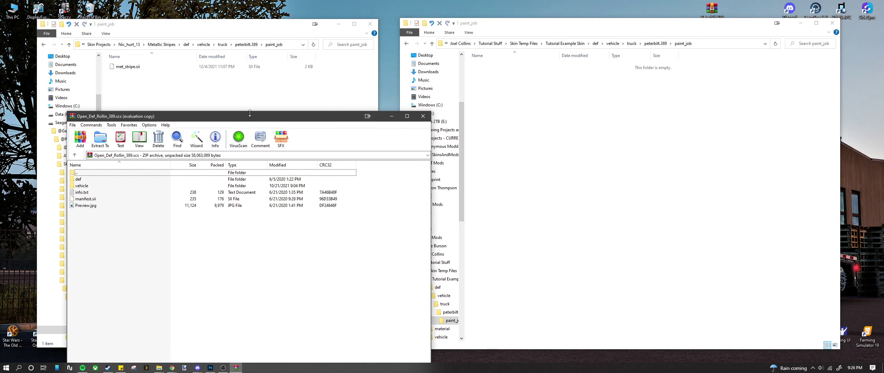
pyautogui.click(236, 92)
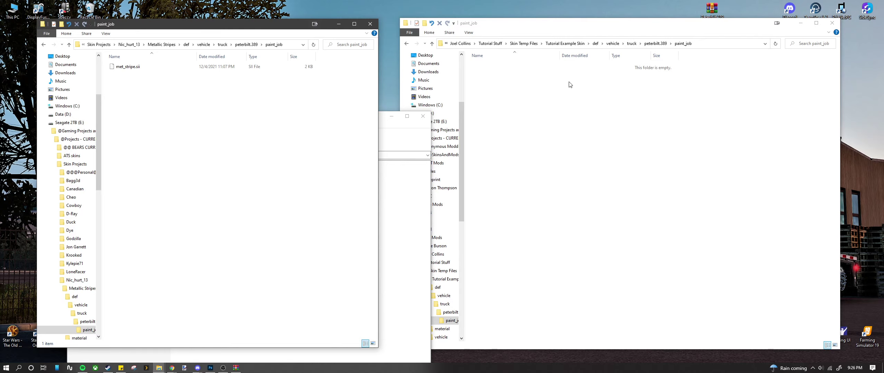
pyautogui.click(404, 197)
pyautogui.click(309, 104)
# - Open the Skin Temp Files folder in a new file window and arrange it beside a smaller Tutorial Example Skin paint_job window
pyautogui.middleClick(158, 368)
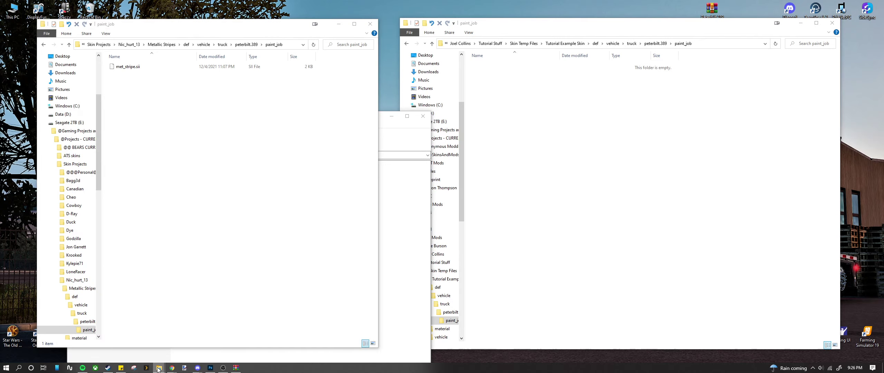
pyautogui.moveTo(552, 32); pyautogui.dragTo(139, 33)
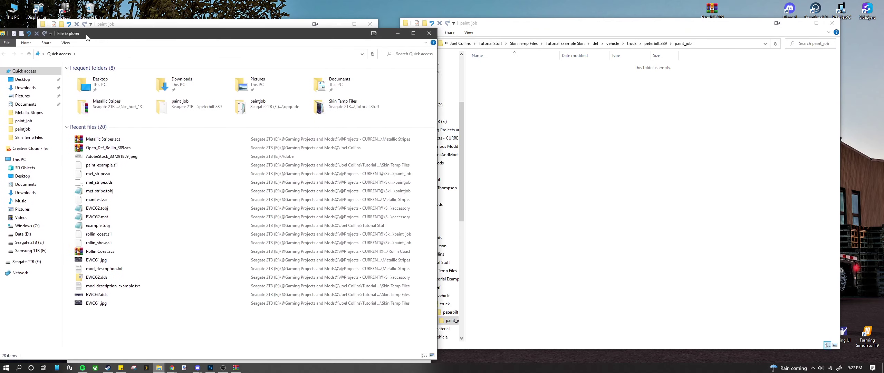
pyautogui.click(26, 138)
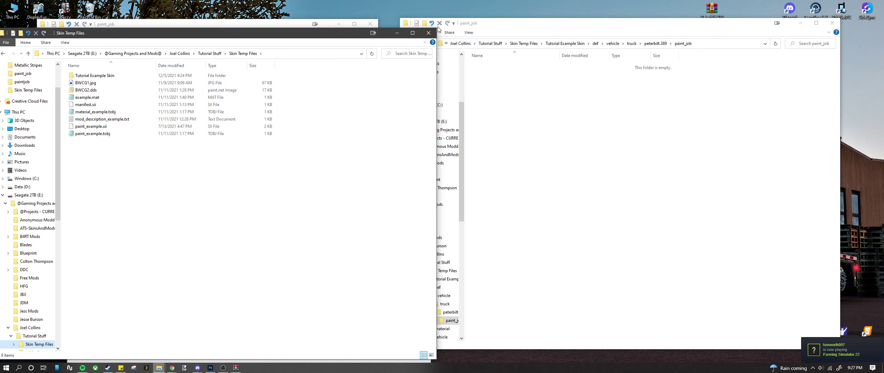
pyautogui.moveTo(437, 31)
pyautogui.mouseDown()
pyautogui.moveTo(264, 203)
pyautogui.moveTo(238, 206)
pyautogui.moveTo(246, 206)
pyautogui.mouseUp()
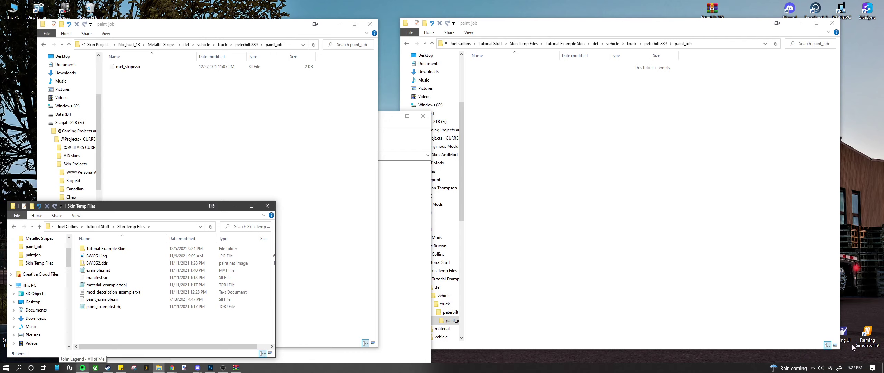
pyautogui.moveTo(841, 350); pyautogui.dragTo(727, 255)
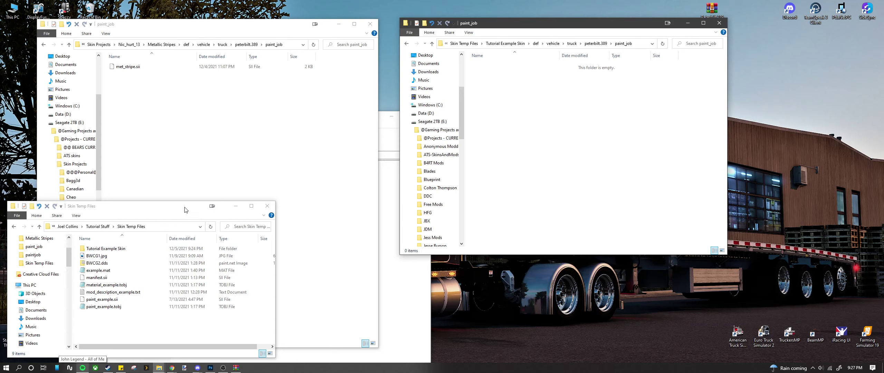
pyautogui.moveTo(159, 207)
pyautogui.mouseDown()
pyautogui.moveTo(736, 211)
pyautogui.moveTo(759, 223)
pyautogui.mouseUp()
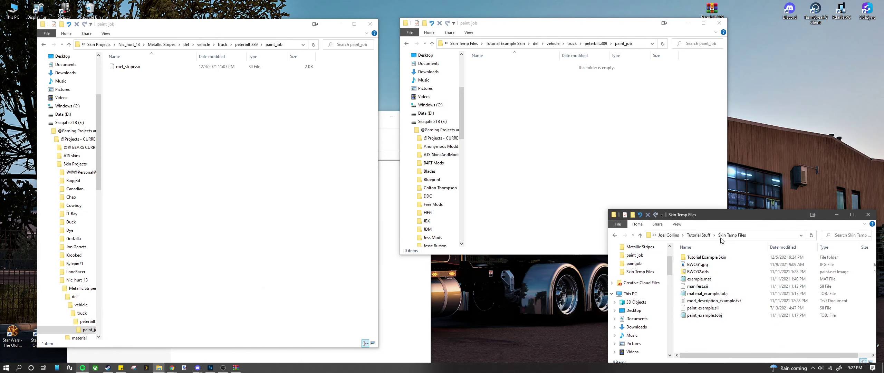
pyautogui.moveTo(733, 216); pyautogui.dragTo(732, 208)
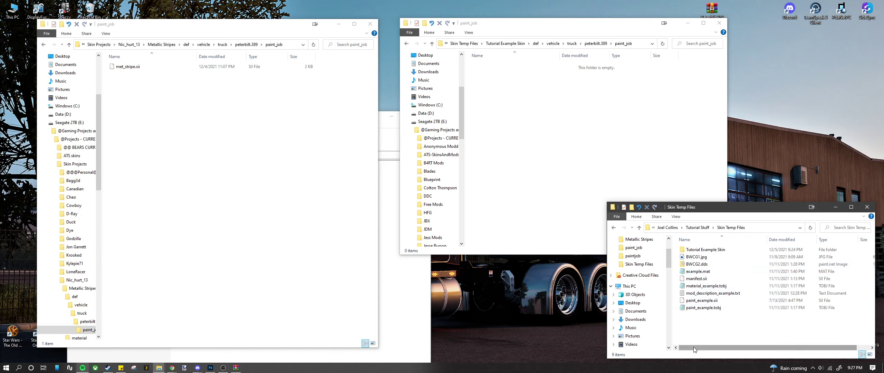
# - Open manifest.sii from Skin Temp Files in Notepad, review its package entries, and close it
pyautogui.doubleClick(697, 279)
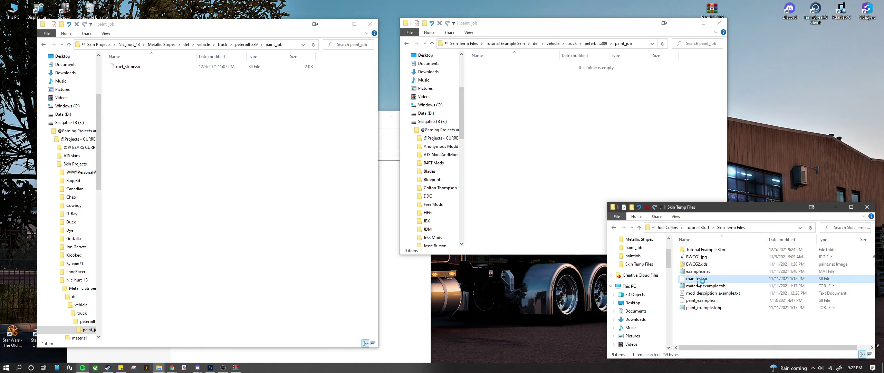
pyautogui.click(451, 128)
pyautogui.click(461, 173)
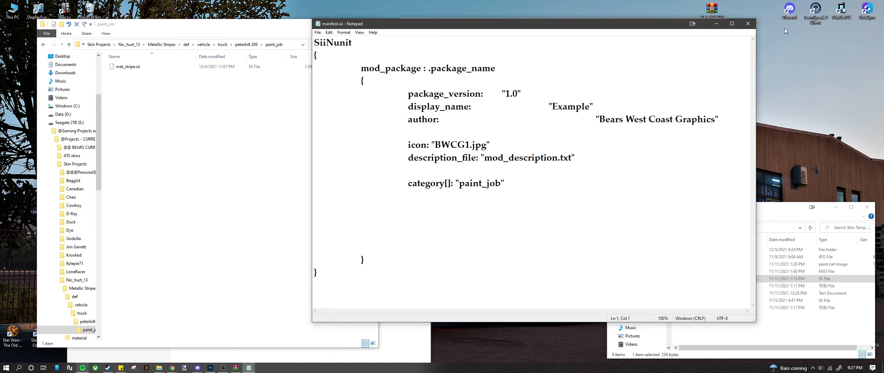
pyautogui.click(748, 24)
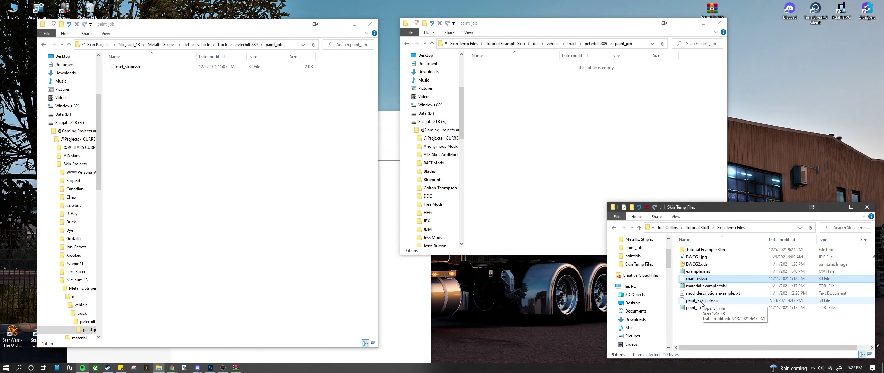
# - Move paint_example.sii from Skin Temp Files into Tutorial Example Skin's paint_job folder
pyautogui.click(714, 302)
pyautogui.moveTo(715, 304); pyautogui.dragTo(539, 104)
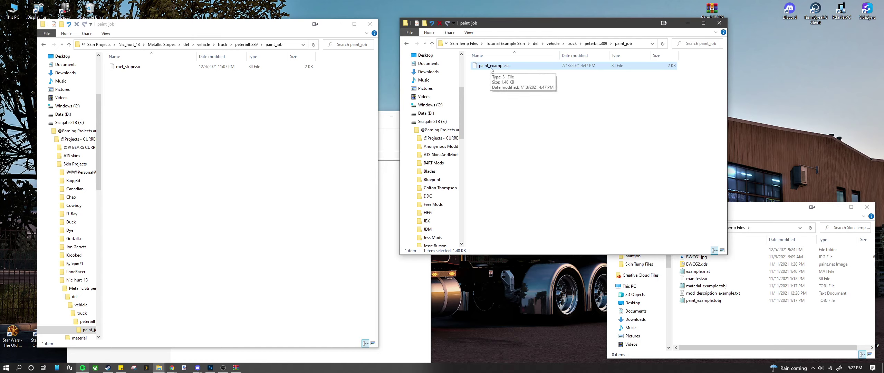
# - Open the Metallic Stripes file met_stripe.sii in Notepad and narrow its window so the new mod's paint_job folder is accessible
pyautogui.doubleClick(184, 67)
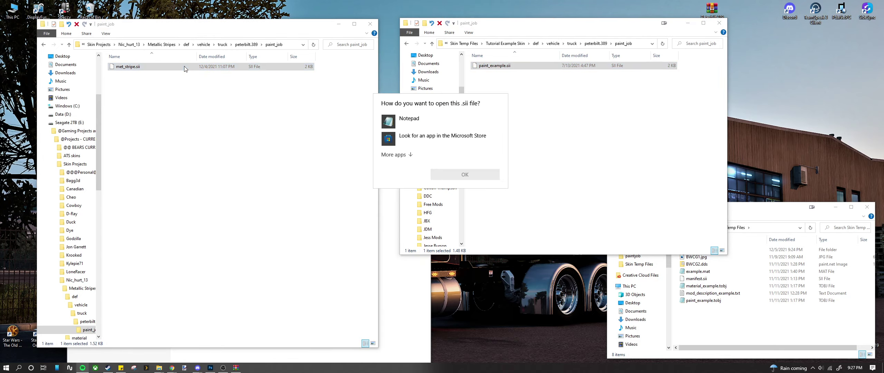
pyautogui.doubleClick(413, 120)
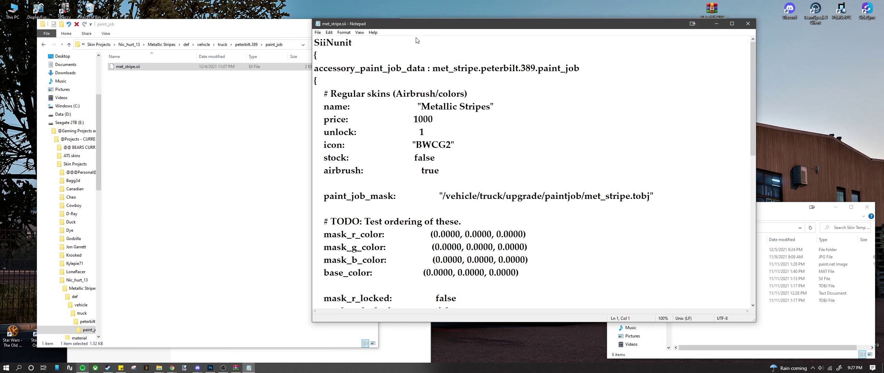
pyautogui.moveTo(416, 24); pyautogui.dragTo(208, 30)
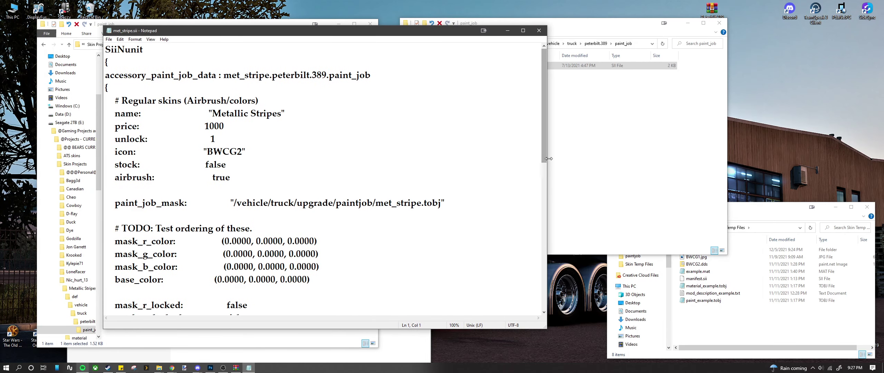
pyautogui.moveTo(549, 158); pyautogui.dragTo(458, 159)
pyautogui.moveTo(393, 31); pyautogui.dragTo(343, 26)
# - Open paint_example.sii in Notepad and place its window side by side with met_stripe.sii for comparison
pyautogui.doubleClick(492, 66)
pyautogui.click(428, 113)
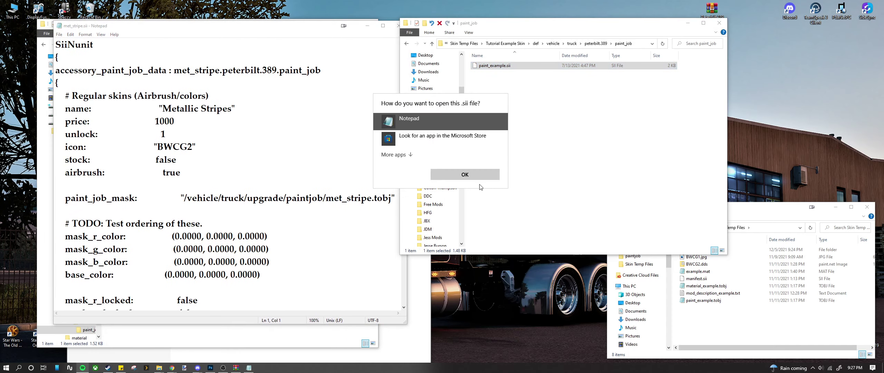
pyautogui.click(465, 174)
pyautogui.moveTo(531, 39); pyautogui.dragTo(508, 28)
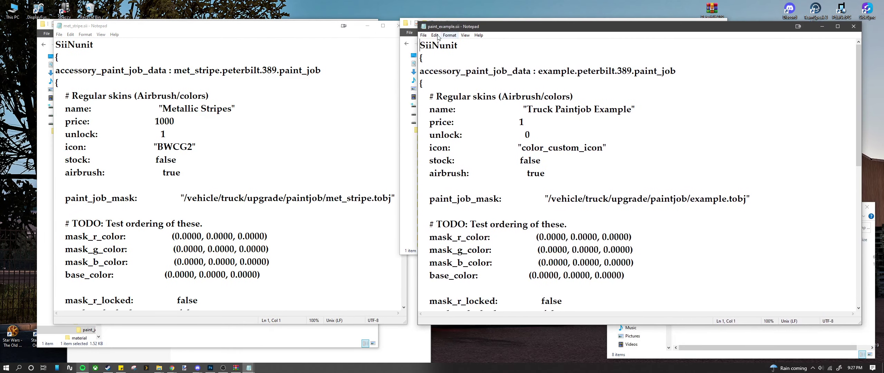
pyautogui.click(318, 26)
pyautogui.moveTo(308, 26); pyautogui.dragTo(317, 26)
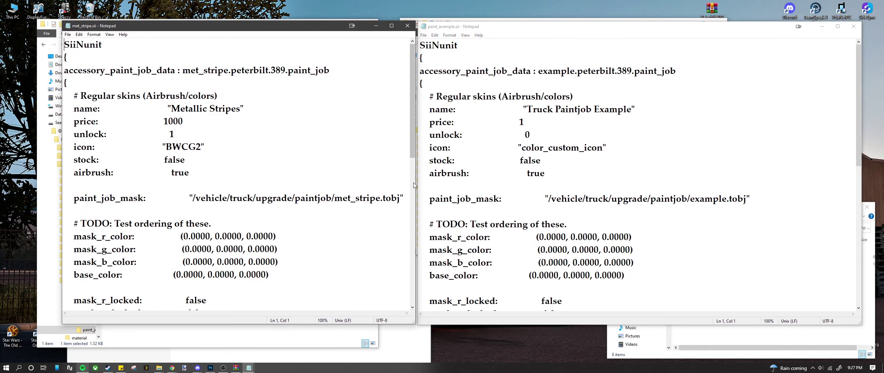
# - Compare the skin identifier and name entries in met_stripe.sii and paint_example.sii, and review met_stripe.sii's price, unlock and icon values
pyautogui.moveTo(538, 71); pyautogui.dragTo(575, 71)
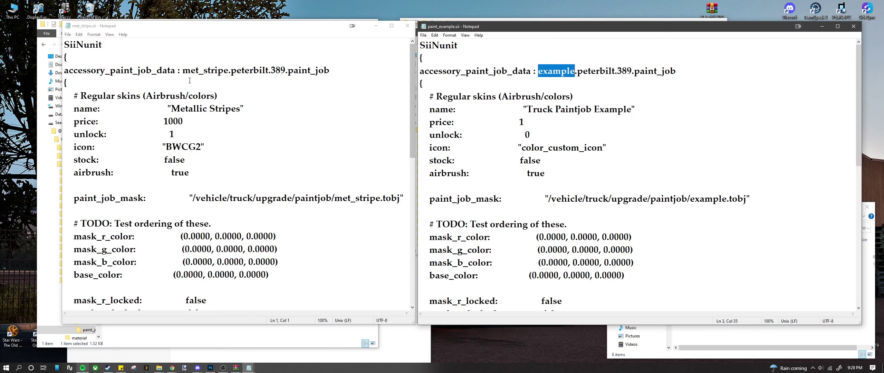
pyautogui.moveTo(182, 70); pyautogui.dragTo(228, 70)
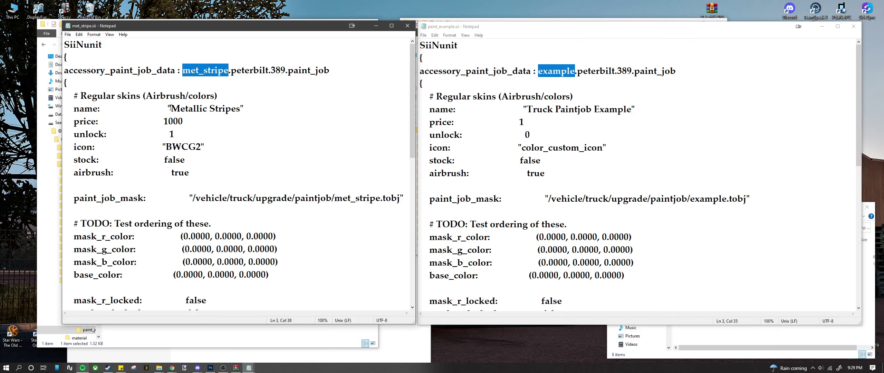
pyautogui.moveTo(526, 109); pyautogui.dragTo(631, 115)
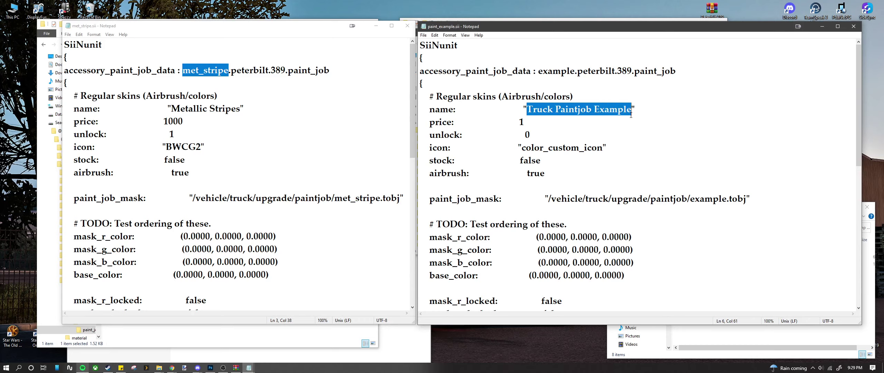
pyautogui.moveTo(172, 109); pyautogui.dragTo(241, 110)
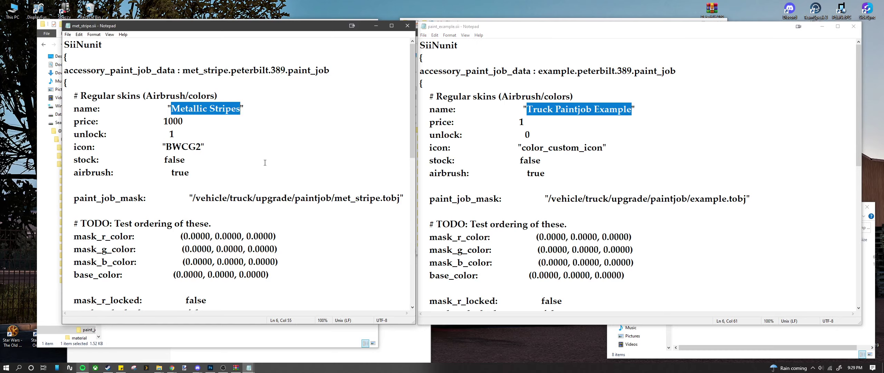
pyautogui.moveTo(166, 123); pyautogui.dragTo(186, 123)
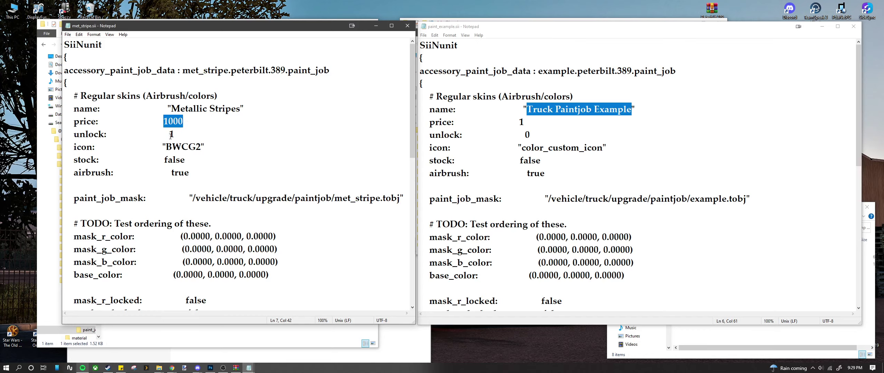
pyautogui.doubleClick(171, 134)
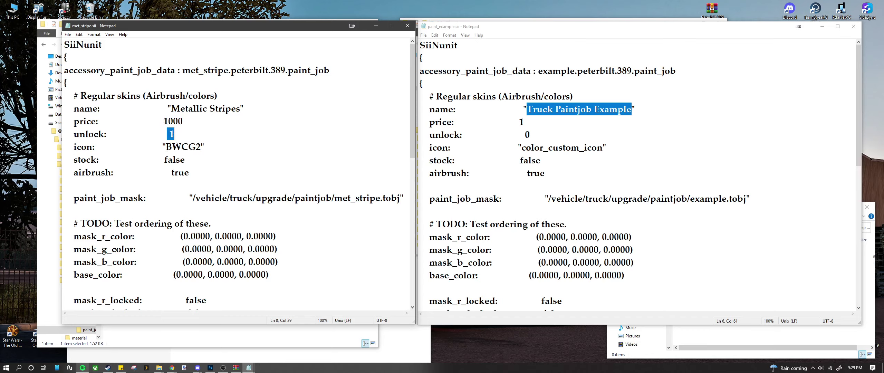
pyautogui.moveTo(167, 148); pyautogui.dragTo(200, 149)
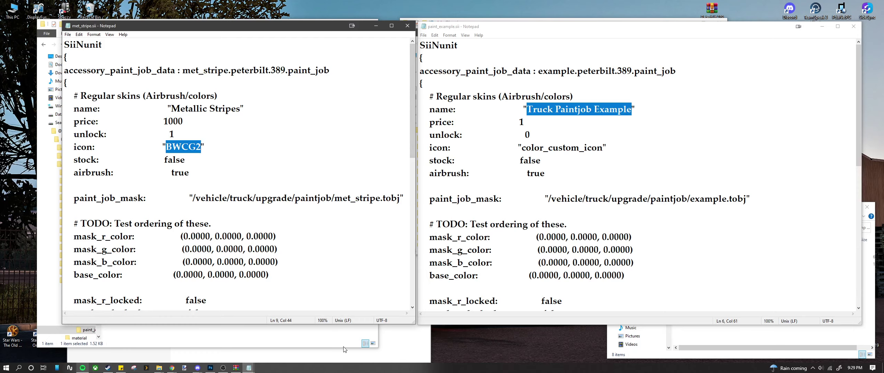
# - Open the icon image BWCG2.dds from the Skin Temp Files folder in paint.net and inspect it
pyautogui.click(723, 338)
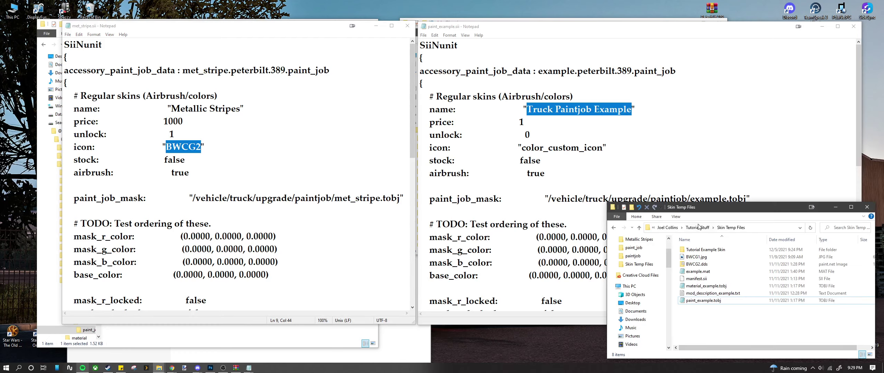
pyautogui.moveTo(704, 200); pyautogui.dragTo(705, 119)
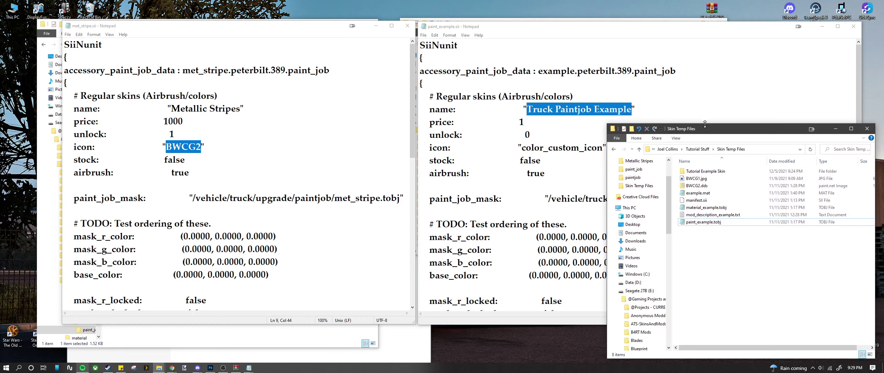
pyautogui.moveTo(702, 188)
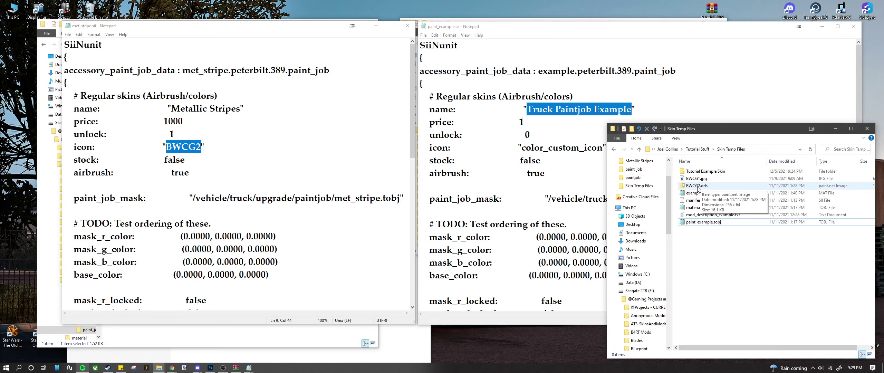
pyautogui.doubleClick(698, 187)
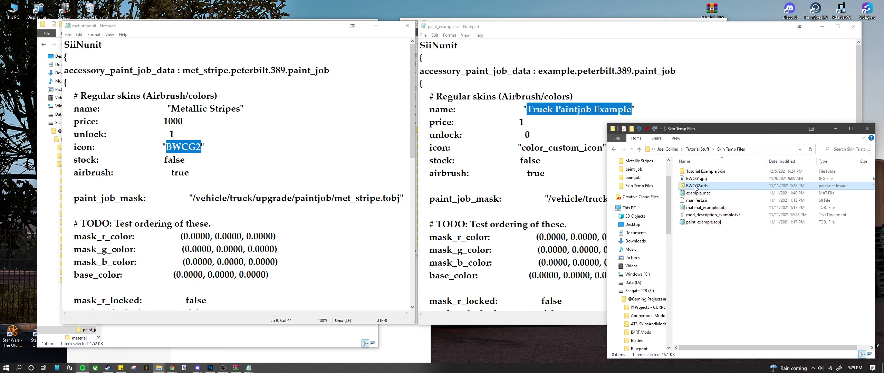
pyautogui.doubleClick(718, 188)
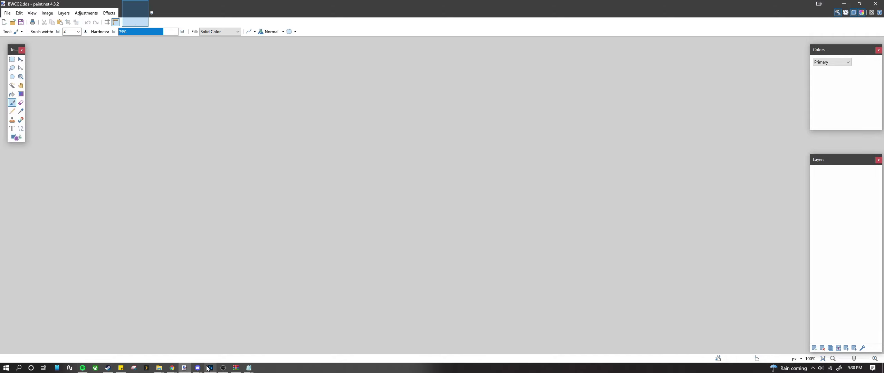
pyautogui.scroll(2, 425, 208)
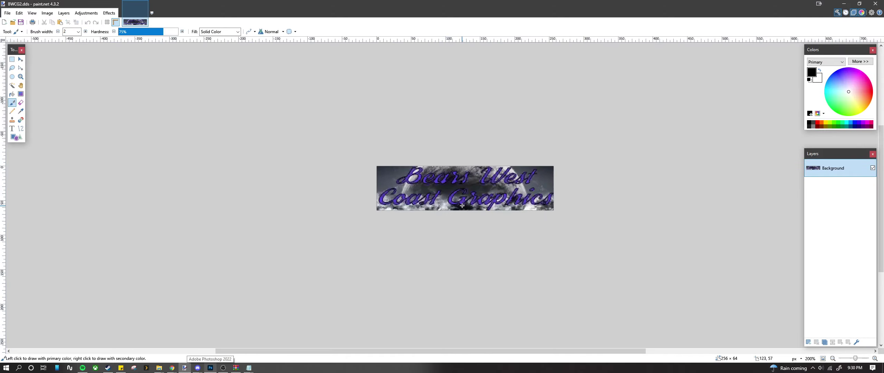
pyautogui.scroll(-2, 477, 186)
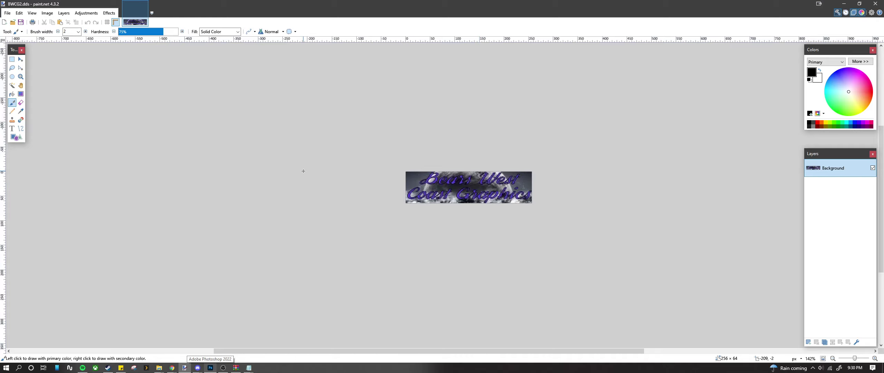
# - Check the icon image's pixel dimensions in the Resize settings, and close paint.net without saving BWCG2.dds
pyautogui.click(47, 14)
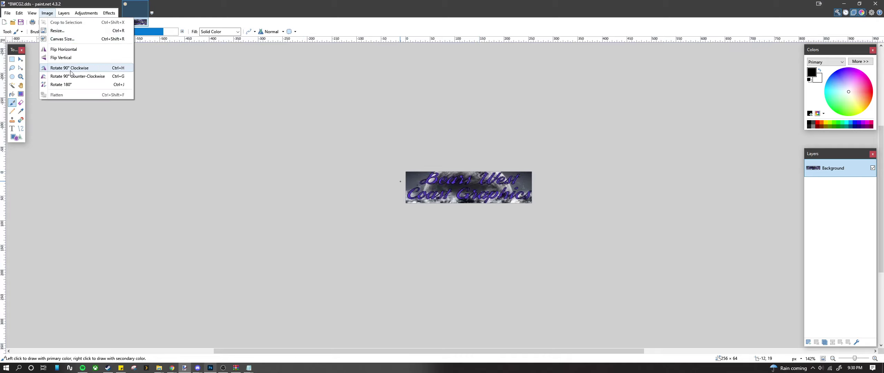
pyautogui.click(64, 31)
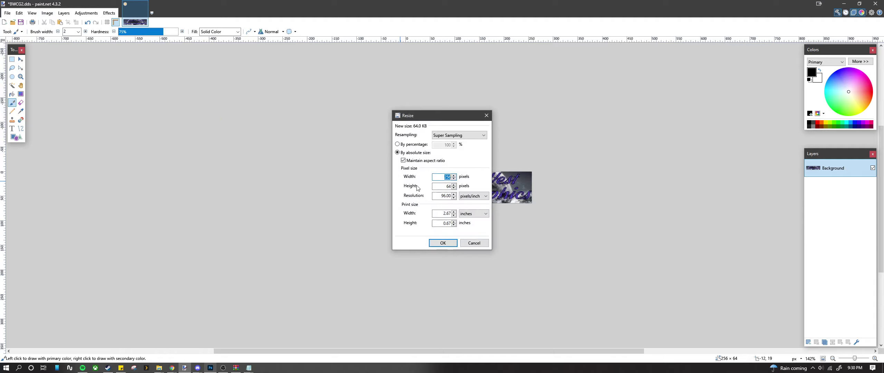
pyautogui.click(443, 243)
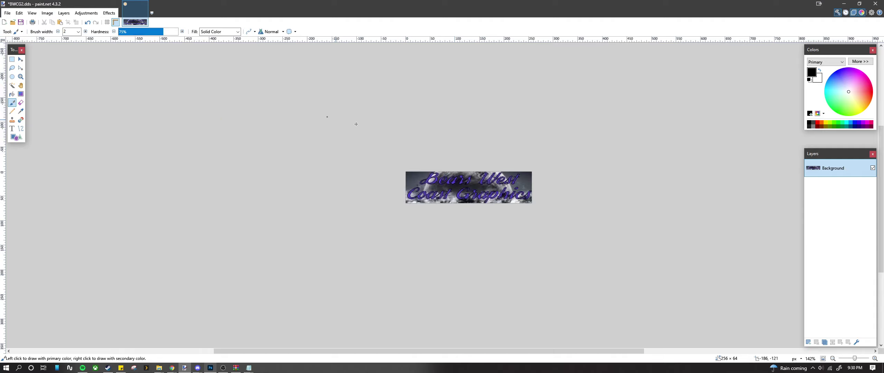
pyautogui.click(875, 4)
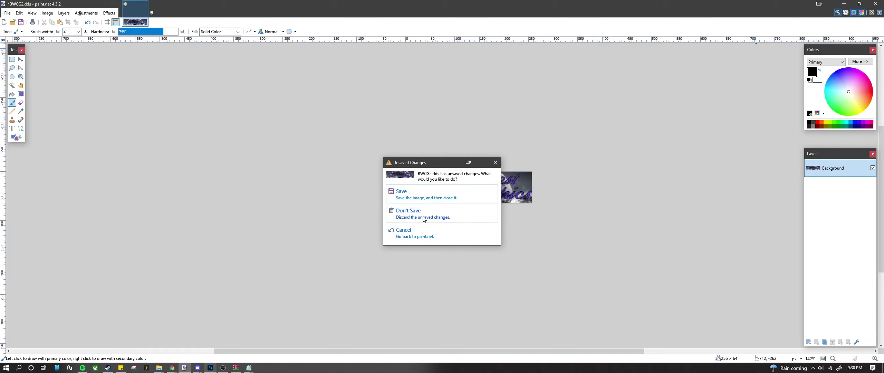
pyautogui.click(424, 219)
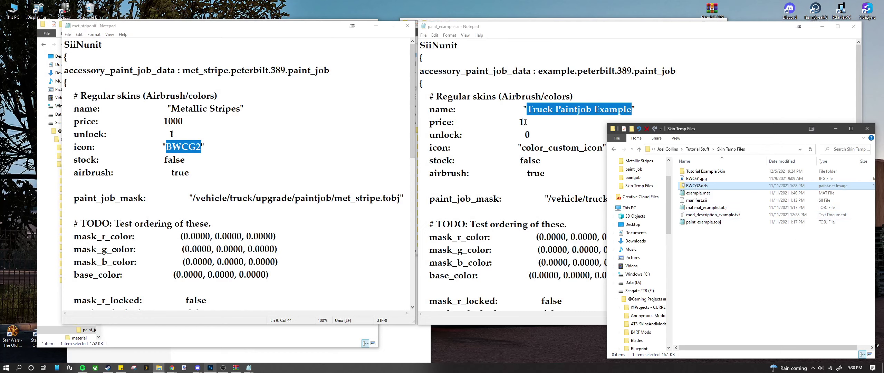
# - Review the icon entry and its quoted file name in met_stripe.sii
pyautogui.doubleClick(167, 146)
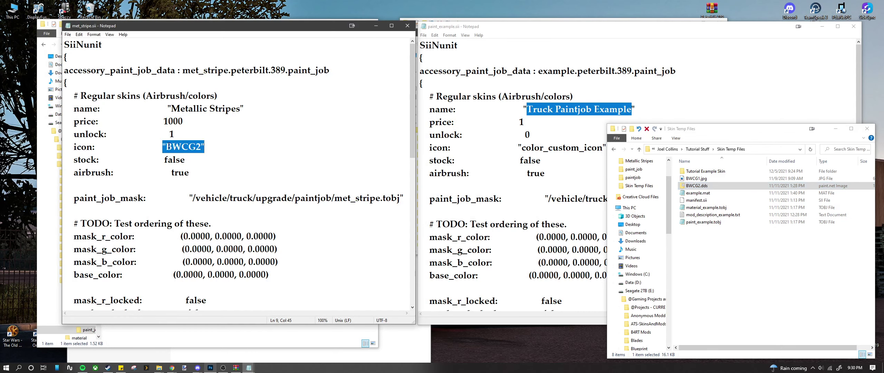
pyautogui.click(202, 147)
pyautogui.press('Down')
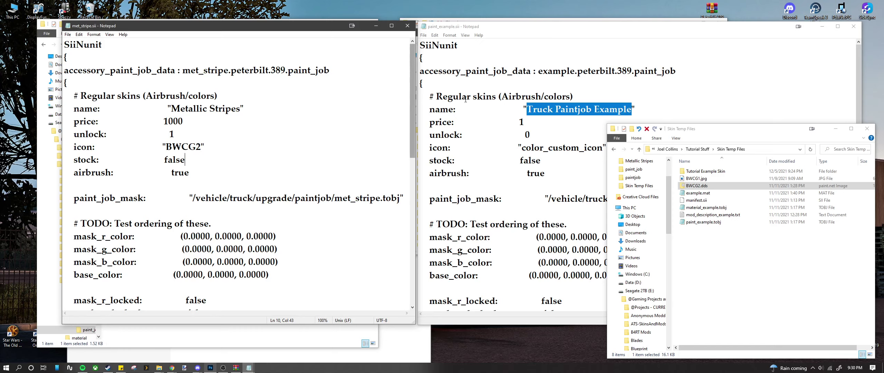
# - Compare the skin identifier with the .tobj file name in the paint_job_mask path in both met_stripe.sii and paint_example.sii
pyautogui.click(459, 34)
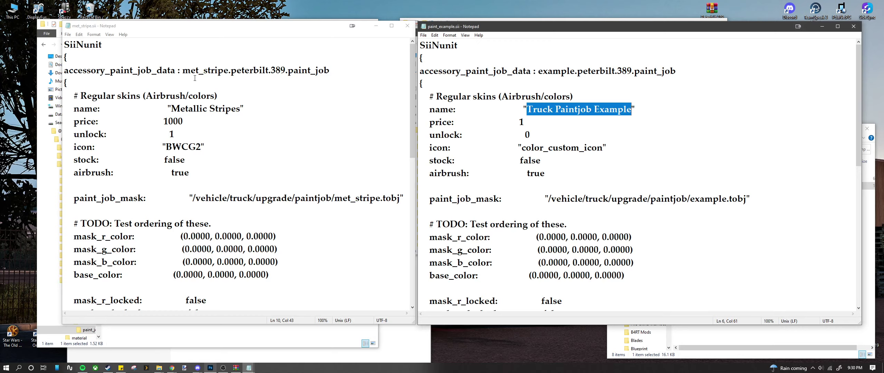
pyautogui.moveTo(182, 70); pyautogui.dragTo(229, 70)
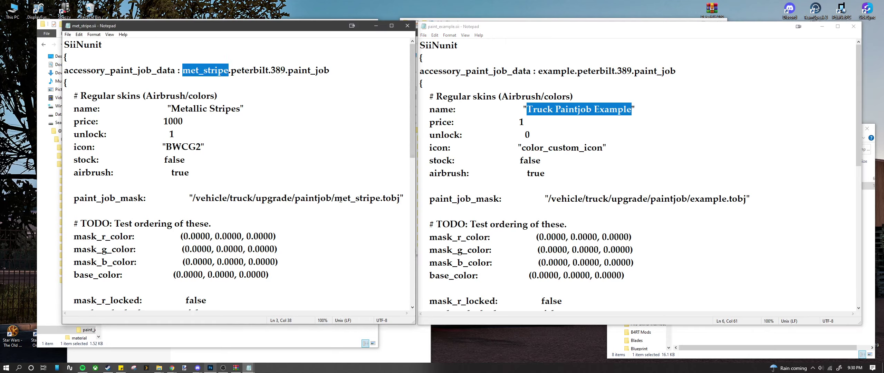
pyautogui.moveTo(336, 200); pyautogui.dragTo(380, 200)
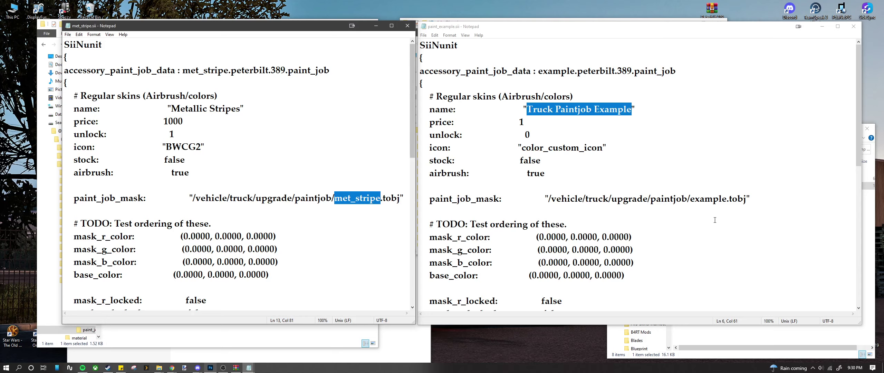
pyautogui.click(701, 223)
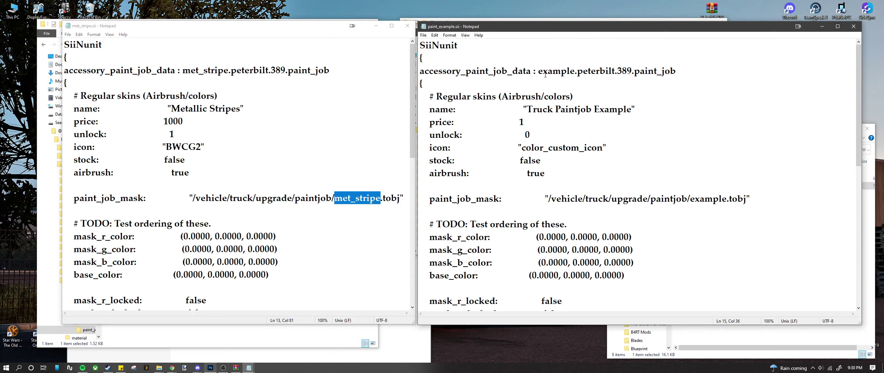
pyautogui.moveTo(538, 72); pyautogui.dragTo(574, 75)
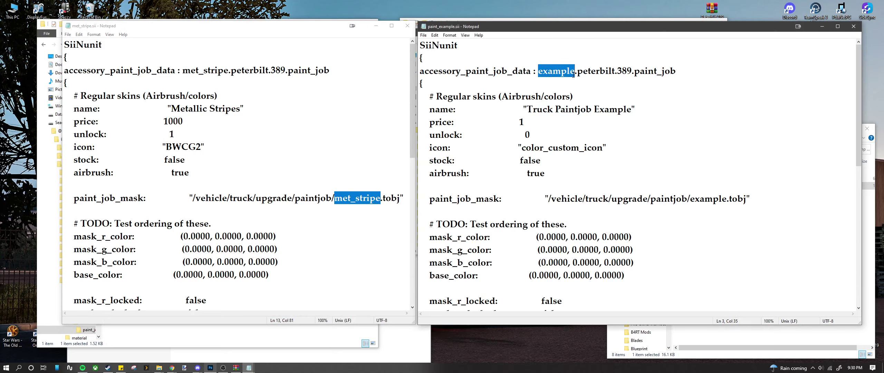
pyautogui.moveTo(693, 199); pyautogui.dragTo(722, 201)
pyautogui.doubleClick(692, 199)
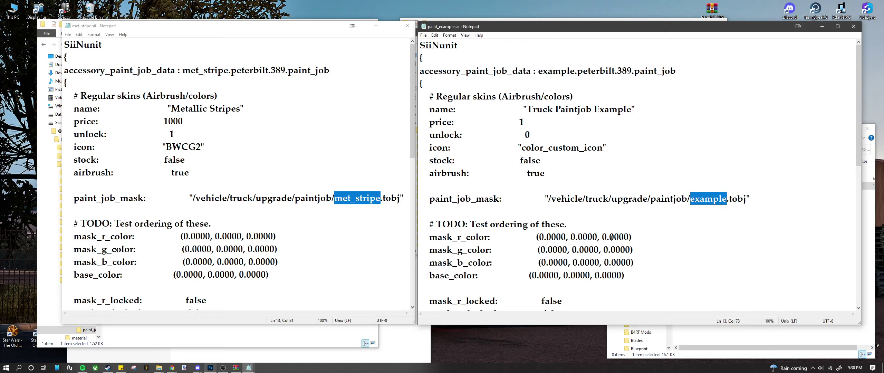
# - Examine the full paint_job_mask path in met_stripe.sii alongside the mask settings of paint_example.sii
pyautogui.scroll(-1, 583, 232)
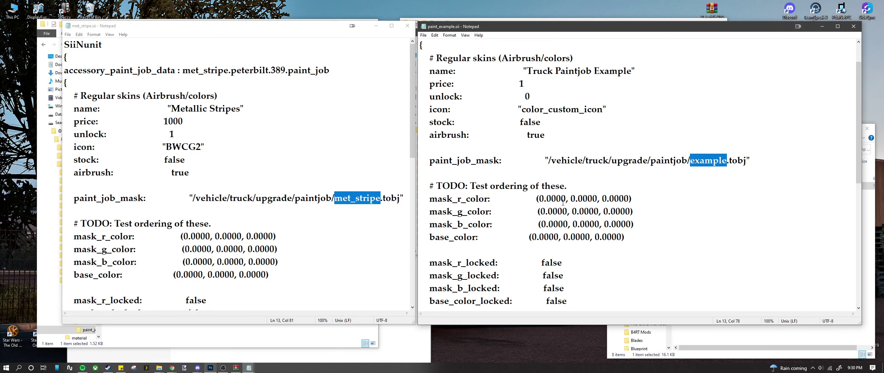
pyautogui.scroll(-1, 564, 202)
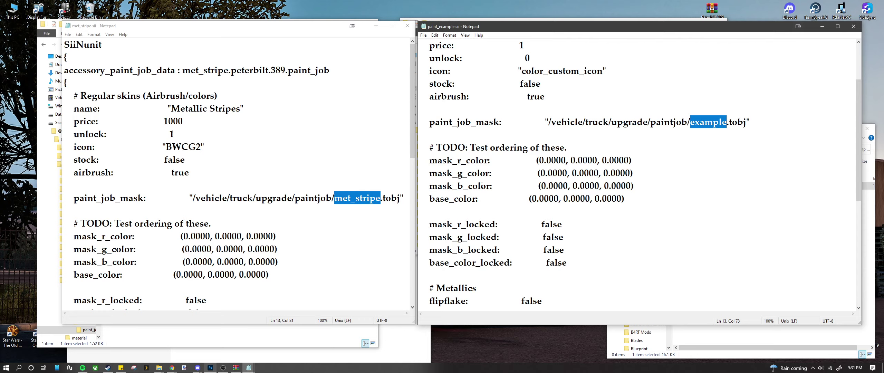
pyautogui.moveTo(193, 198); pyautogui.dragTo(400, 198)
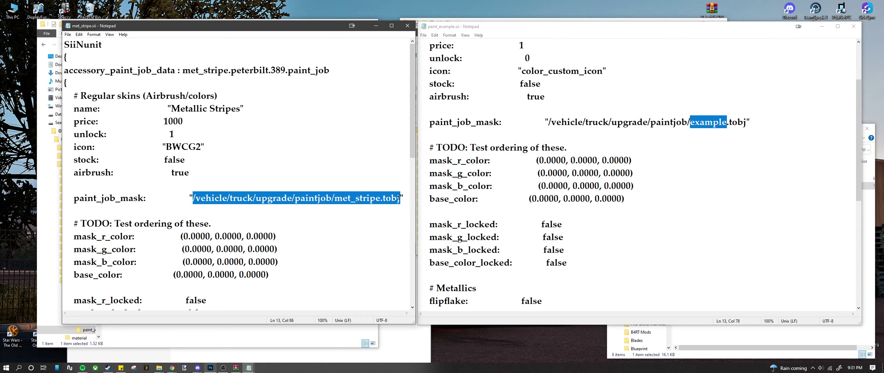
pyautogui.click(501, 186)
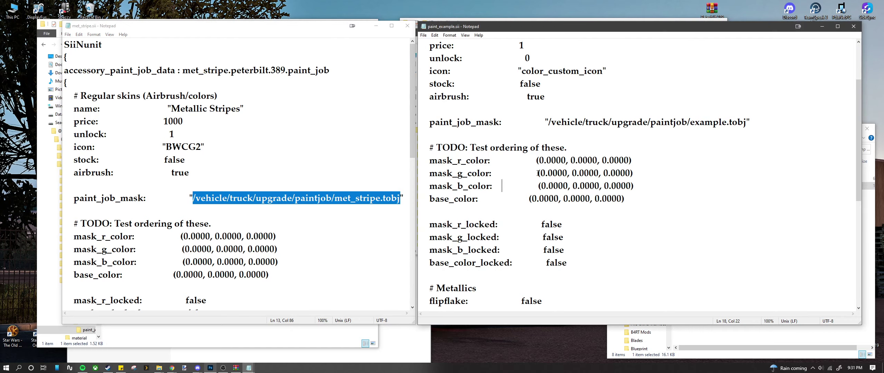
# - Examine the mask and base colour values and their matching locked settings in paint_example.sii, especially mask_r_color and mask_r_locked
pyautogui.moveTo(541, 161); pyautogui.dragTo(636, 189)
pyautogui.click(656, 196)
pyautogui.moveTo(429, 160); pyautogui.dragTo(644, 212)
pyautogui.click(645, 212)
pyautogui.moveTo(542, 225); pyautogui.dragTo(575, 267)
pyautogui.click(578, 264)
pyautogui.moveTo(537, 160); pyautogui.dragTo(632, 160)
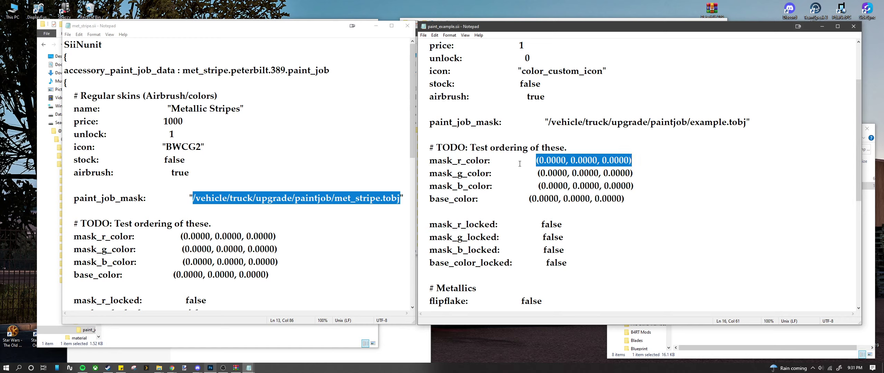
pyautogui.moveTo(537, 160); pyautogui.dragTo(634, 162)
pyautogui.moveTo(540, 223); pyautogui.dragTo(568, 226)
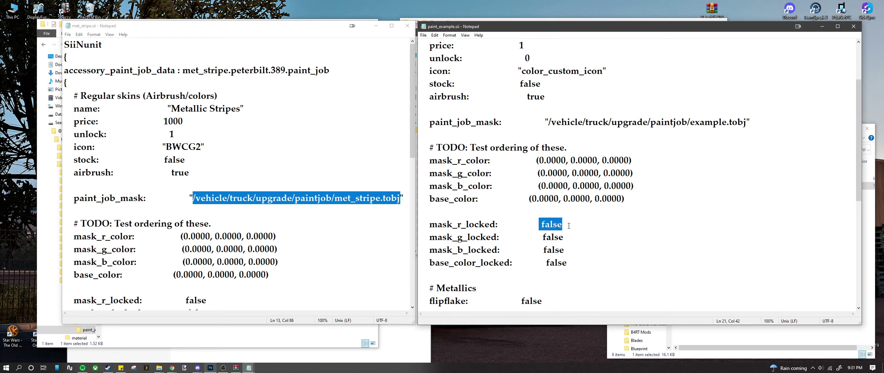
pyautogui.moveTo(536, 160); pyautogui.dragTo(635, 161)
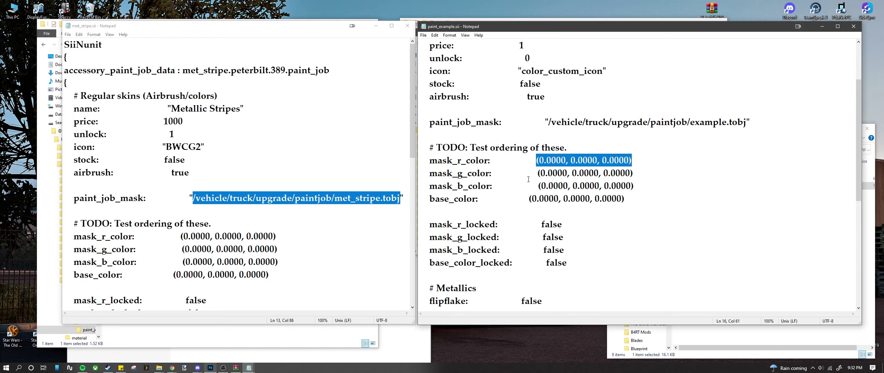
pyautogui.moveTo(541, 225); pyautogui.dragTo(563, 226)
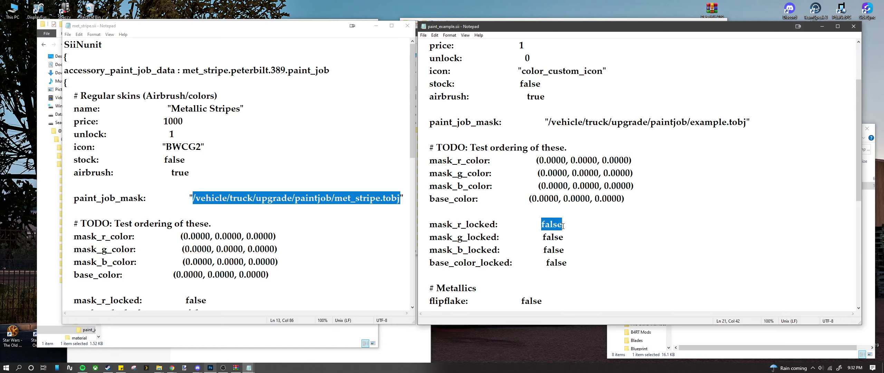
# - Examine the mask_r_color, mask_g_color, mask_b_color and base_color values in paint_example.sii, including the first number of mask_r_color
pyautogui.moveTo(536, 160); pyautogui.dragTo(632, 161)
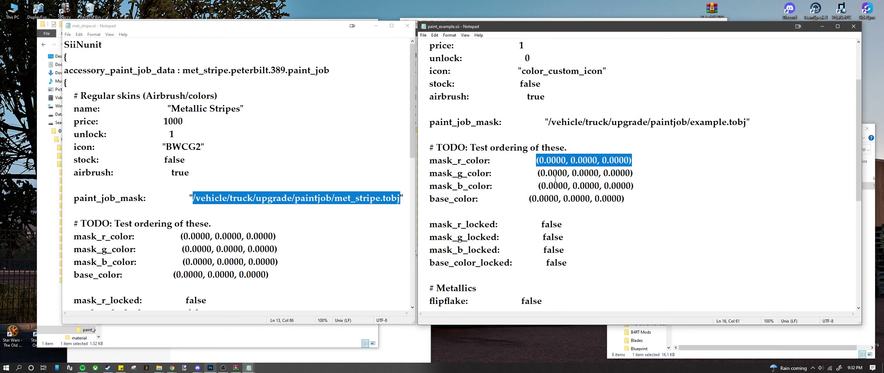
pyautogui.moveTo(539, 172); pyautogui.dragTo(657, 200)
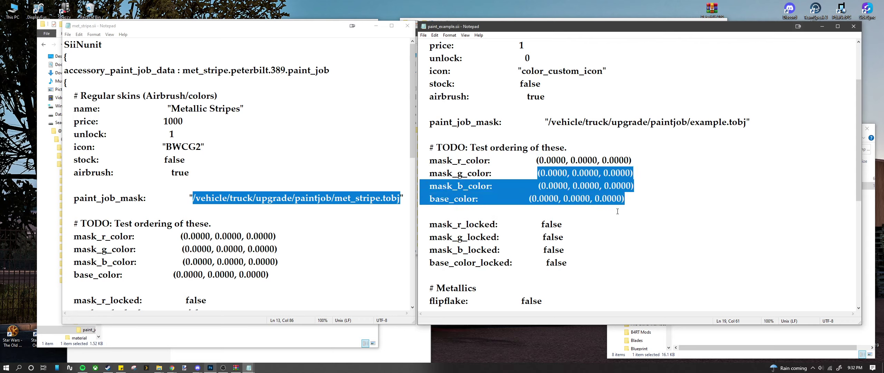
pyautogui.click(658, 199)
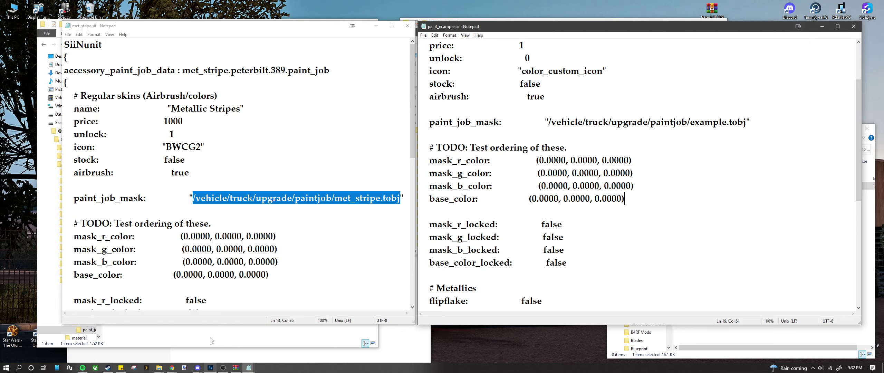
pyautogui.hotkey('alt', 'Tab')
pyautogui.moveTo(537, 160); pyautogui.dragTo(566, 160)
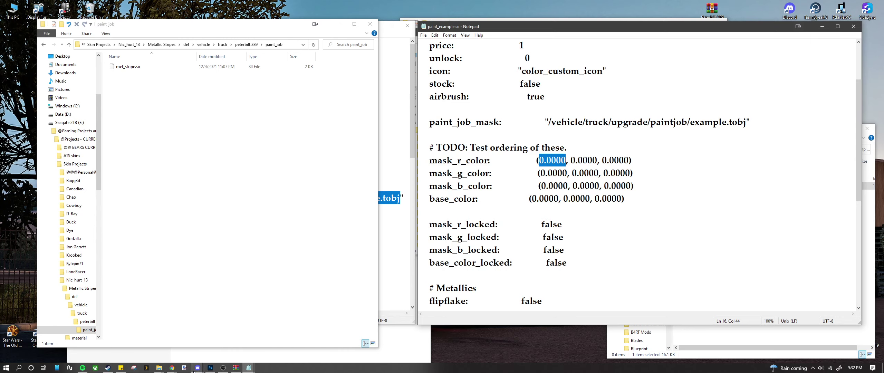
# - Switch to Chrome and search the bookmark folders in a new tab for the colour converter
pyautogui.moveTo(173, 369)
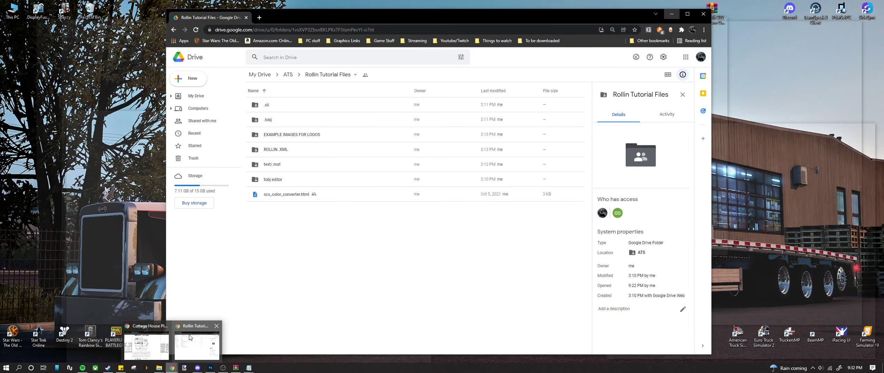
pyautogui.click(190, 337)
pyautogui.click(259, 17)
pyautogui.click(309, 41)
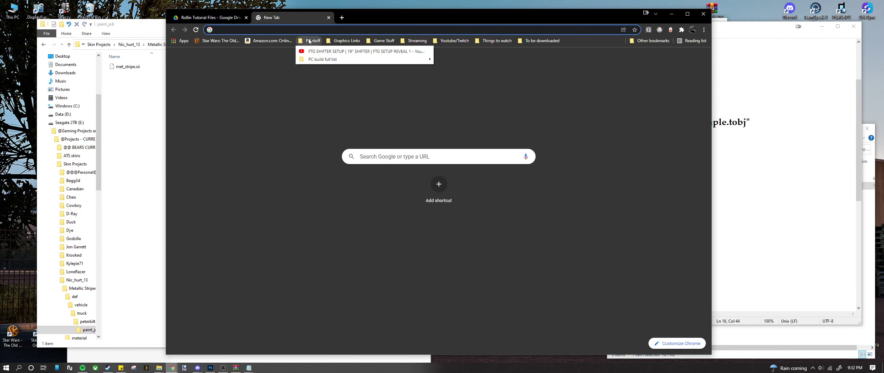
pyautogui.moveTo(336, 41)
pyautogui.moveTo(341, 52)
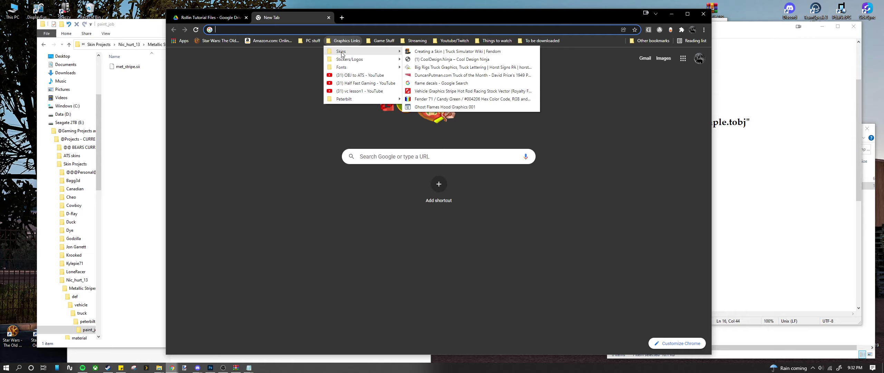
pyautogui.moveTo(343, 69)
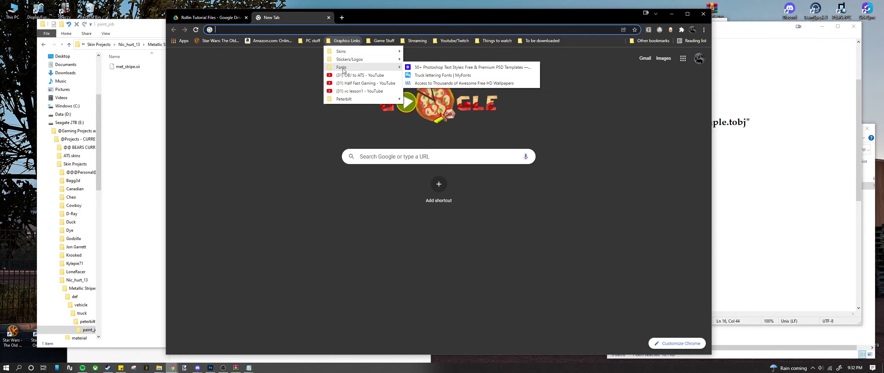
pyautogui.moveTo(338, 101)
pyautogui.moveTo(371, 45)
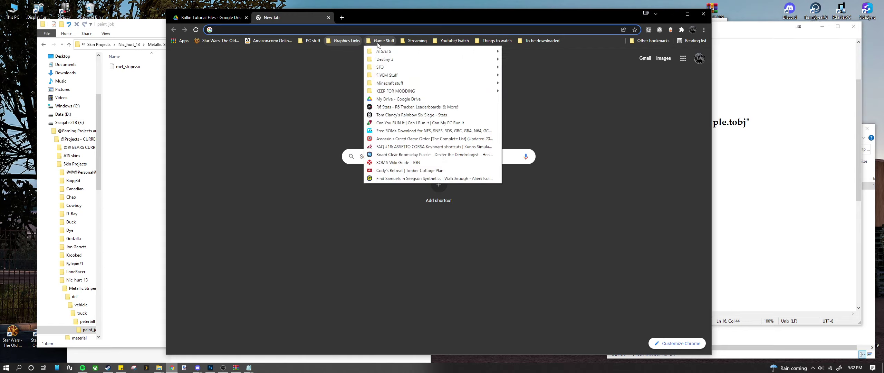
# - Open the SCS color converter HTML file from the Tutorial Stuff folder
pyautogui.click(162, 177)
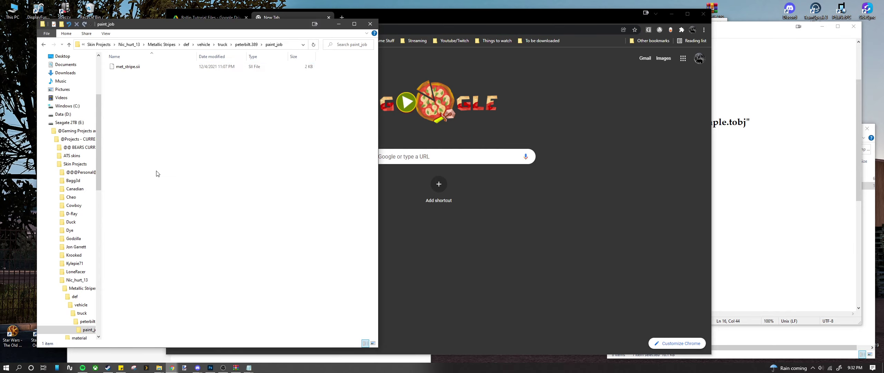
pyautogui.click(215, 344)
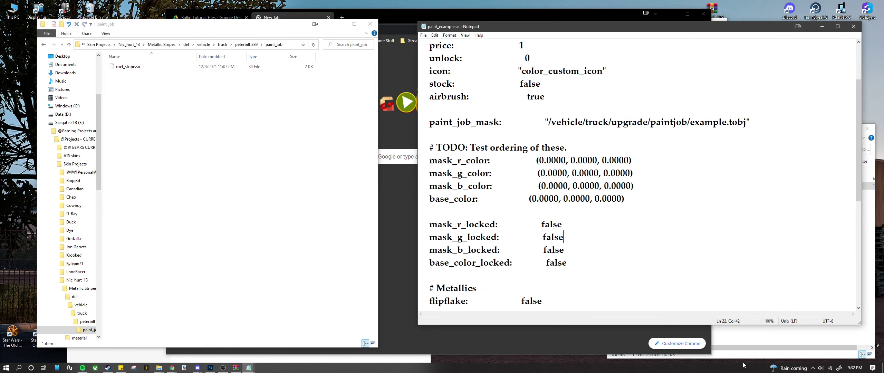
pyautogui.click(736, 347)
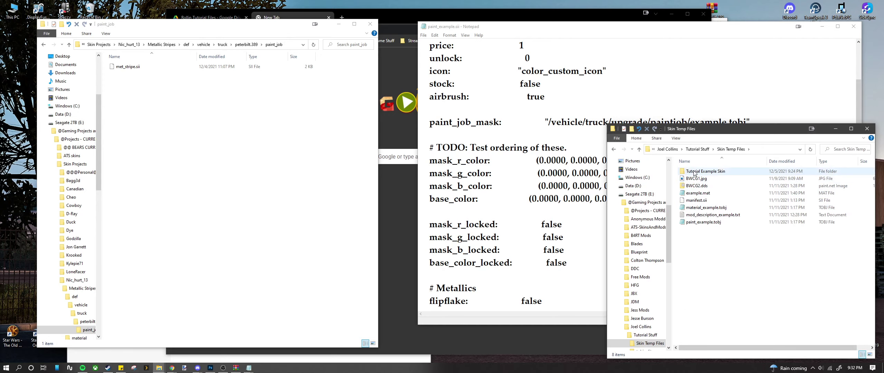
pyautogui.click(698, 149)
pyautogui.doubleClick(701, 201)
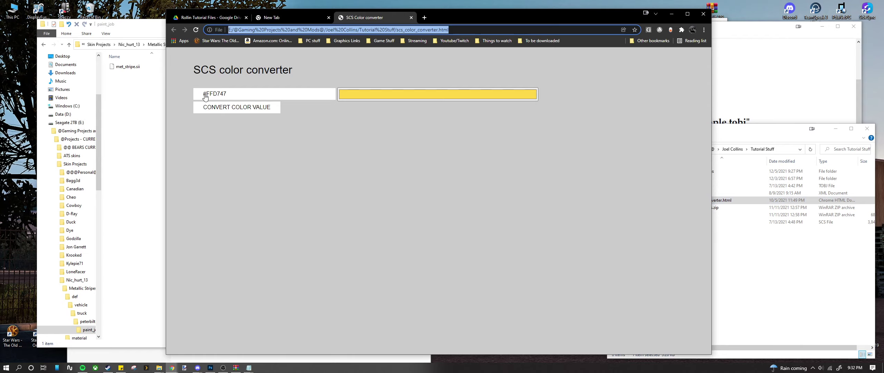
# - Choose the near-black colour #14120B in the SCS color converter and inspect its separate R, G and B values
pyautogui.click(368, 95)
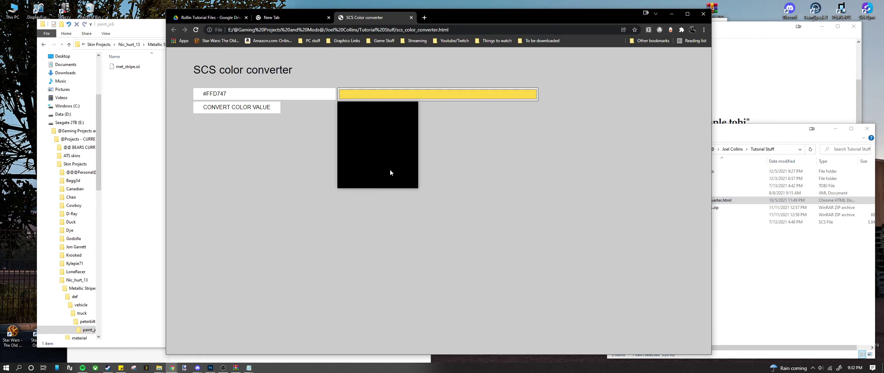
pyautogui.moveTo(375, 123); pyautogui.dragTo(375, 145)
pyautogui.click(353, 171)
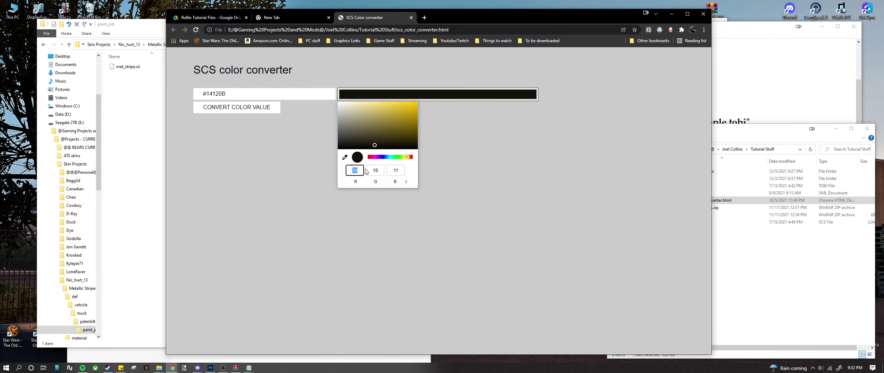
pyautogui.click(375, 173)
pyautogui.click(398, 174)
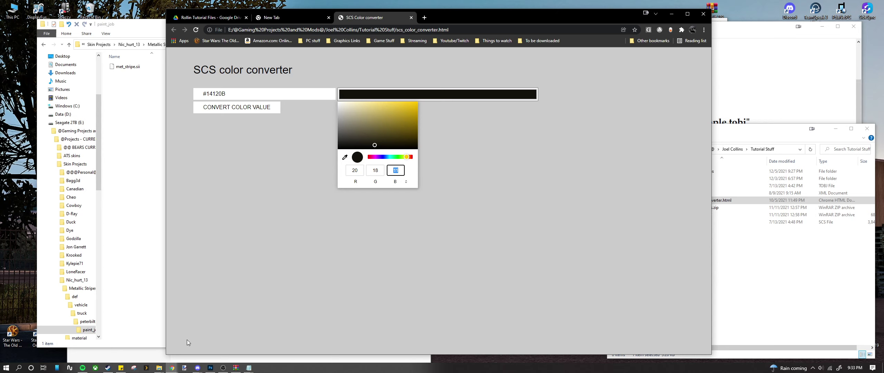
# - Switch to Photoshop, open favpng_fire-wallpaper.png and sample a yellow from the flaming wrist with the Eyedropper tool
pyautogui.click(210, 367)
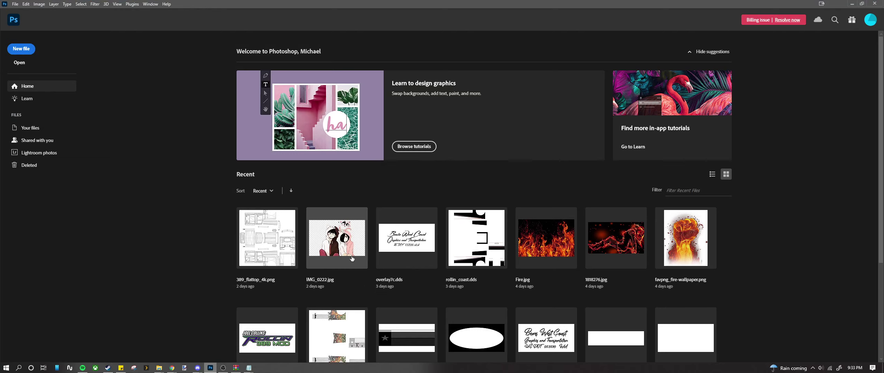
pyautogui.click(684, 243)
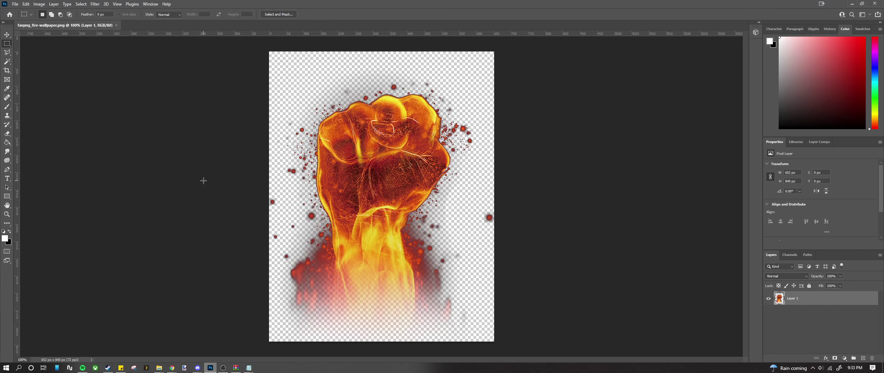
pyautogui.click(7, 88)
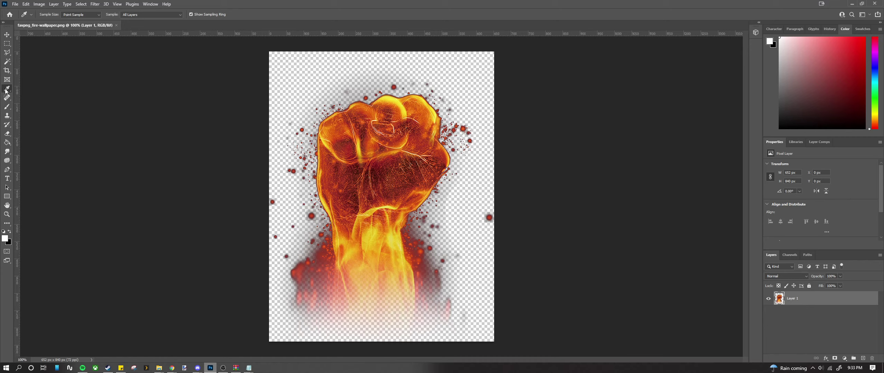
pyautogui.click(369, 248)
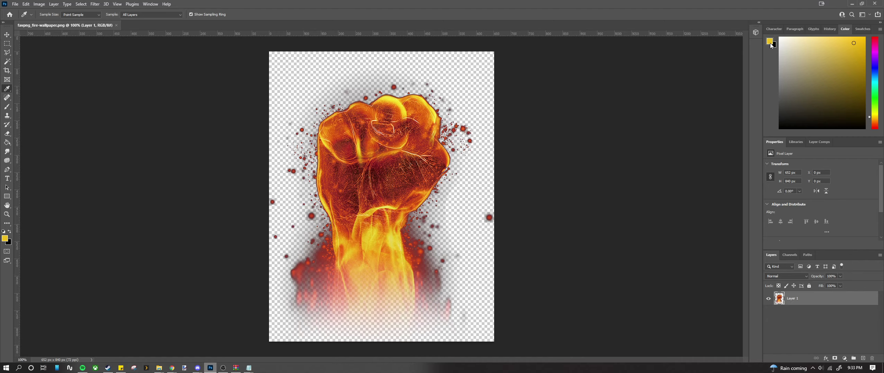
# - Look for a numeric RGB read-out of the sampled yellow colour
pyautogui.click(861, 29)
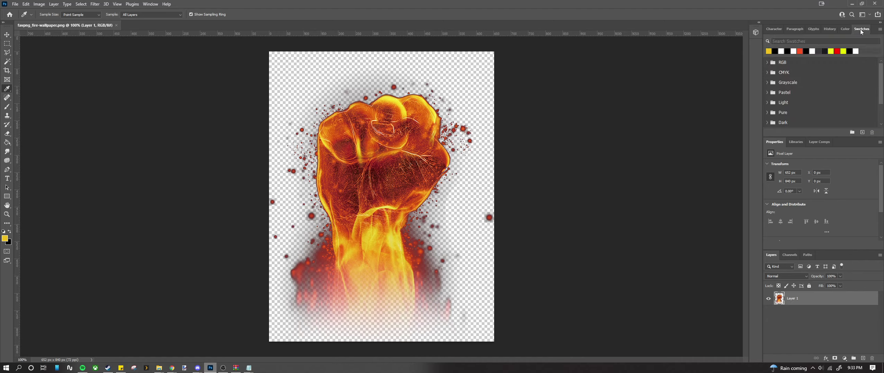
pyautogui.click(846, 29)
pyautogui.click(829, 29)
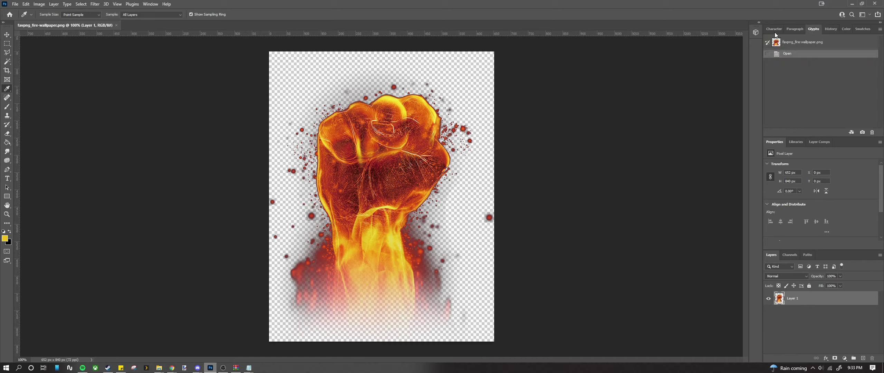
pyautogui.click(796, 29)
pyautogui.click(845, 30)
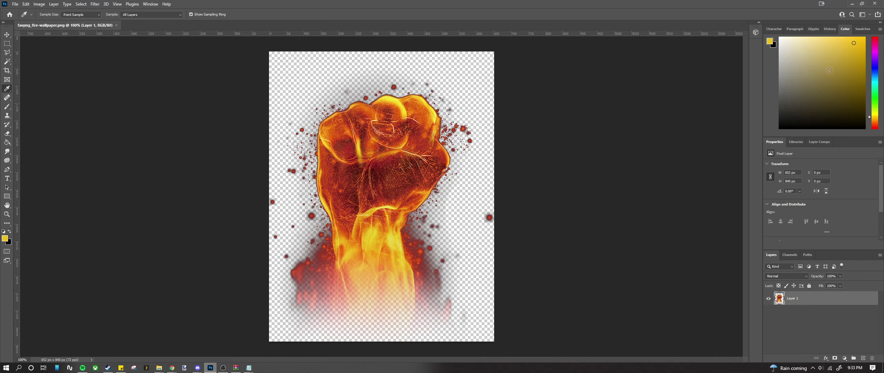
pyautogui.click(134, 5)
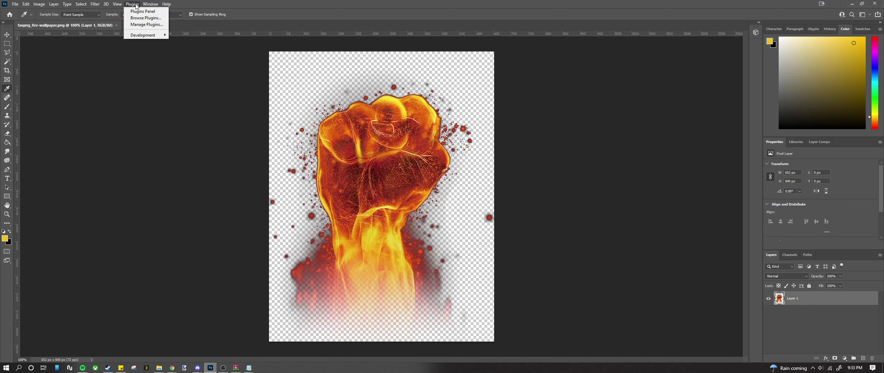
pyautogui.click(147, 5)
pyautogui.click(78, 4)
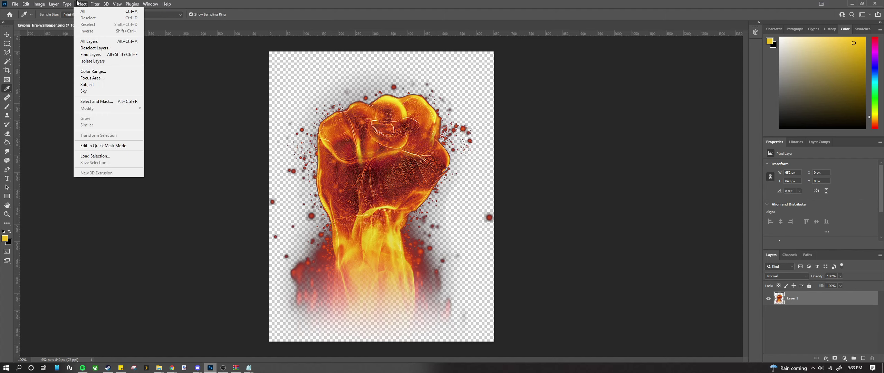
pyautogui.moveTo(115, 4)
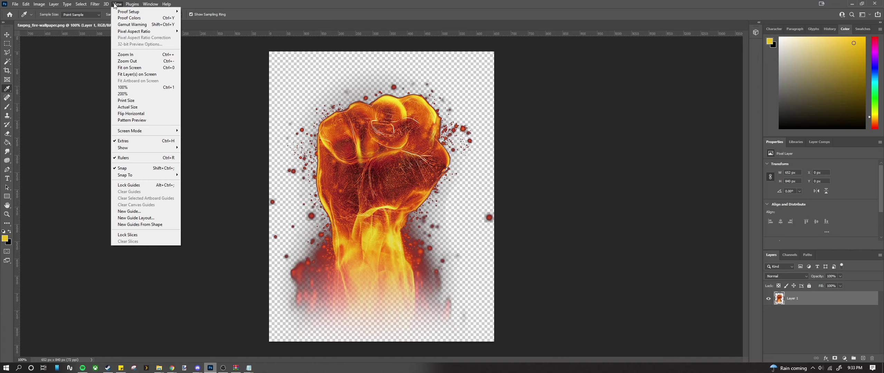
pyautogui.moveTo(151, 5)
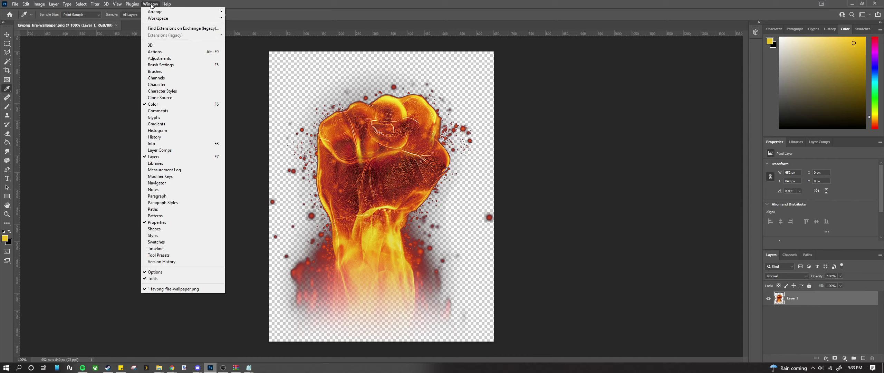
# - Place three colour sampler points on the flaming wrist with the Color Sampler tool
pyautogui.rightClick(6, 90)
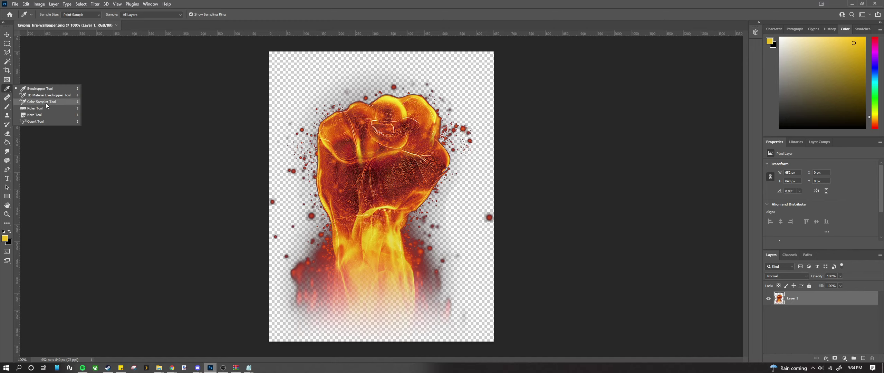
pyautogui.click(46, 102)
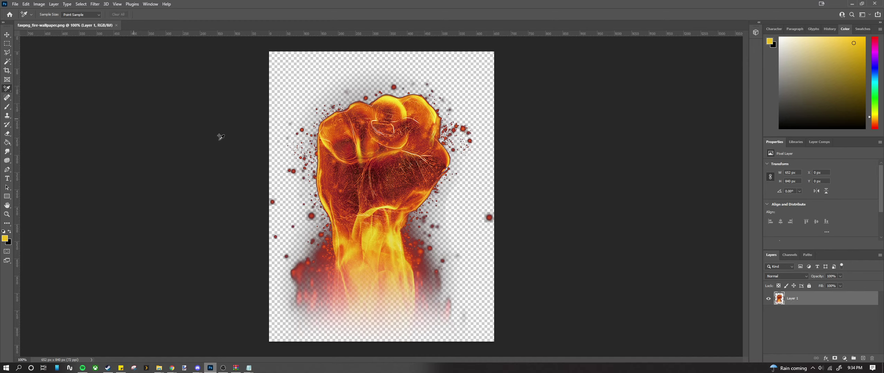
pyautogui.click(365, 247)
pyautogui.click(378, 255)
pyautogui.click(368, 208)
# - Display the Info read-out of the sampler RGB values beside the fist image and widen it
pyautogui.press('F8')
pyautogui.moveTo(602, 146); pyautogui.dragTo(162, 143)
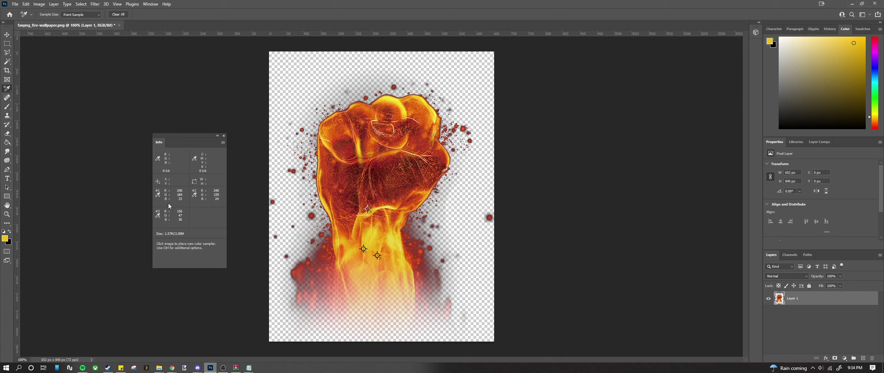
pyautogui.moveTo(178, 138); pyautogui.dragTo(174, 121)
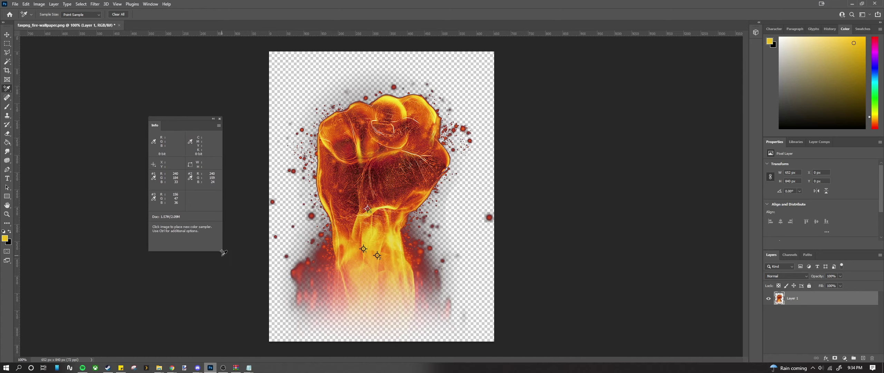
pyautogui.moveTo(222, 234); pyautogui.dragTo(239, 233)
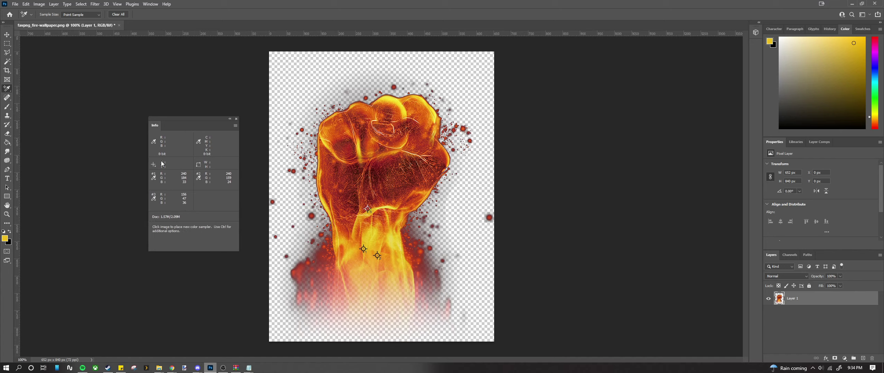
# - Delete the surplus colour samplers on the flaming wrist, keeping only the one at the wrist's centre with RGB 240, 159, 24
pyautogui.click(378, 256)
pyautogui.rightClick(364, 249)
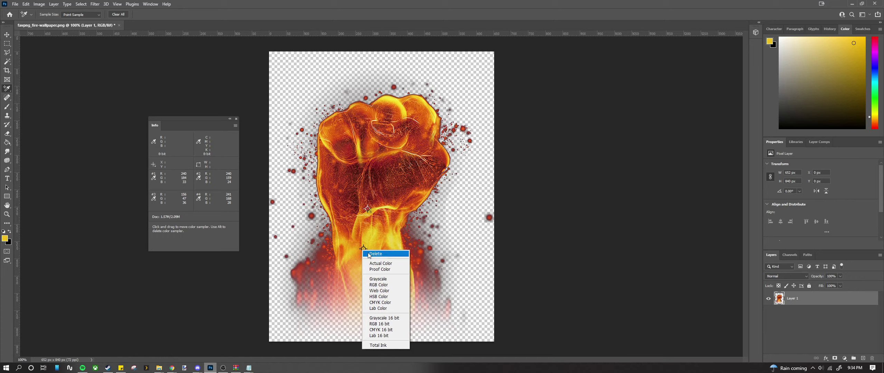
pyautogui.click(379, 259)
pyautogui.rightClick(378, 261)
pyautogui.click(389, 266)
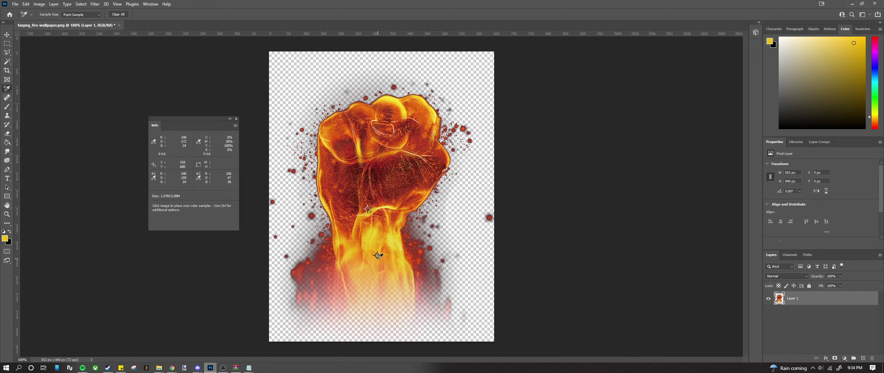
pyautogui.rightClick(378, 258)
pyautogui.rightClick(368, 208)
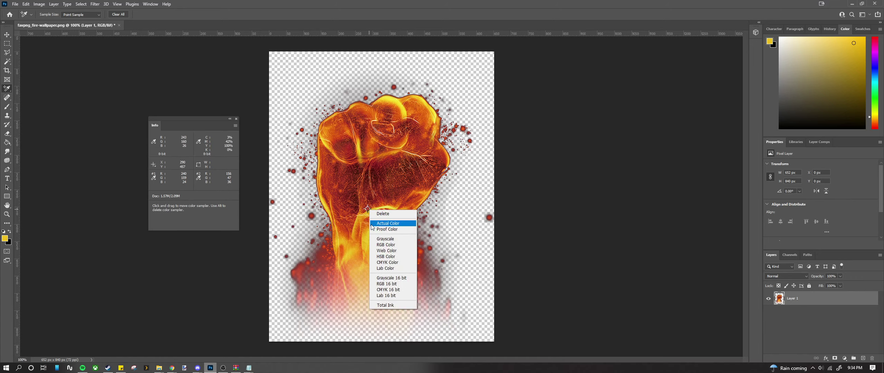
pyautogui.click(383, 213)
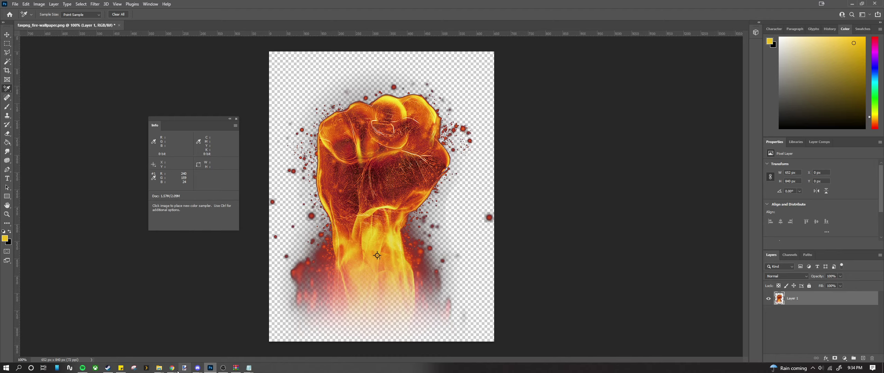
# - Switch to the SCS Color converter page in Chrome and move its window clear of the Photoshop Info read-out
pyautogui.moveTo(175, 368)
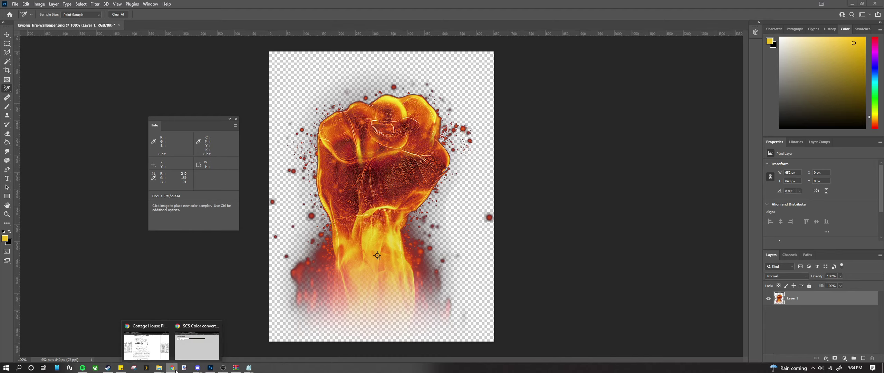
pyautogui.click(195, 345)
pyautogui.click(340, 98)
pyautogui.moveTo(468, 9); pyautogui.dragTo(558, 15)
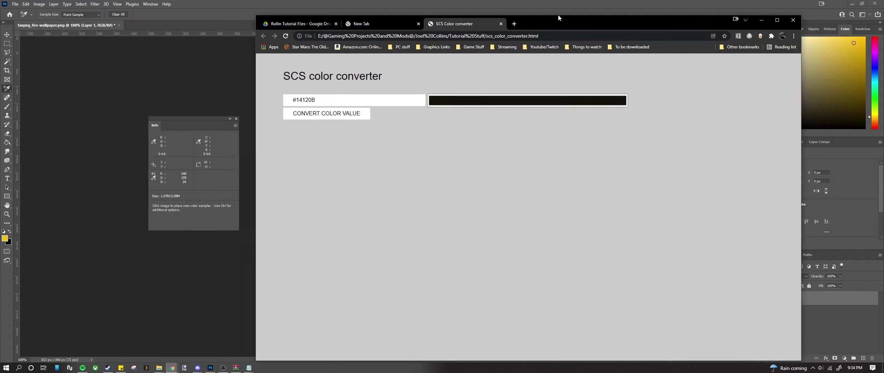
# - Set the converter's colour to R 240, G 159, B 24
pyautogui.click(464, 101)
pyautogui.doubleClick(442, 177)
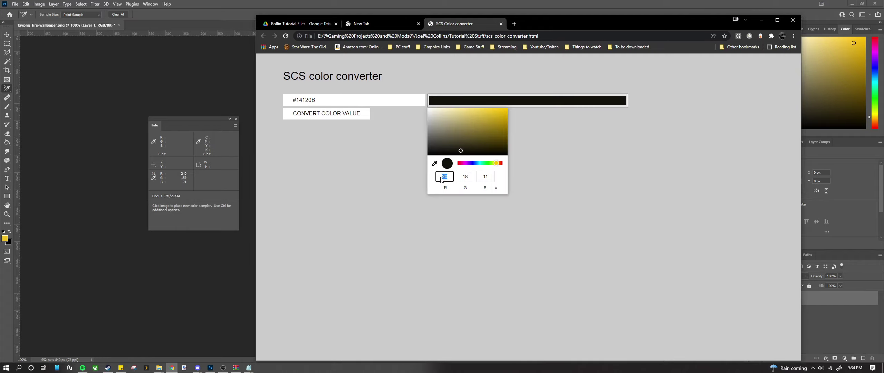
pyautogui.write('240')
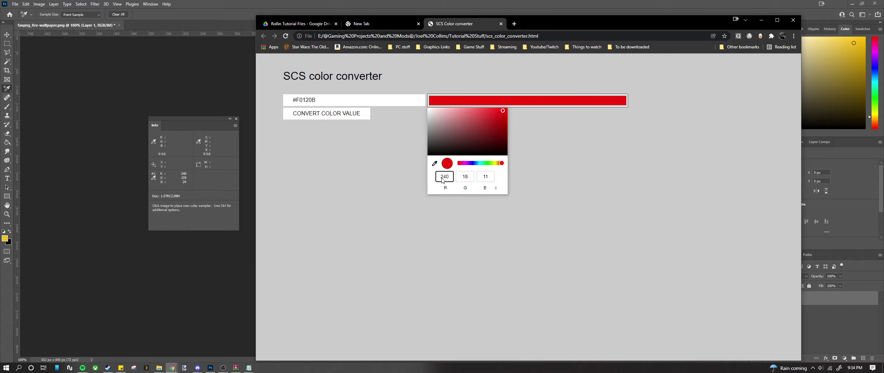
pyautogui.doubleClick(466, 177)
pyautogui.write('159')
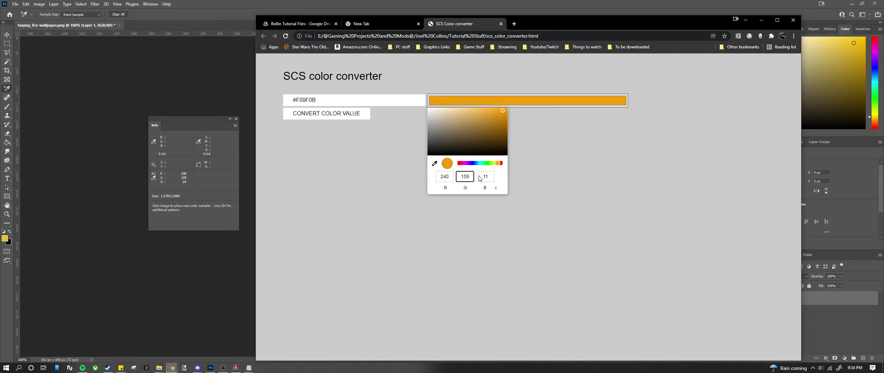
pyautogui.doubleClick(485, 176)
pyautogui.write('24')
pyautogui.press('Return')
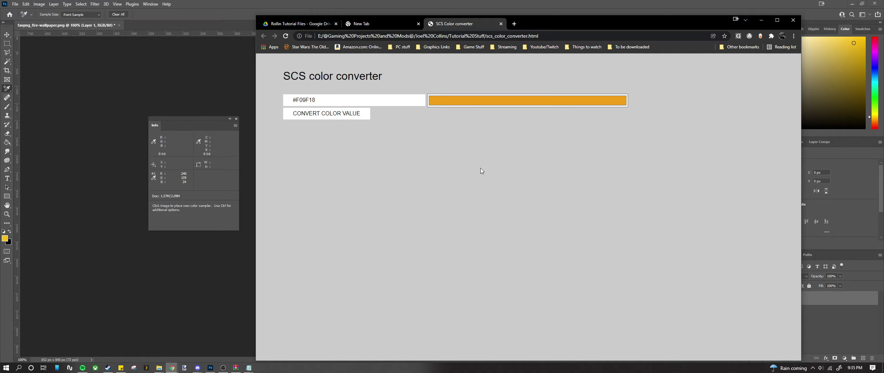
# - Convert the chosen colour to its SCS value and copy the complete bracketed result
pyautogui.click(361, 115)
pyautogui.moveTo(397, 159); pyautogui.dragTo(530, 163)
pyautogui.rightClick(457, 159)
pyautogui.click(473, 163)
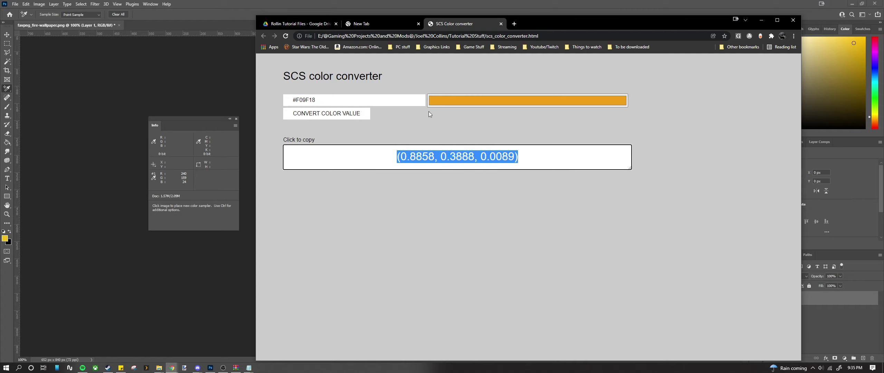
# - Minimize Photoshop and the colour converter window, and switch to paint_example.sii in Notepad
pyautogui.click(217, 75)
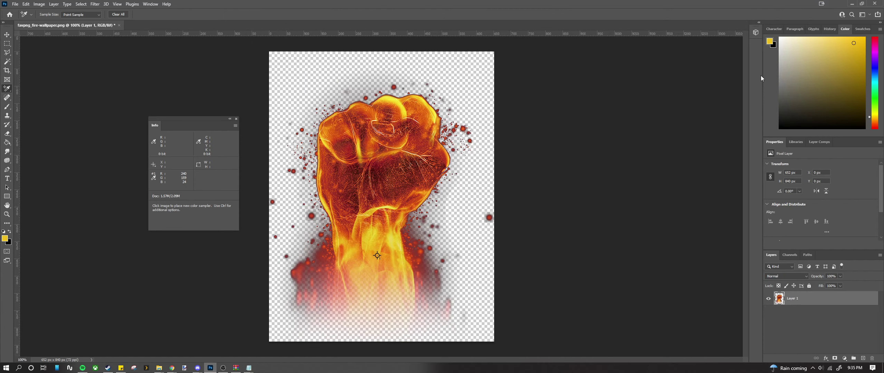
pyautogui.click(852, 4)
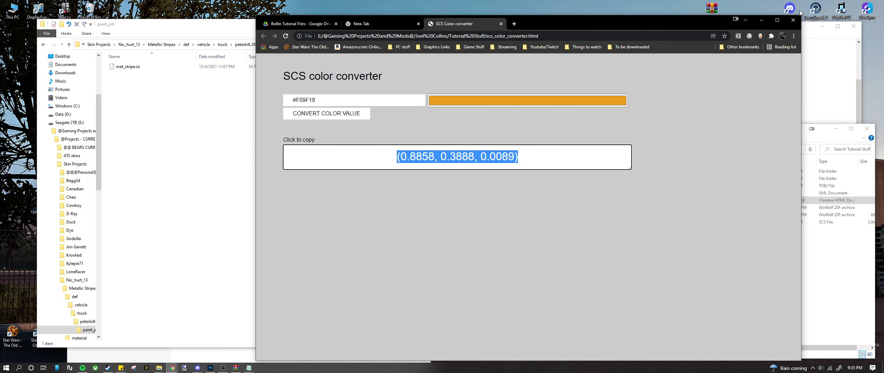
pyautogui.click(761, 20)
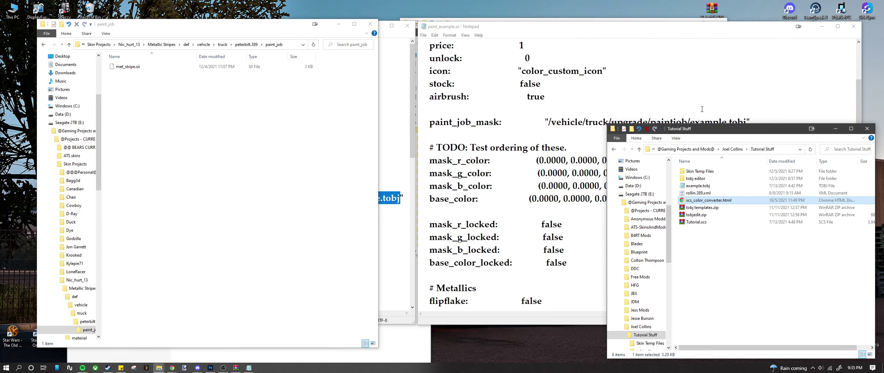
pyautogui.click(613, 71)
# - Try replacing the mask_r_color value with (0.8858, 0.3888, 0.0089), and undo the replacement
pyautogui.moveTo(536, 160); pyautogui.dragTo(633, 161)
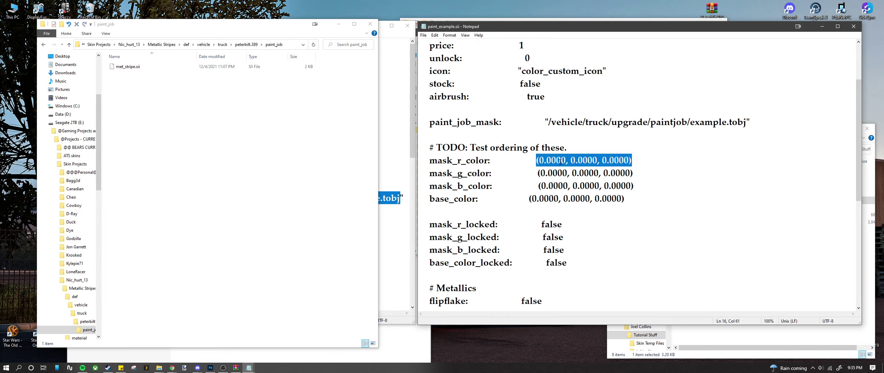
pyautogui.hotkey('ctrl', 'v')
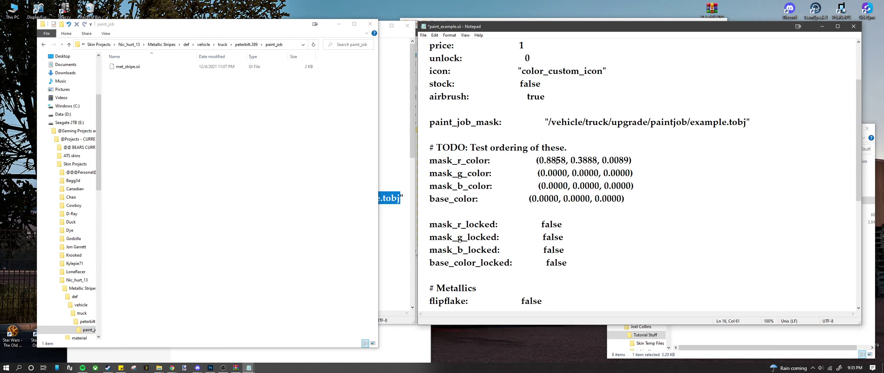
pyautogui.hotkey('ctrl', 'z')
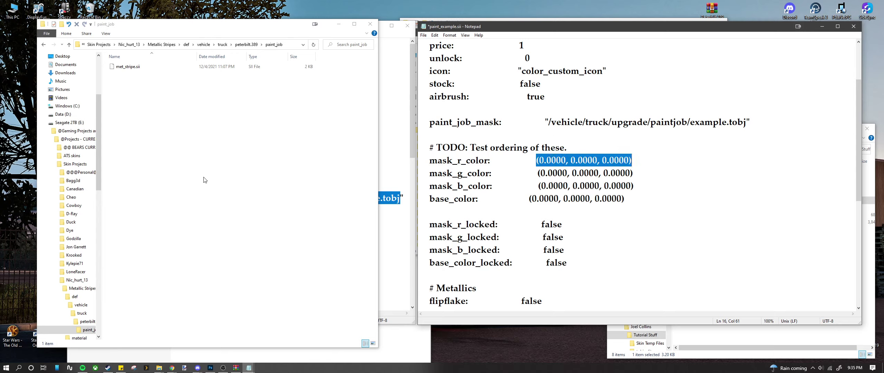
# - Review the general, mask colour and mask lock settings in paint_example.sii
pyautogui.click(449, 42)
pyautogui.click(421, 37)
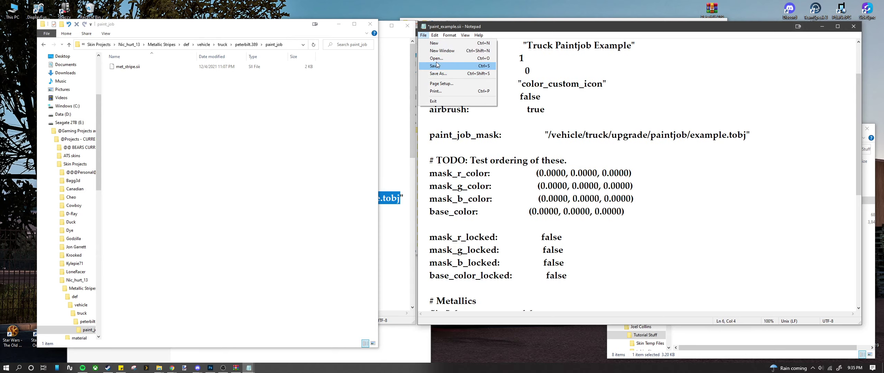
pyautogui.click(527, 31)
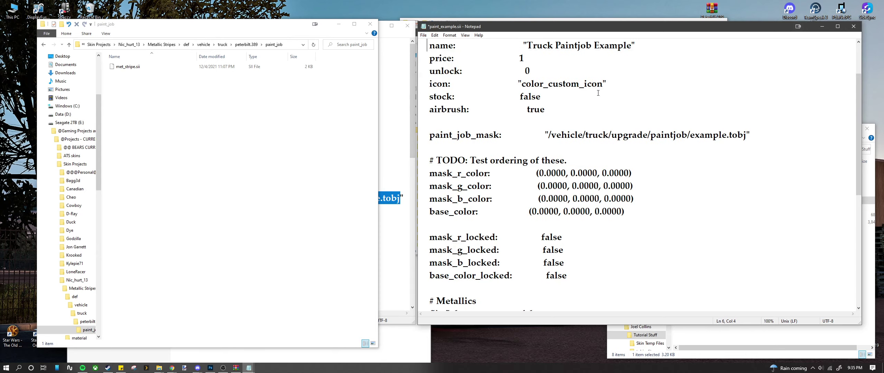
pyautogui.scroll(2, 606, 147)
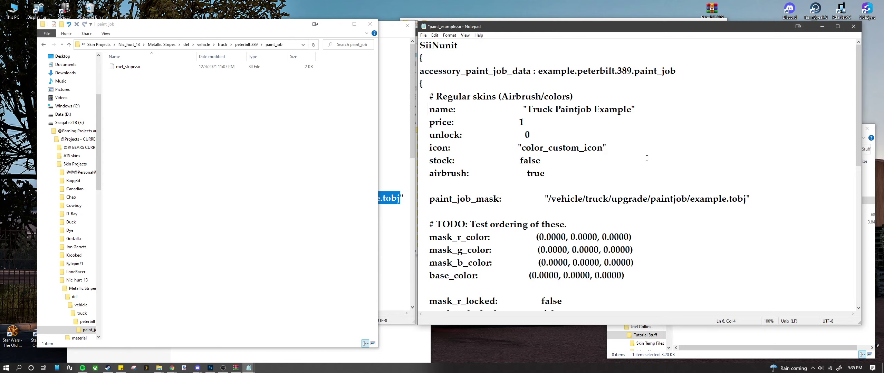
pyautogui.scroll(-3, 553, 233)
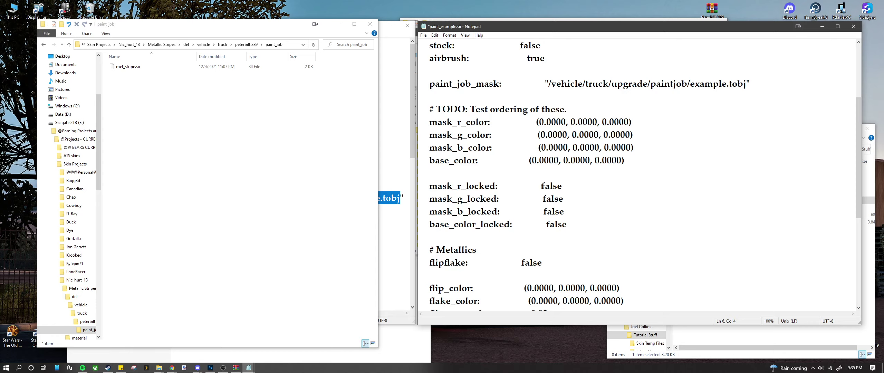
pyautogui.moveTo(541, 186); pyautogui.dragTo(564, 225)
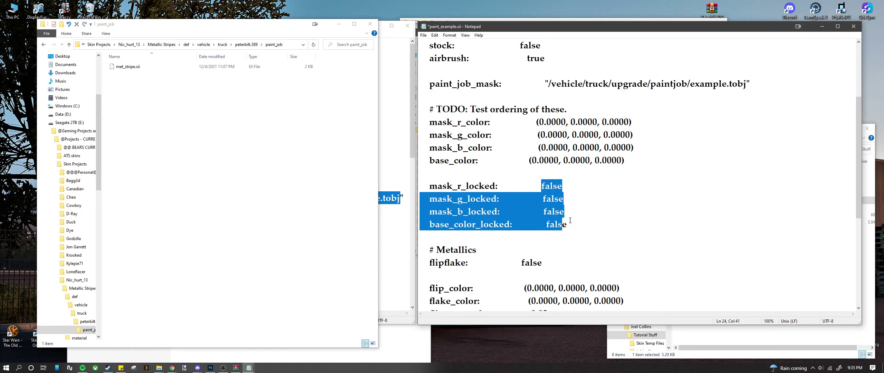
# - Examine the Metallics settings in paint_example.sii, including the flip and flake colours, flipflake, colour locks and alternate_uvset
pyautogui.scroll(-3, 543, 213)
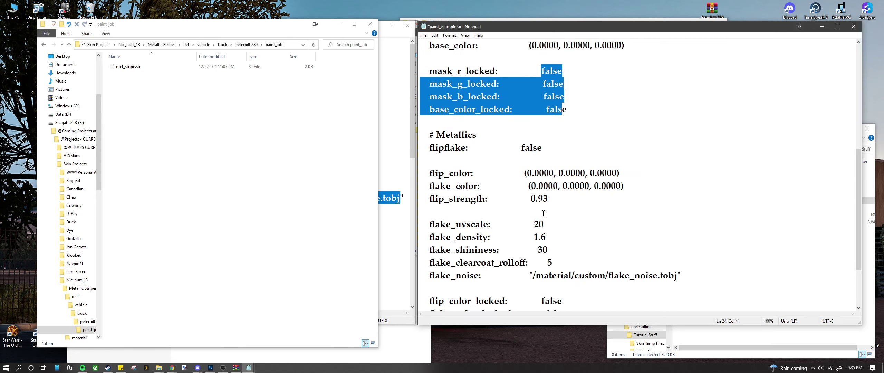
pyautogui.scroll(-1, 545, 231)
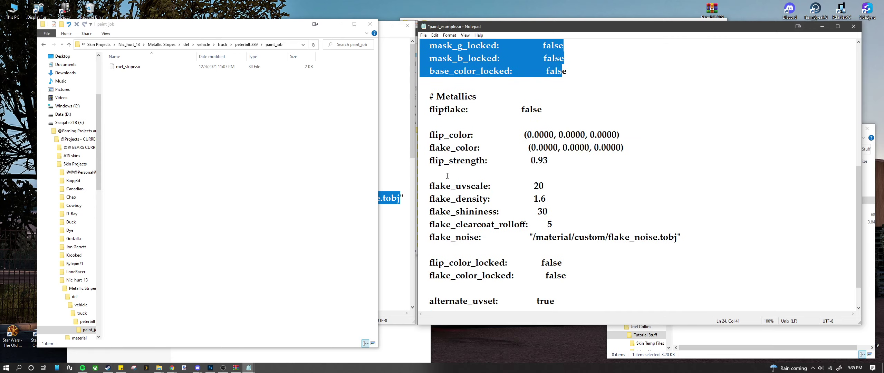
pyautogui.moveTo(526, 160); pyautogui.dragTo(553, 218)
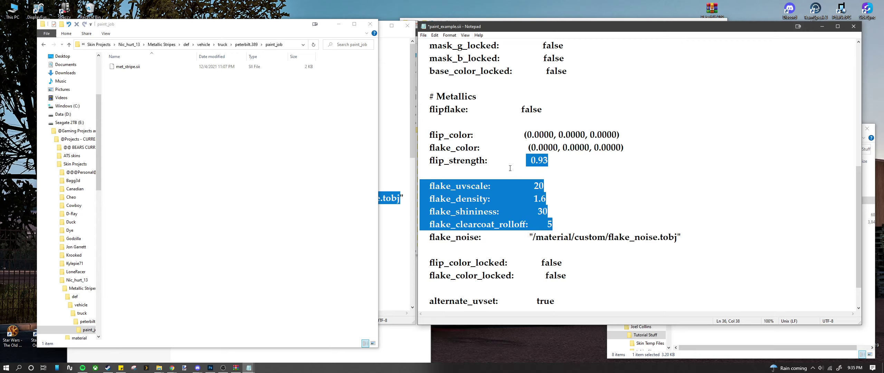
pyautogui.moveTo(523, 135); pyautogui.dragTo(632, 137)
pyautogui.moveTo(530, 147); pyautogui.dragTo(621, 151)
pyautogui.moveTo(525, 135); pyautogui.dragTo(622, 135)
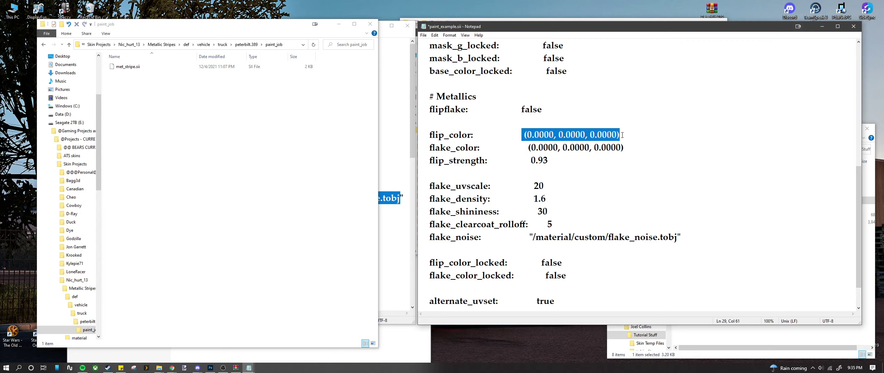
pyautogui.moveTo(529, 147); pyautogui.dragTo(627, 151)
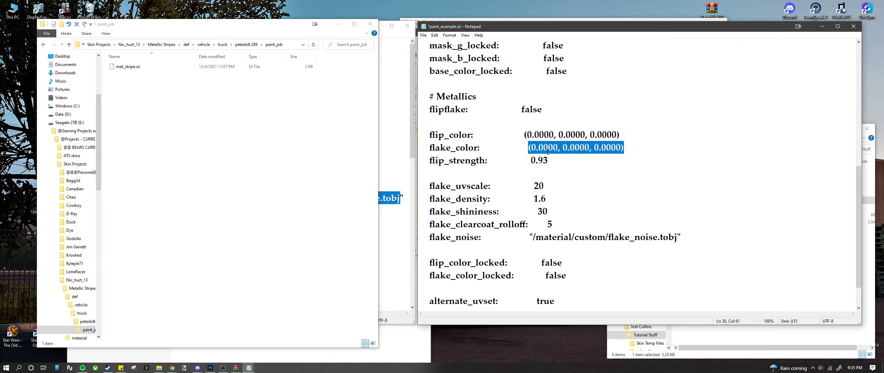
pyautogui.click(607, 215)
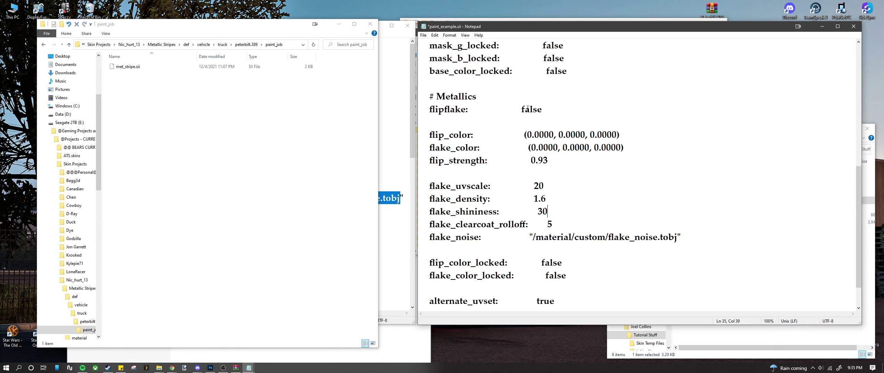
pyautogui.moveTo(521, 109); pyautogui.dragTo(543, 111)
pyautogui.scroll(-1, 533, 237)
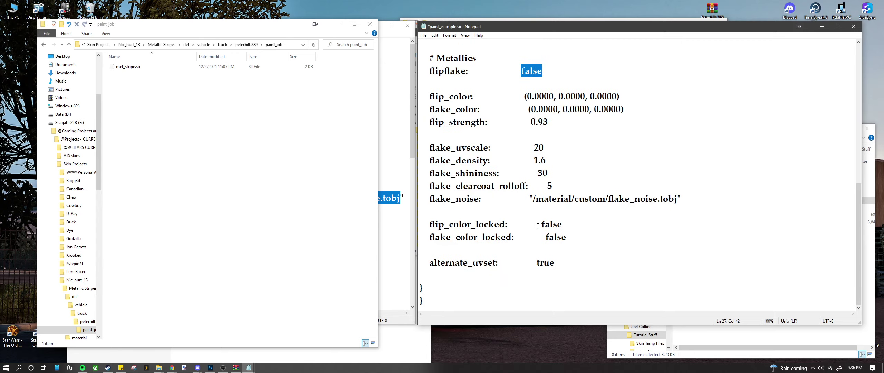
pyautogui.moveTo(539, 226); pyautogui.dragTo(563, 236)
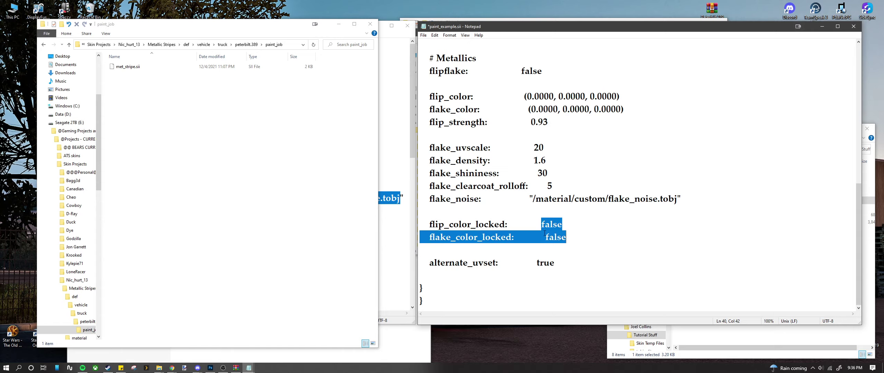
pyautogui.moveTo(537, 265); pyautogui.dragTo(552, 276)
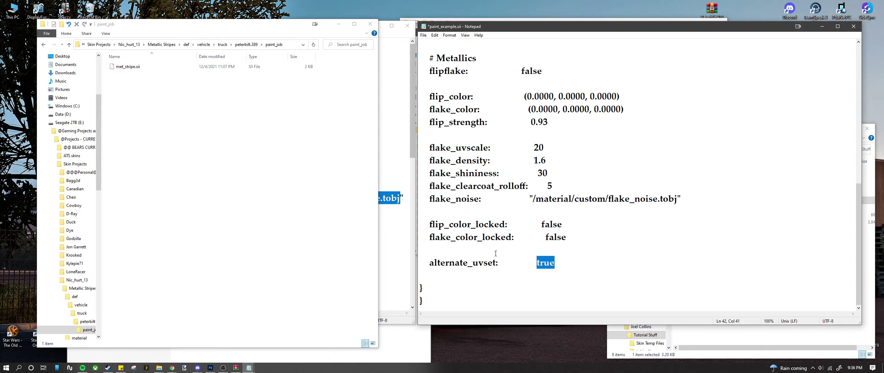
# - Copy the suitable_for[]: "standard.peterbilt.389.cabin" line from met_stripe.sii into paint_example.sii, below alternate_uvset
pyautogui.doubleClick(128, 66)
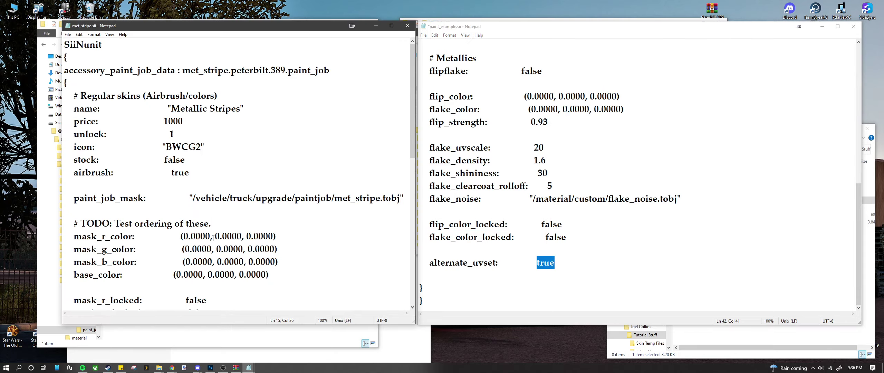
pyautogui.scroll(-10, 139, 269)
pyautogui.moveTo(65, 249); pyautogui.dragTo(257, 250)
pyautogui.rightClick(244, 249)
pyautogui.click(260, 272)
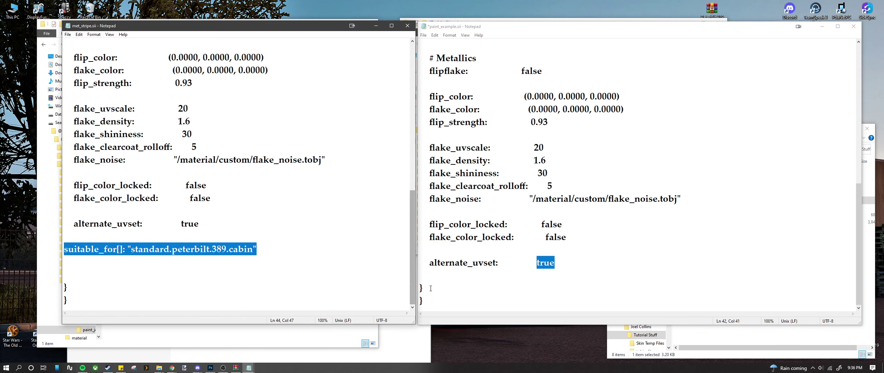
pyautogui.click(431, 275)
pyautogui.press('Return')
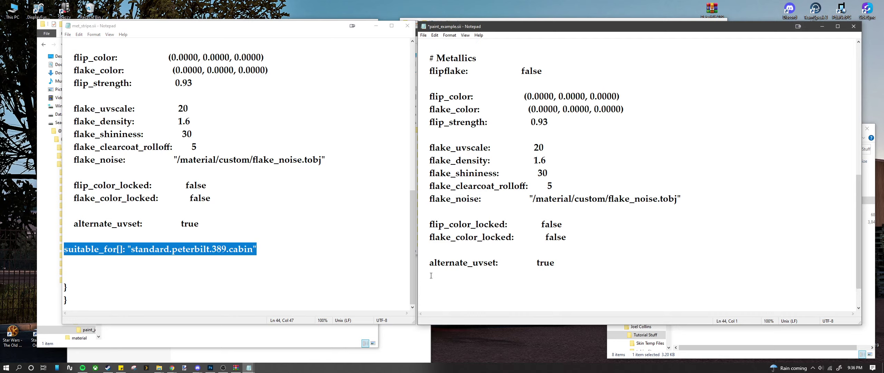
pyautogui.hotkey('ctrl', 'v')
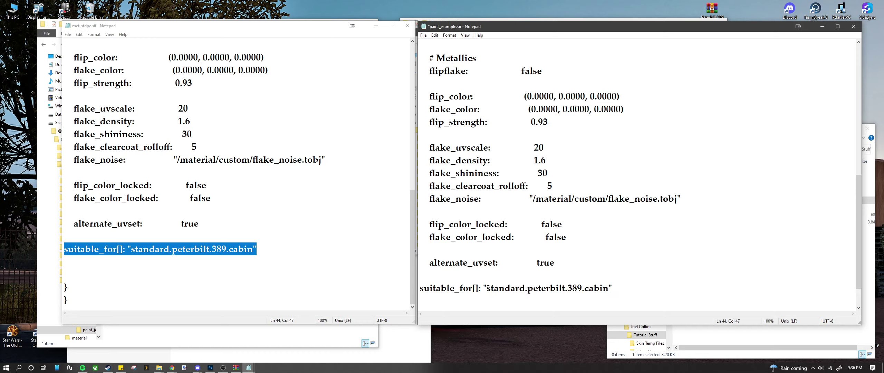
# - Replace standard with example in the suitable_for[] line of paint_example.sii, making it "example.peterbilt.389.cabin"
pyautogui.moveTo(488, 288); pyautogui.dragTo(525, 288)
pyautogui.write('exampol')
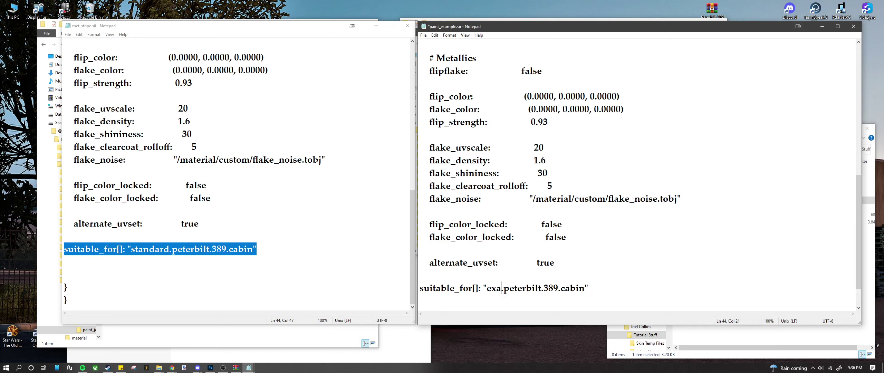
pyautogui.press('BackSpace')
pyautogui.press('BackSpace')
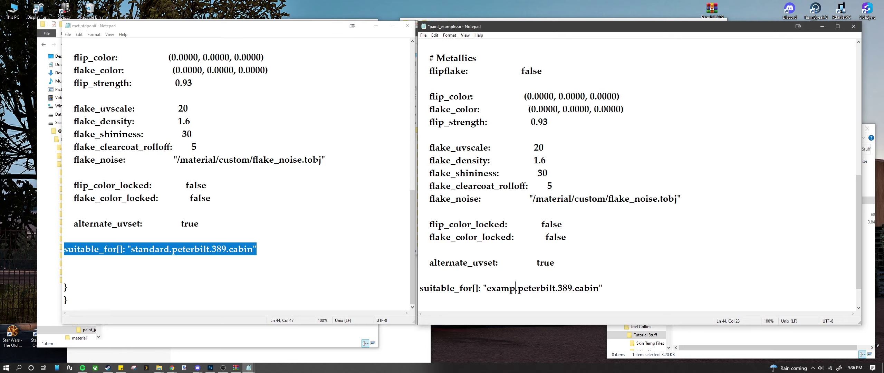
pyautogui.write('le')
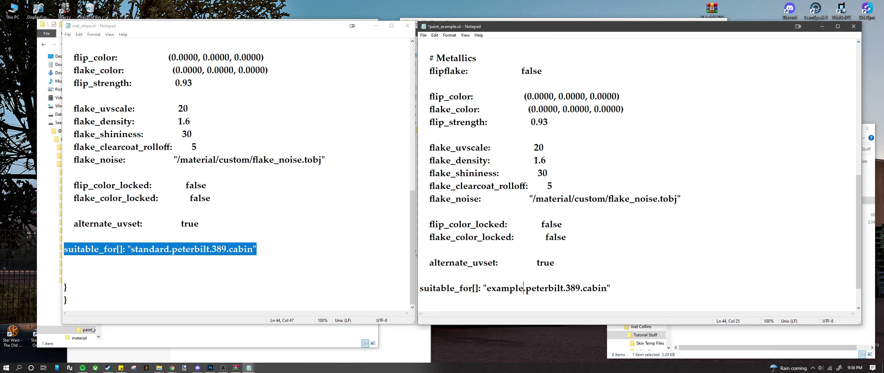
pyautogui.click(541, 307)
pyautogui.scroll(-1, 532, 304)
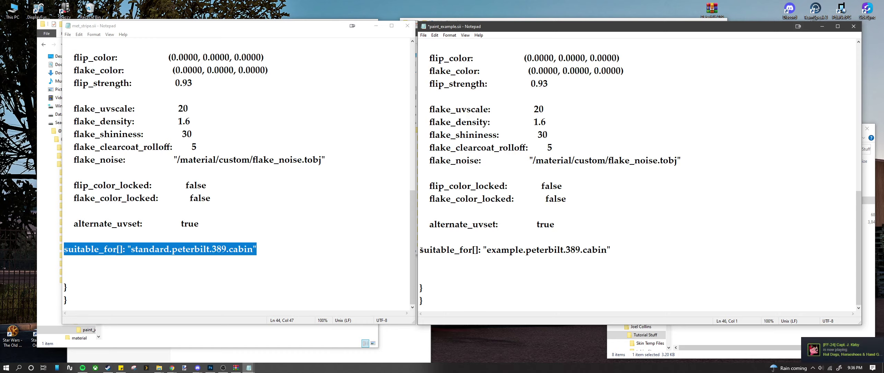
pyautogui.moveTo(420, 250); pyautogui.dragTo(613, 250)
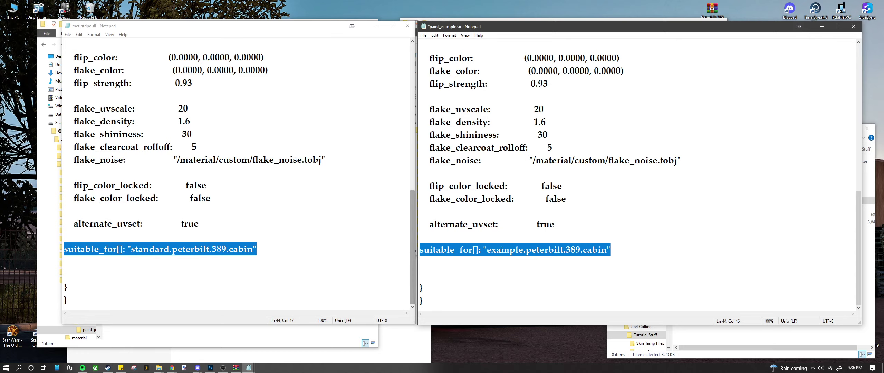
pyautogui.moveTo(490, 251); pyautogui.dragTo(521, 250)
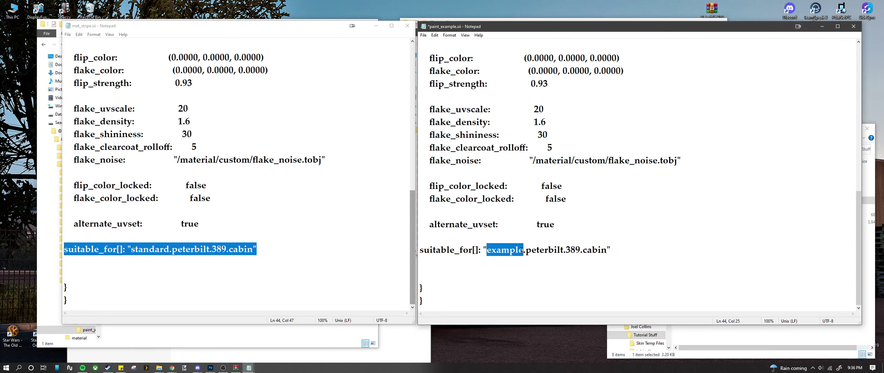
# - Open the Rollin_Mod_Pack_1.42.1b.rar archive and browse to its User_Resources\Templates folder
pyautogui.click(696, 340)
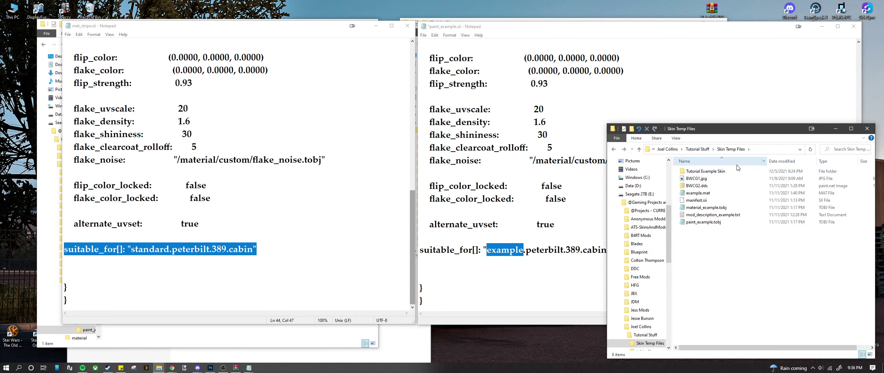
pyautogui.click(733, 149)
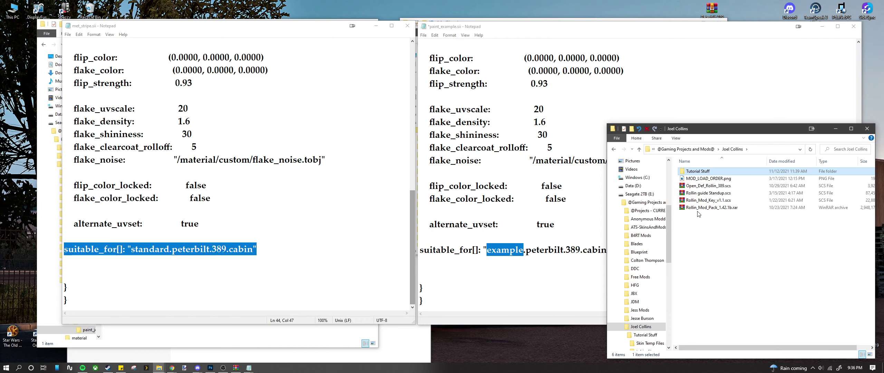
pyautogui.click(722, 208)
pyautogui.press('Return')
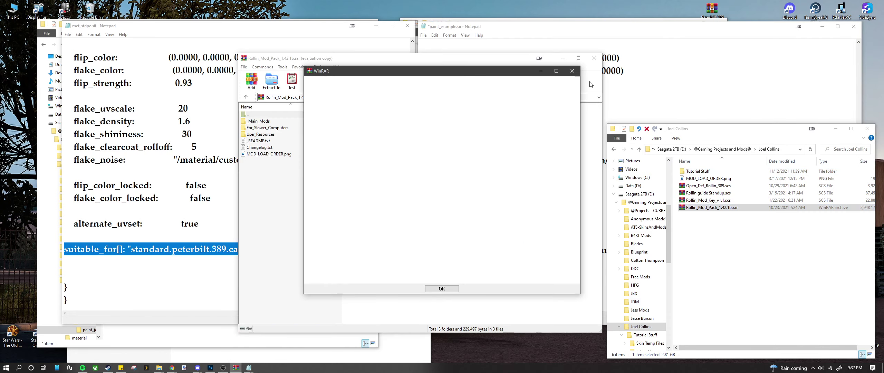
pyautogui.doubleClick(263, 134)
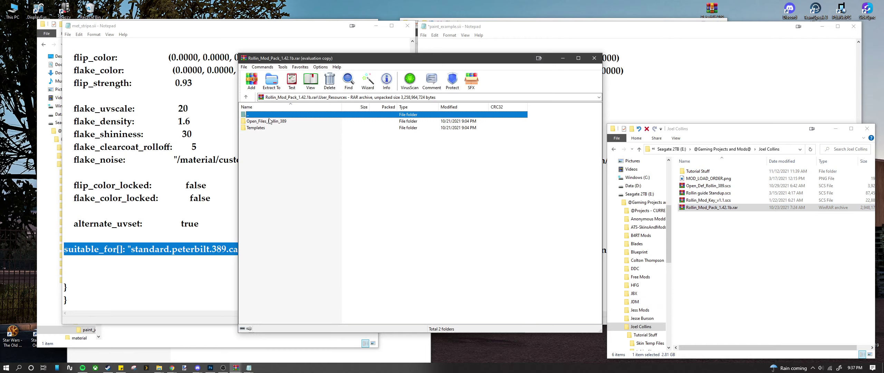
pyautogui.doubleClick(259, 129)
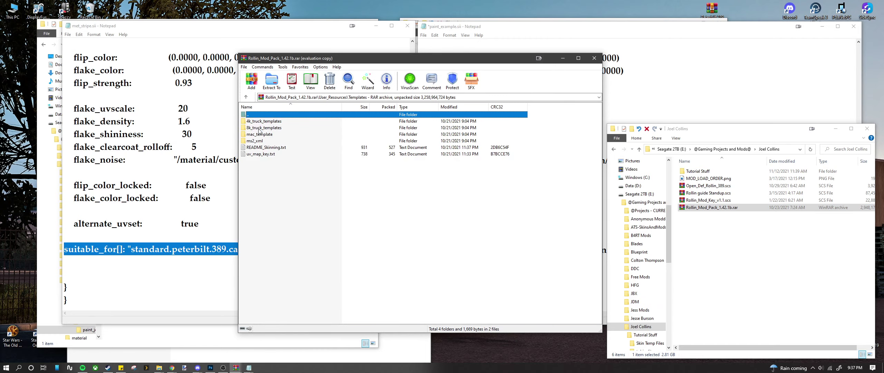
# - Look through the template square assignments in uv_map_key.txt, and close the file
pyautogui.doubleClick(266, 154)
pyautogui.scroll(-1, 611, 146)
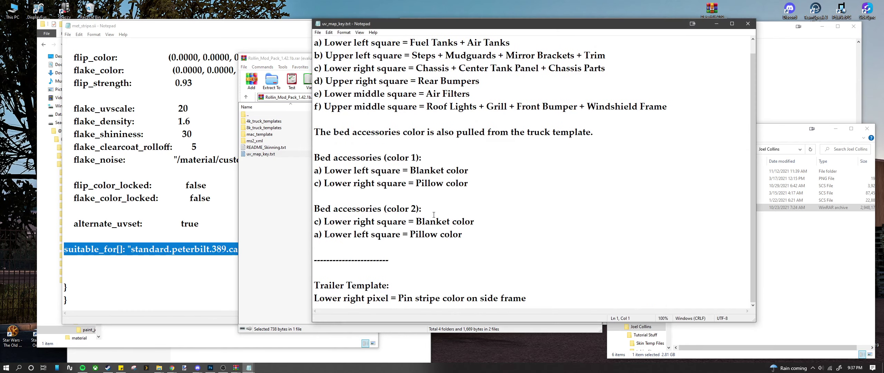
pyautogui.scroll(1, 612, 146)
pyautogui.click(747, 24)
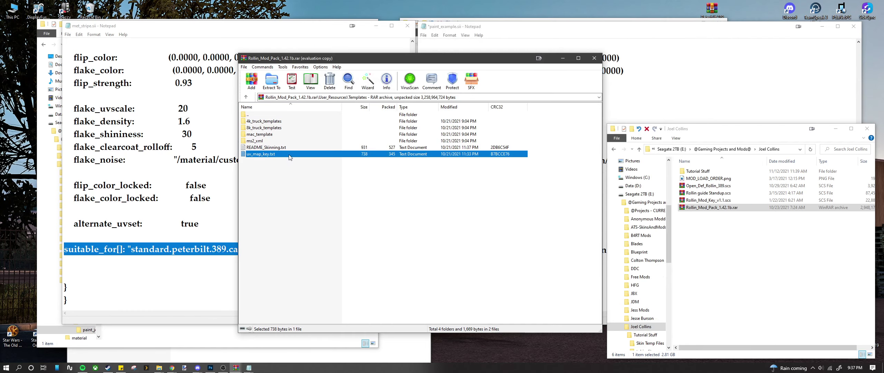
# - Open README_Skinning.txt from the Templates folder and examine the internal names for the truck and cabs
pyautogui.click(275, 148)
pyautogui.doubleClick(275, 148)
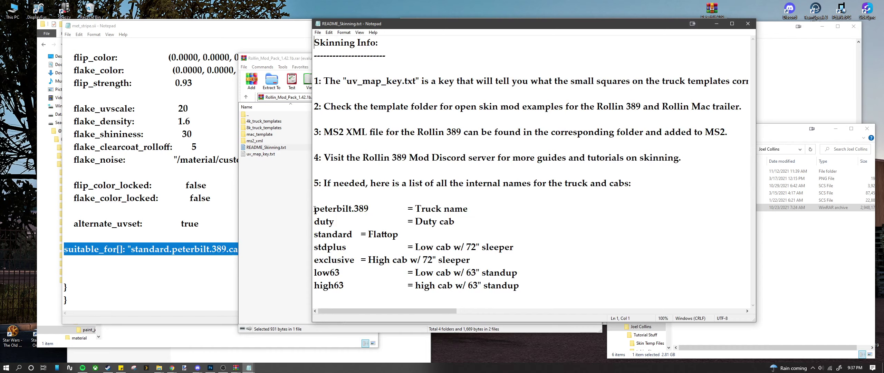
pyautogui.moveTo(315, 209); pyautogui.dragTo(369, 209)
pyautogui.moveTo(315, 221); pyautogui.dragTo(349, 250)
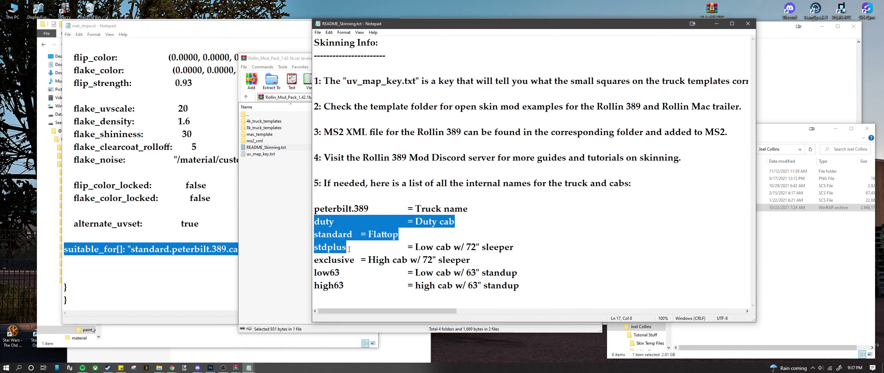
# - Align the standard and exclusive cab descriptions with the other entries in README_Skinning.txt
pyautogui.click(392, 233)
pyautogui.click(362, 236)
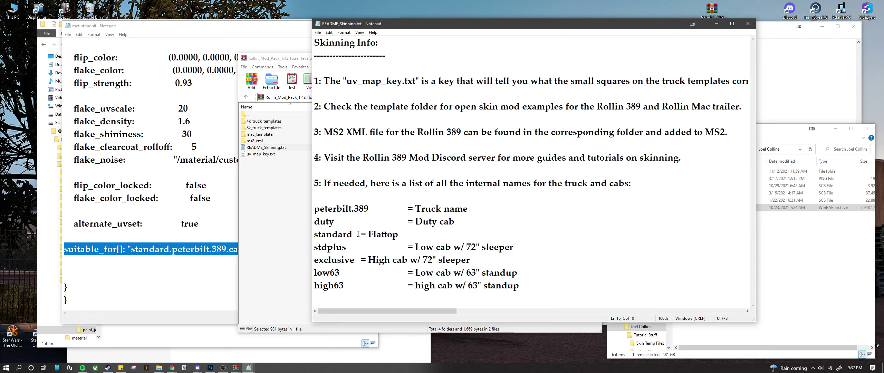
pyautogui.press('Tab')
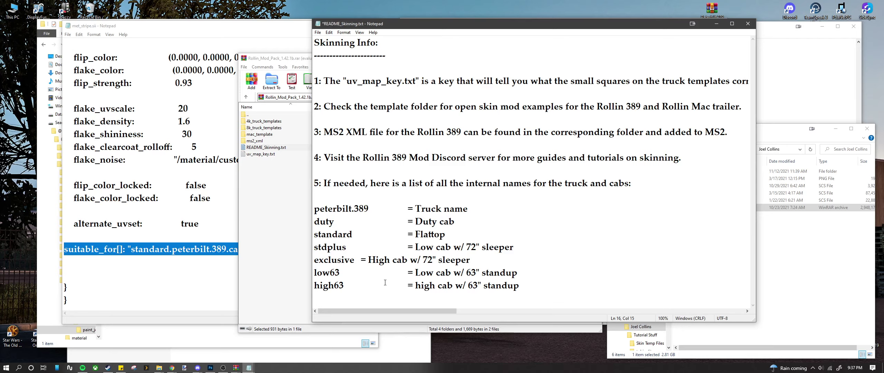
pyautogui.press('Tab')
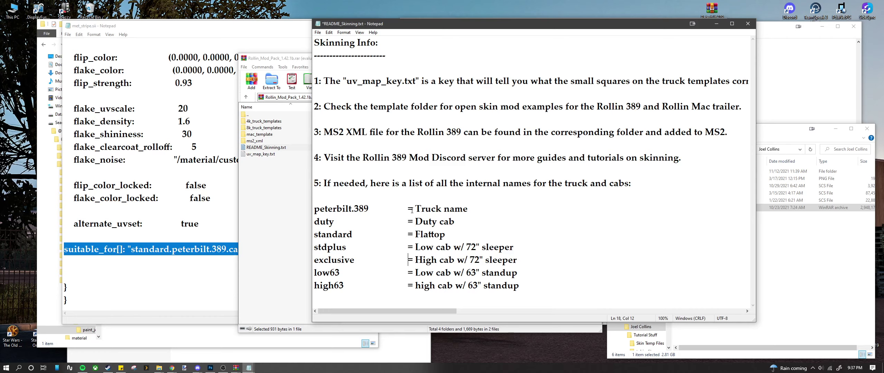
# - Review the internal cab names from duty to high63, their descriptions and the skinning notes in README_Skinning.txt
pyautogui.moveTo(415, 221); pyautogui.dragTo(518, 285)
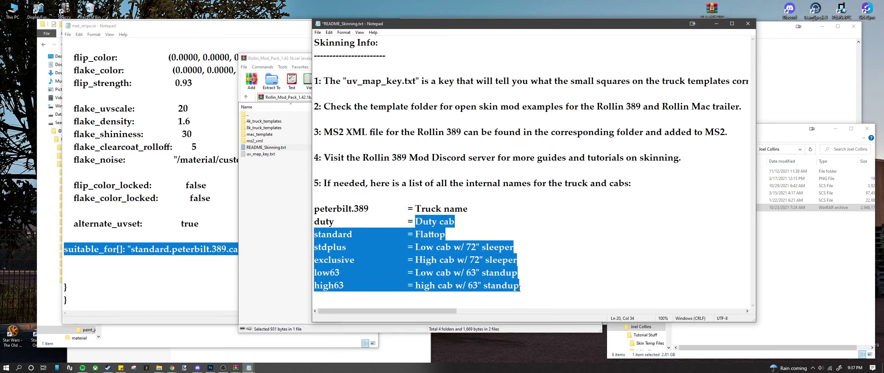
pyautogui.click(449, 259)
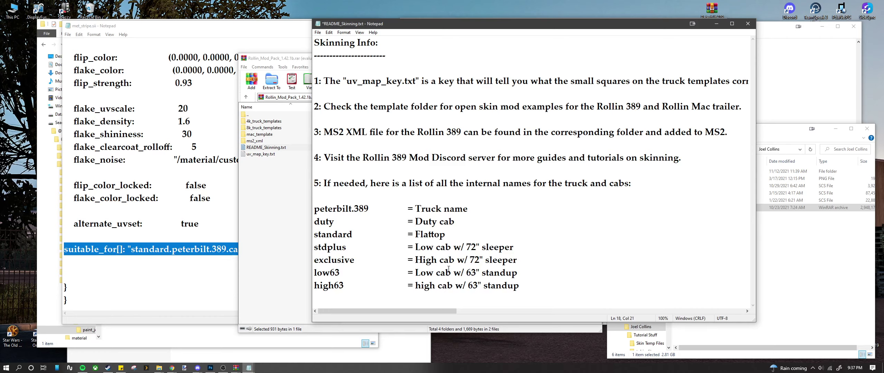
pyautogui.moveTo(344, 286); pyautogui.dragTo(312, 229)
pyautogui.click(361, 252)
pyautogui.click(434, 286)
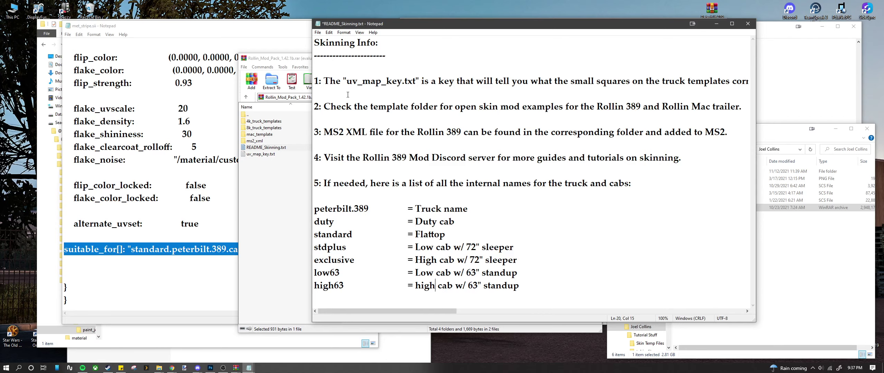
pyautogui.hscroll(5, 348, 94)
pyautogui.hscroll(-5, 636, 90)
# - Highlight the cab name in the suitable_for[] line of met_stripe.sii for comparison with the README list
pyautogui.click(738, 27)
pyautogui.click(861, 4)
pyautogui.click(133, 251)
pyautogui.moveTo(169, 251); pyautogui.dragTo(135, 253)
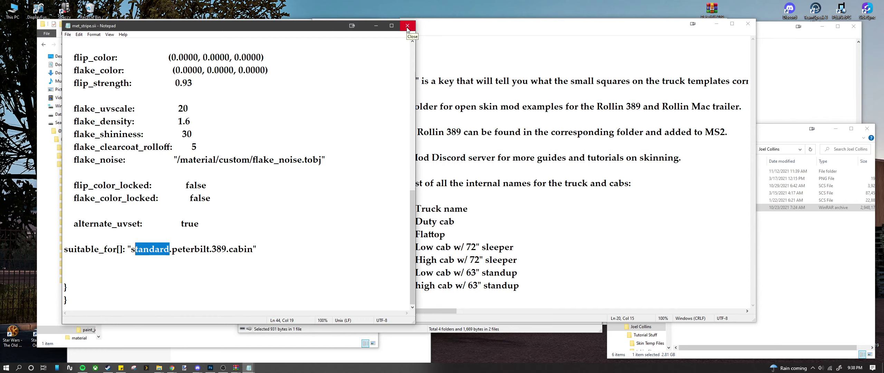
# - Close README_Skinning.txt without saving its changes, and close the Rollin_Mod_Pack_1.42.1b.rar archive
pyautogui.click(588, 81)
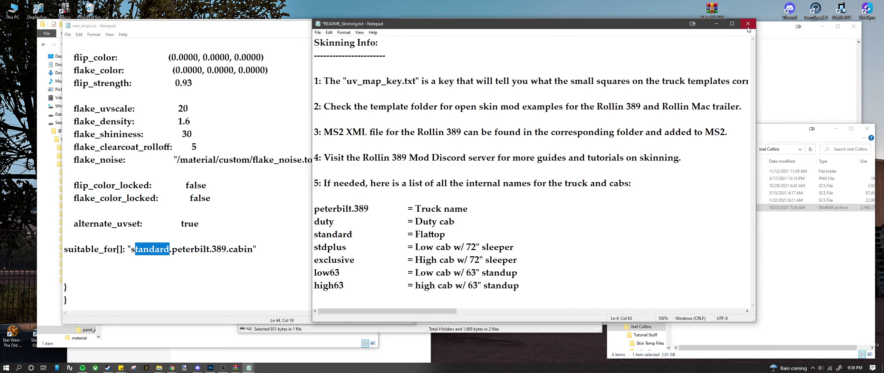
pyautogui.click(748, 26)
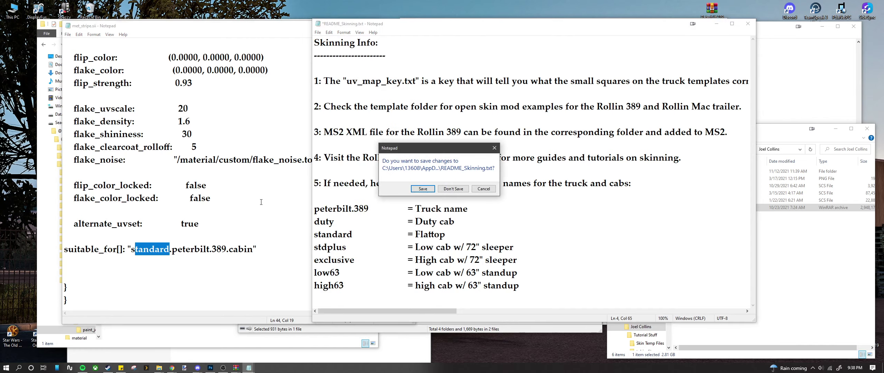
pyautogui.click(453, 190)
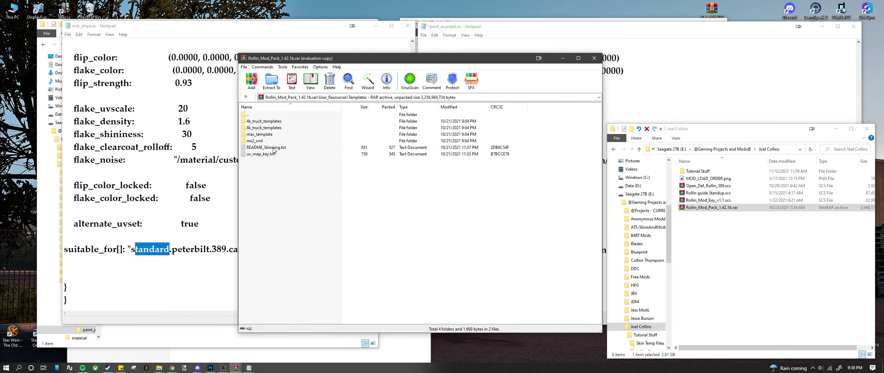
pyautogui.click(594, 58)
# - Duplicate the suitable_for[]: "example.peterbilt.389.cabin" line directly beneath itself in paint_example.sii, undoing the mistaken paste over it
pyautogui.click(494, 288)
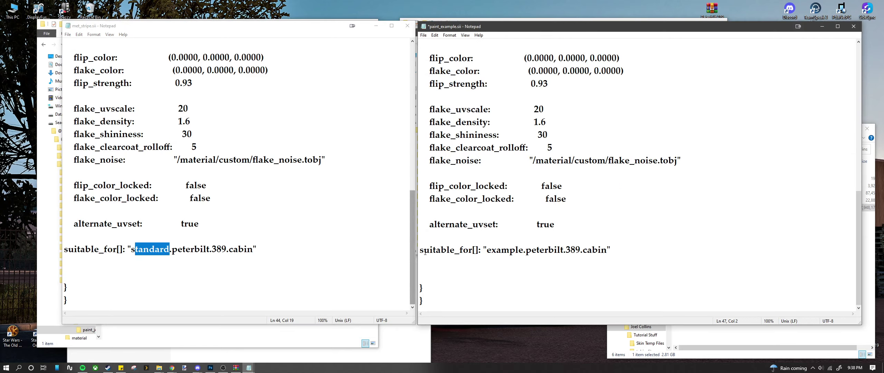
pyautogui.moveTo(421, 249); pyautogui.dragTo(594, 263)
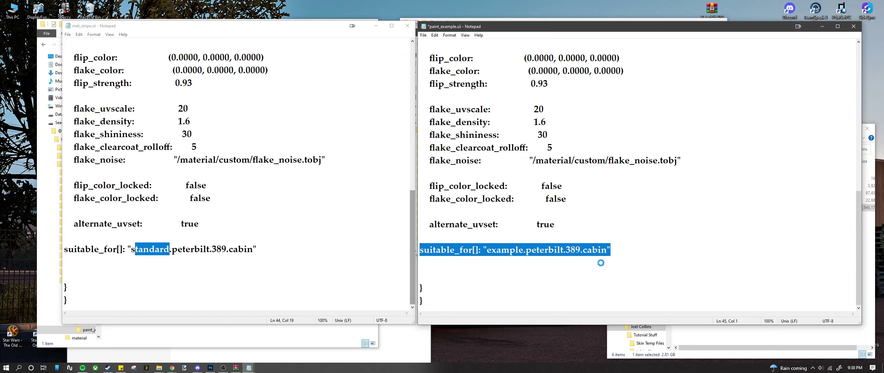
pyautogui.write('suitable_for[]: "standard.peterbilt.389.cabin"')
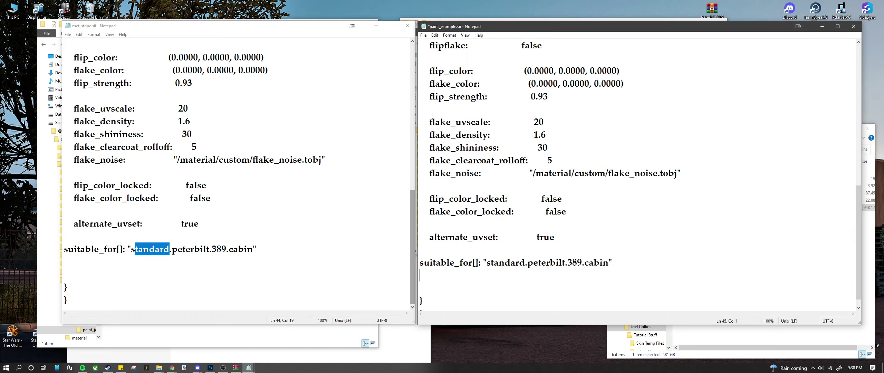
pyautogui.hotkey('ctrl', 'z')
pyautogui.hotkey('ctrl', 'c')
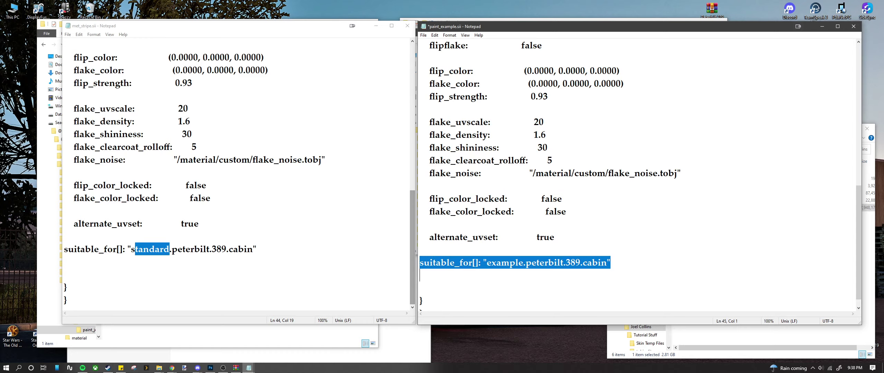
pyautogui.press('Down')
pyautogui.hotkey('ctrl', 'v')
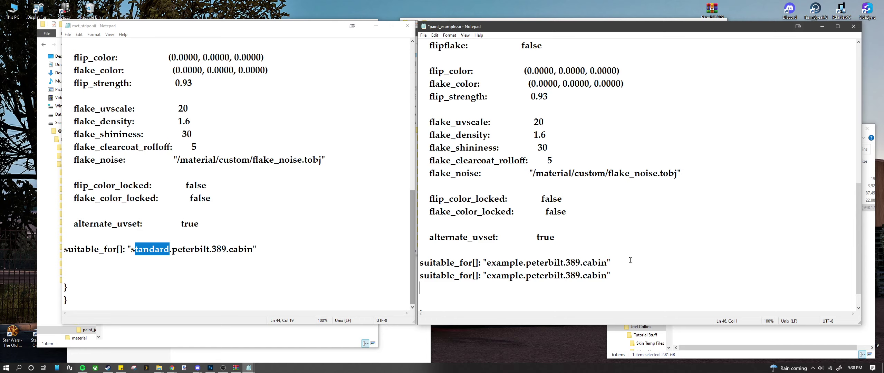
# - Delete the second suitable_for[] line and its leftover line break in paint_example.sii
pyautogui.scroll(-1, 584, 260)
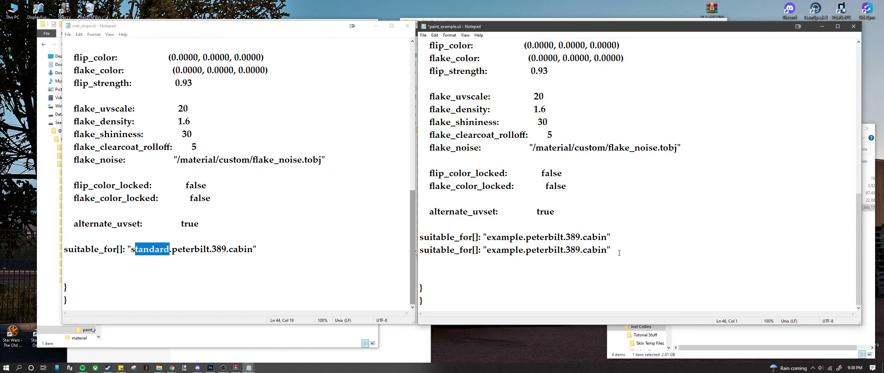
pyautogui.moveTo(619, 253); pyautogui.dragTo(429, 251)
pyautogui.rightClick(432, 248)
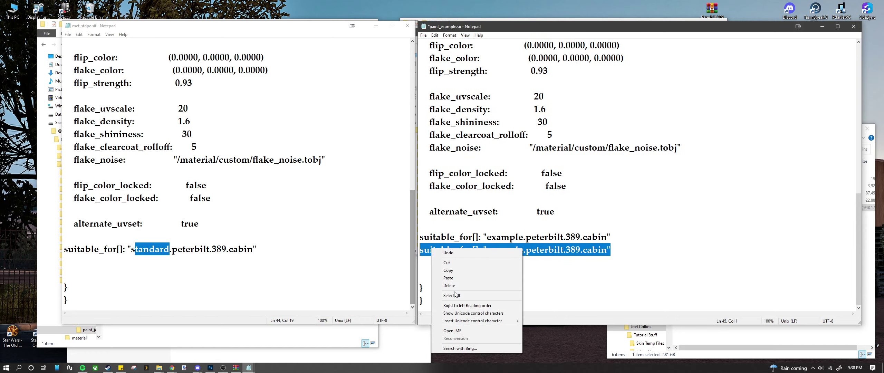
pyautogui.click(617, 256)
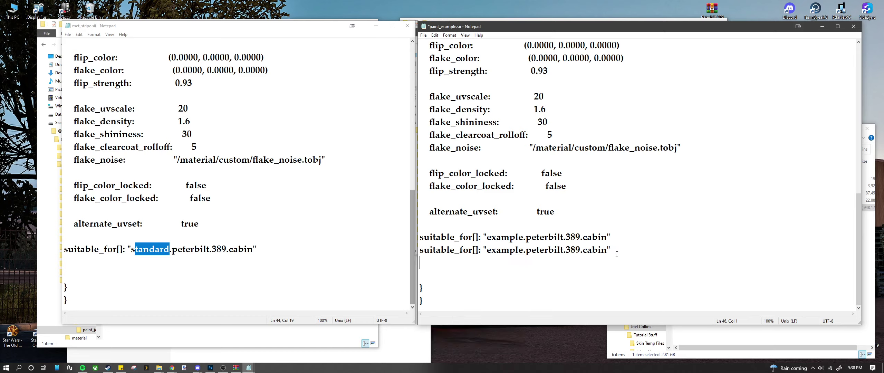
pyautogui.moveTo(617, 254); pyautogui.dragTo(423, 250)
pyautogui.press('BackSpace')
pyautogui.press('BackSpace')
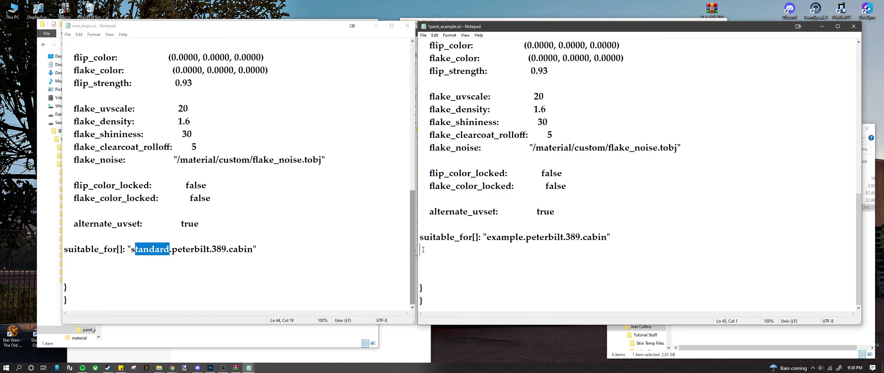
pyautogui.press('BackSpace')
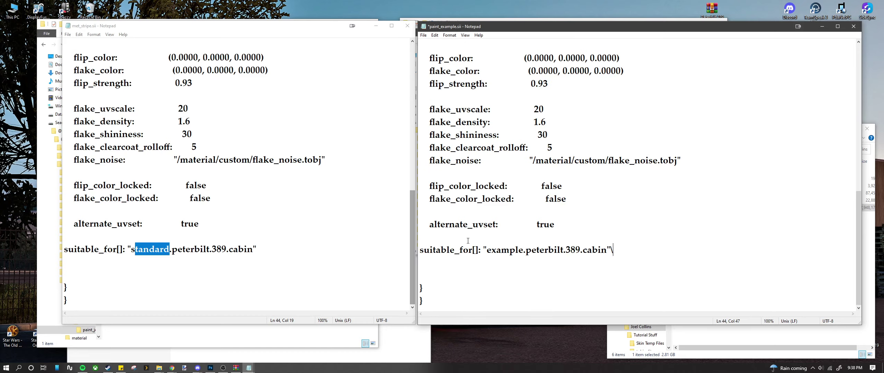
# - Save the edited paint_example.sii file and close it
pyautogui.scroll(5, 454, 190)
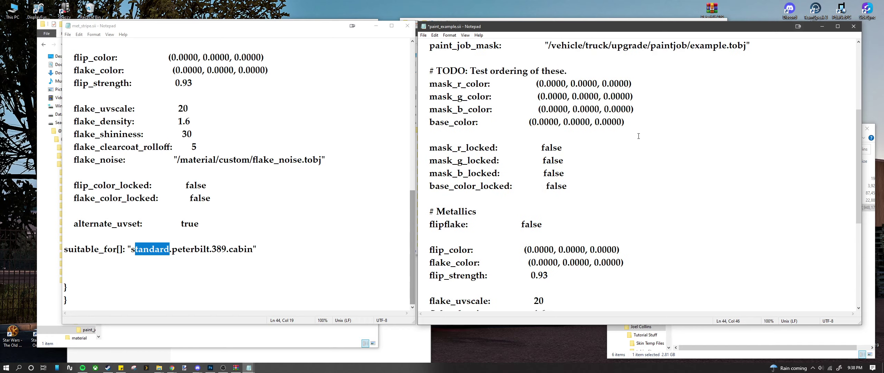
pyautogui.click(423, 34)
pyautogui.click(436, 66)
pyautogui.click(854, 26)
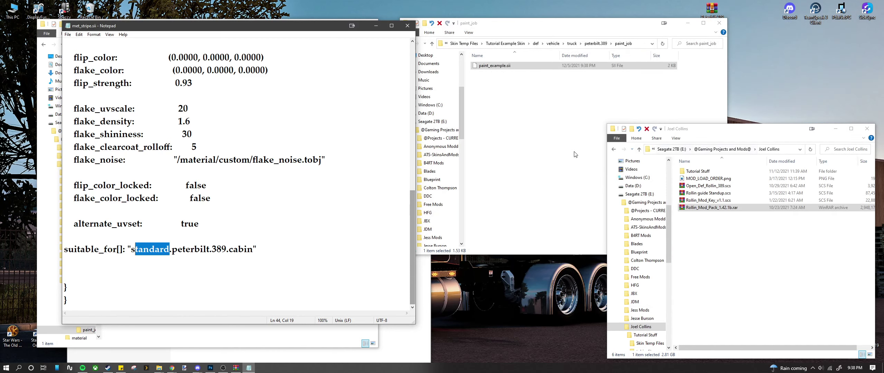
# - Reopen paint_example.sii in Notepad, highlight "example" in the accessory_paint_job_data and paint_job_mask lines for review, and close the file
pyautogui.rightClick(490, 67)
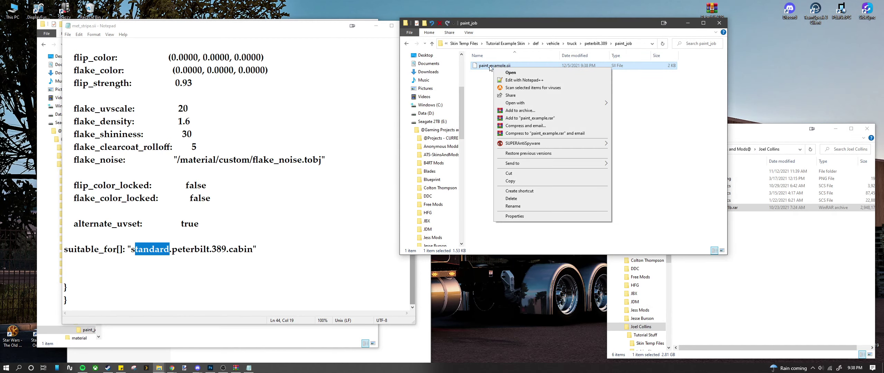
pyautogui.click(511, 72)
pyautogui.click(409, 119)
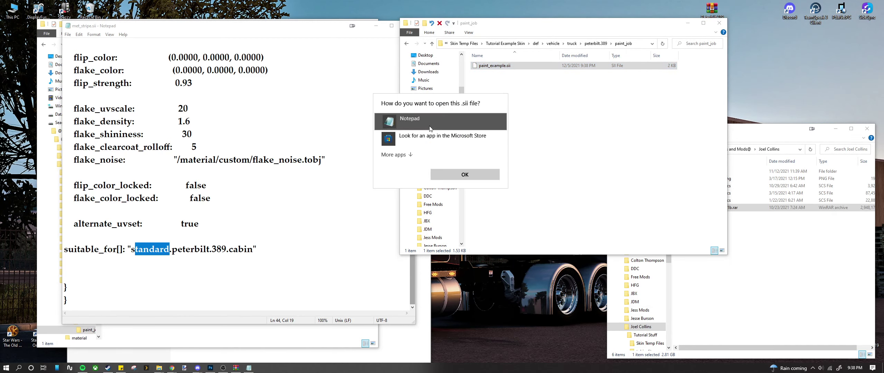
pyautogui.click(464, 174)
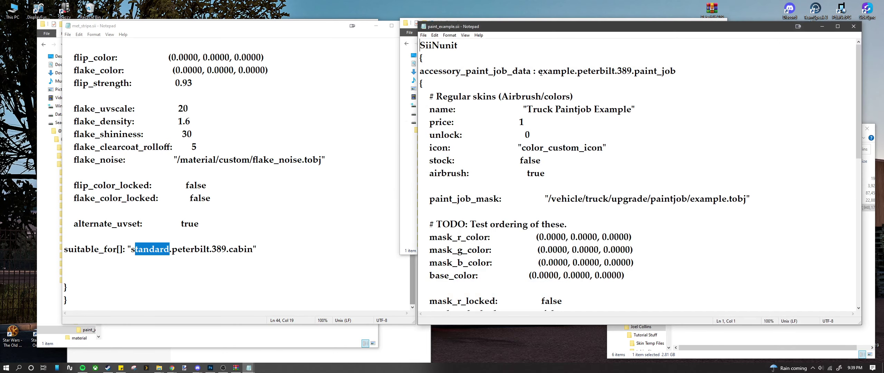
pyautogui.moveTo(541, 73); pyautogui.dragTo(574, 73)
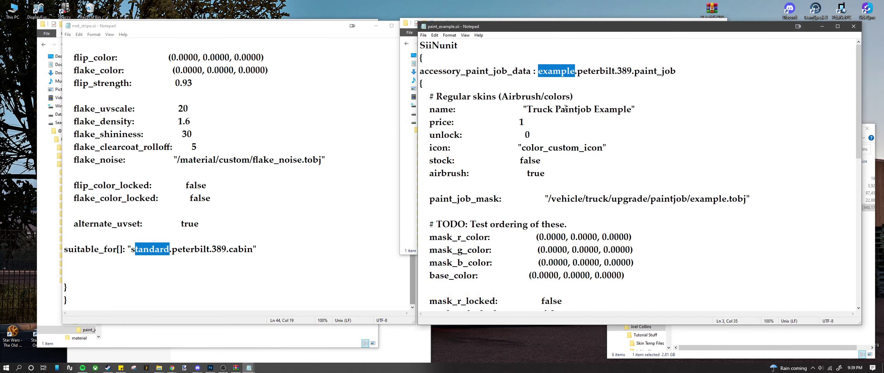
pyautogui.moveTo(690, 200); pyautogui.dragTo(727, 200)
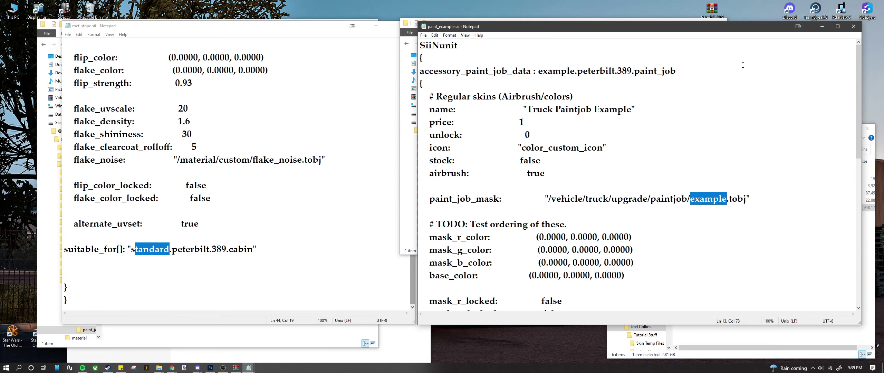
pyautogui.click(853, 26)
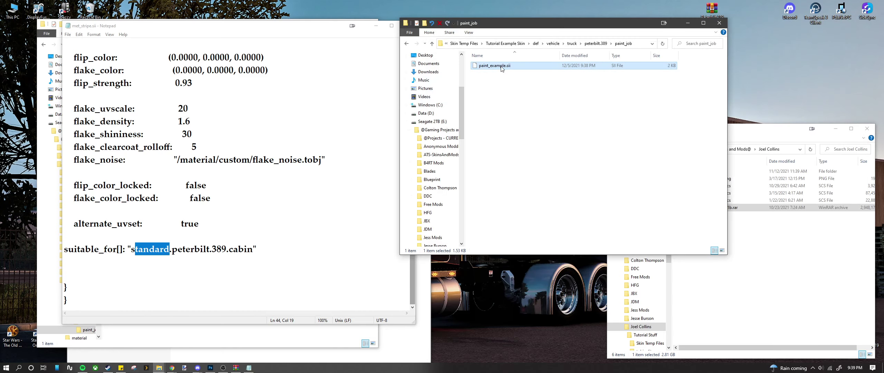
# - Close met_stripe.sii and go up from the paint_job folder to the Tutorial Example Skin root folder
pyautogui.click(376, 38)
pyautogui.click(408, 26)
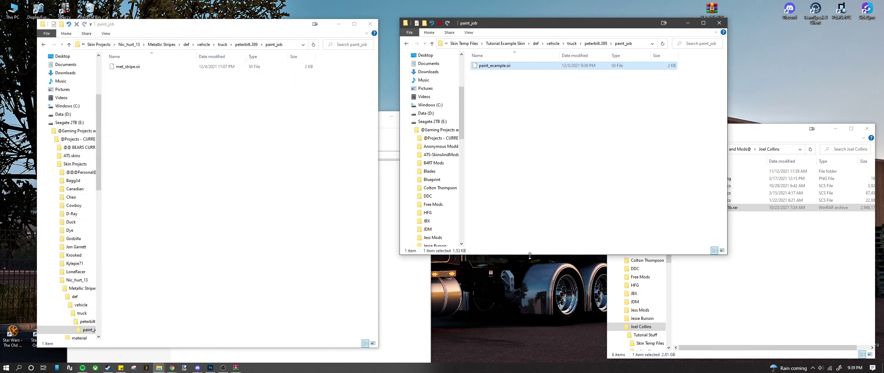
pyautogui.click(167, 110)
pyautogui.press('BackSpace')
pyautogui.click(511, 108)
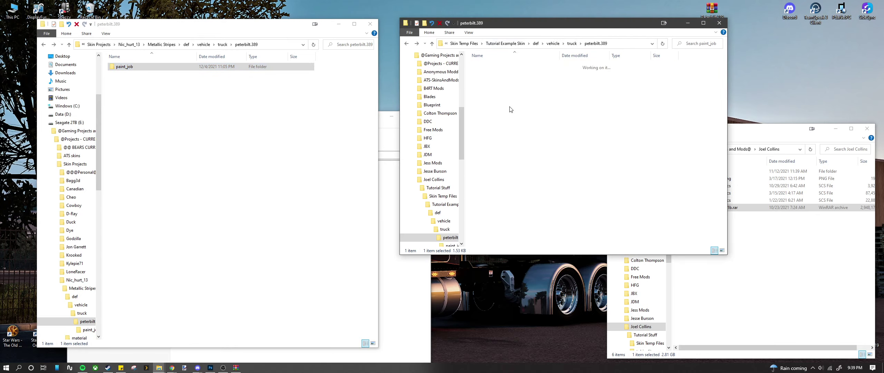
pyautogui.press('BackSpace')
pyautogui.press('BackSpace')
pyautogui.press('BackSpace')
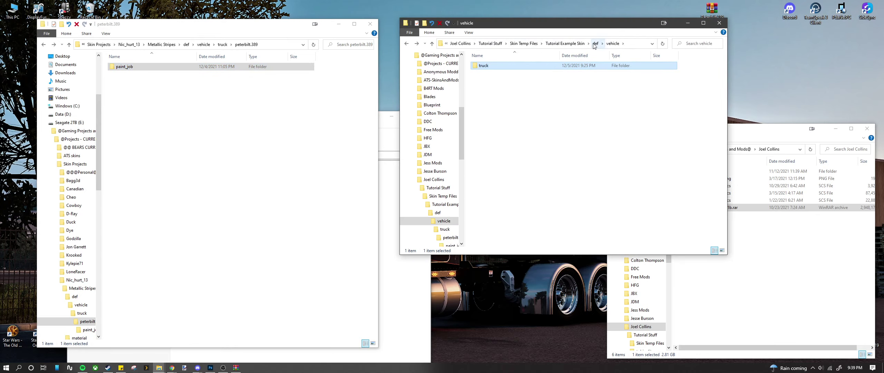
pyautogui.press('BackSpace')
pyautogui.click(569, 43)
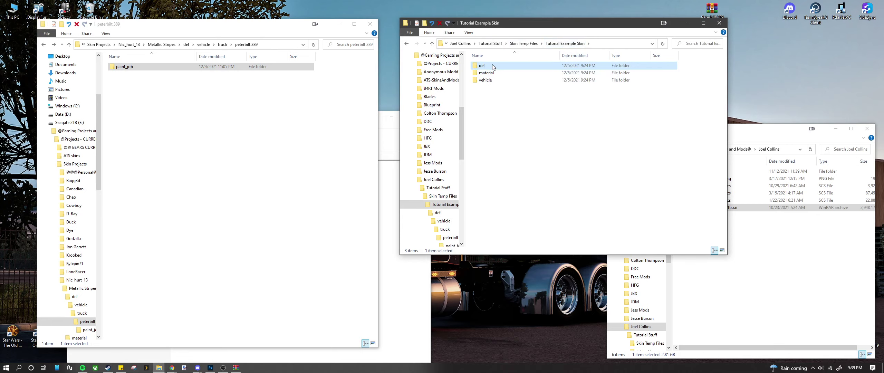
# - Select the def, material and vehicle folders of Tutorial Example Skin, and return the reference window to the Metallic Stripes folder for comparison
pyautogui.moveTo(485, 103); pyautogui.dragTo(488, 63)
pyautogui.click(174, 117)
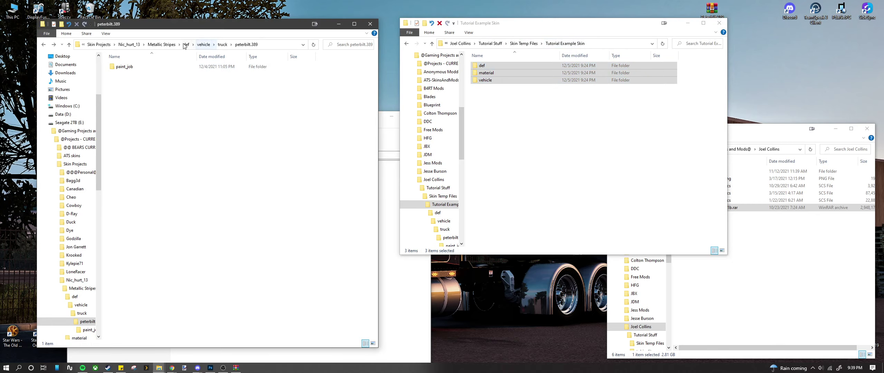
pyautogui.click(161, 44)
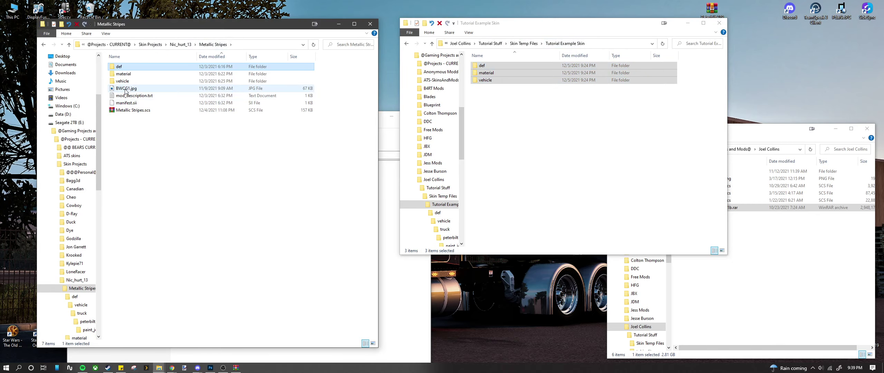
# - Open the material folder of both mods and create a folder named ui in the Tutorial Example Skin one
pyautogui.doubleClick(487, 73)
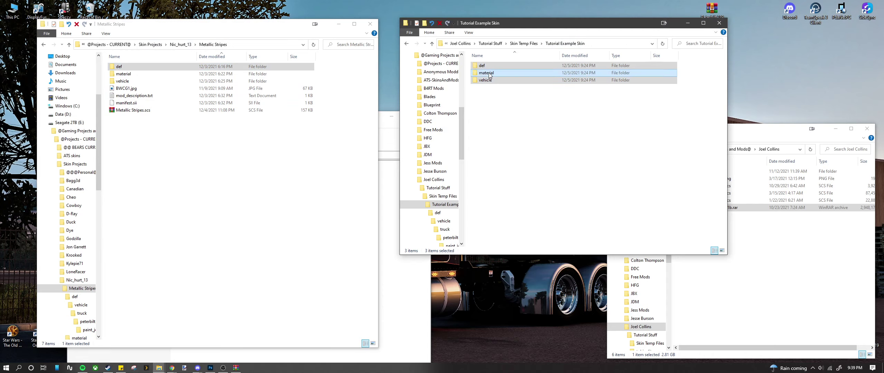
pyautogui.doubleClick(123, 73)
pyautogui.rightClick(501, 92)
pyautogui.moveTo(526, 176)
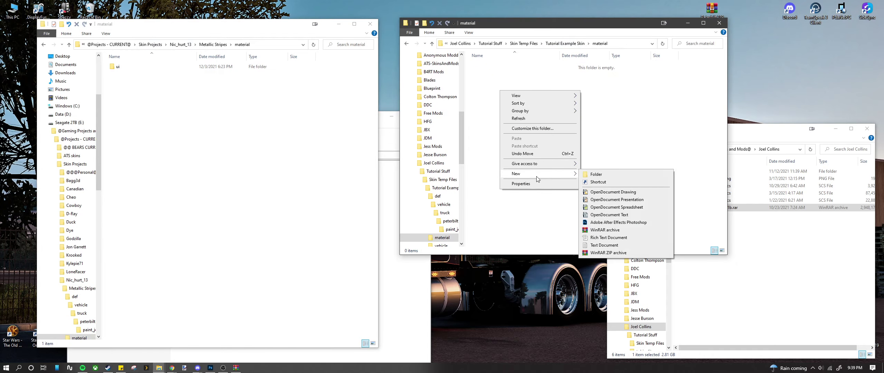
pyautogui.click(589, 174)
pyautogui.write('ui')
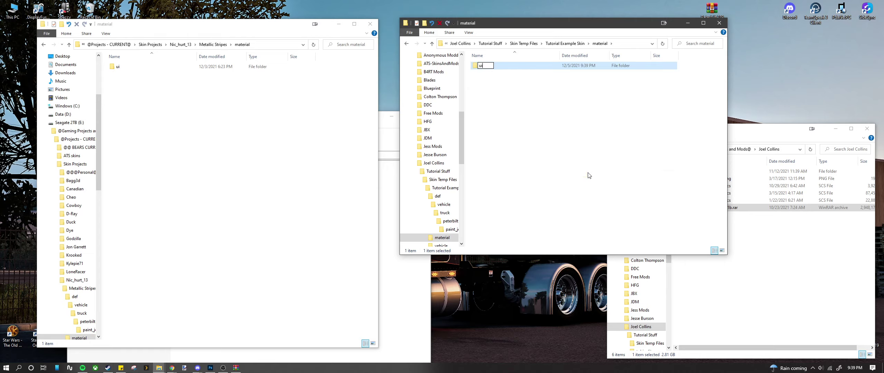
pyautogui.press('Return')
pyautogui.click(481, 72)
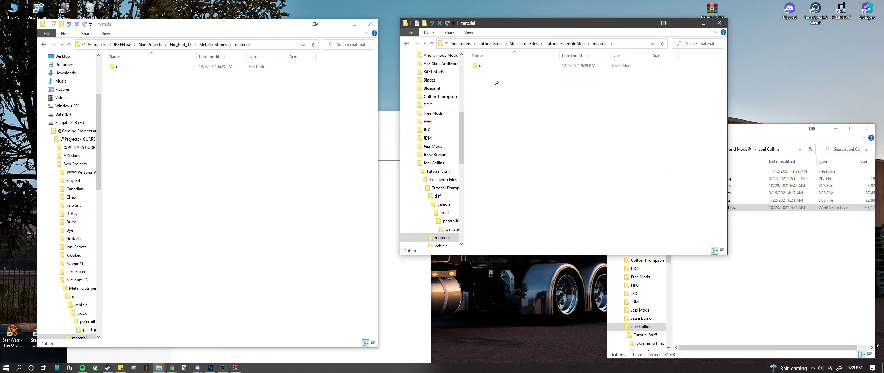
# - Open the ui folder of both mods and create a folder named "assecory" in the Tutorial Example Skin one
pyautogui.doubleClick(482, 66)
pyautogui.doubleClick(135, 67)
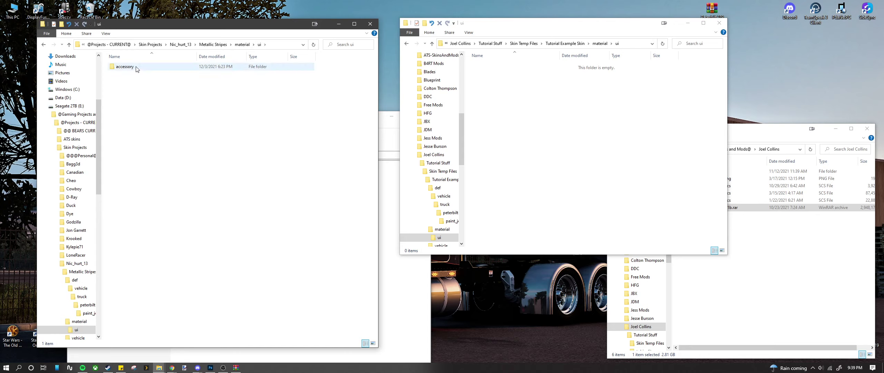
pyautogui.rightClick(514, 79)
pyautogui.moveTo(553, 161)
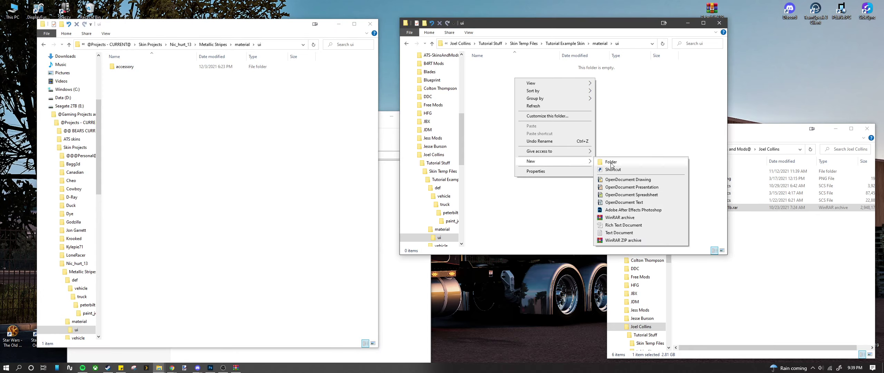
pyautogui.click(611, 164)
pyautogui.write('assecory')
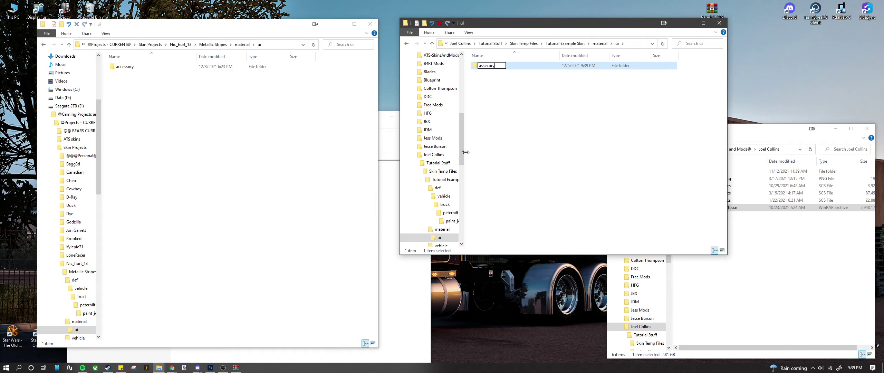
# - Name the new folder inside the Tutorial Example Skin's material\ui folder "accessory"
pyautogui.press('BackSpace')
pyautogui.press('BackSpace')
pyautogui.press('BackSpace')
pyautogui.press('BackSpace')
pyautogui.write('ccessory')
pyautogui.press('Return')
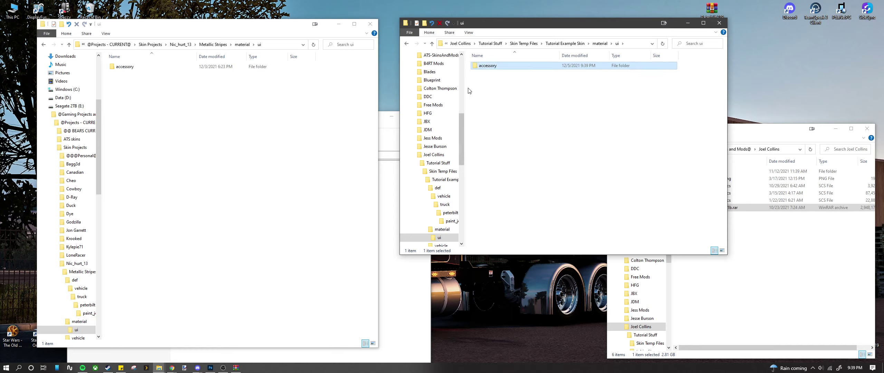
# - Open the accessory folders of both the Tutorial Example Skin and the Metallic Stripes project
pyautogui.doubleClick(487, 65)
pyautogui.doubleClick(125, 67)
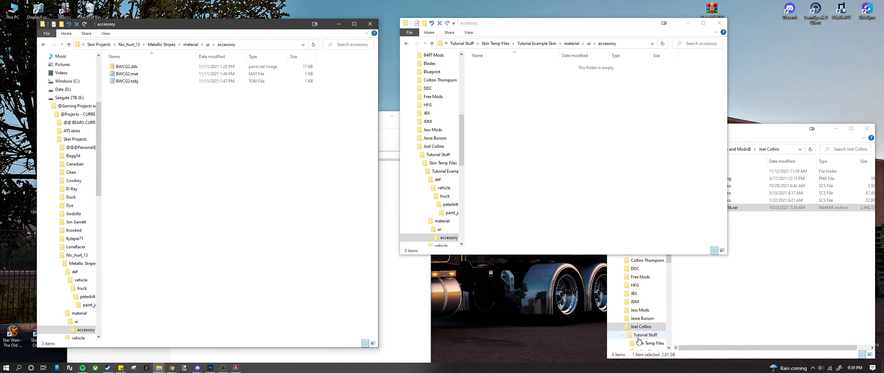
pyautogui.click(686, 282)
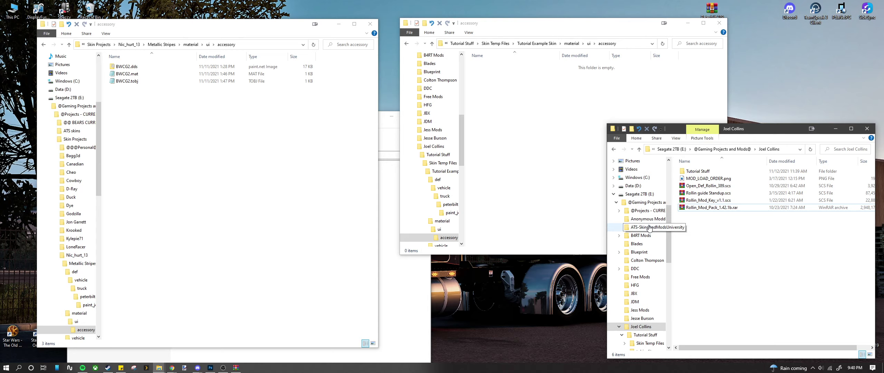
# - Copy BWCG2.dds, BWCG2.mat and BWCG2.tobj from the Metallic Stripes accessory folder into the Tutorial Example Skin's accessory folder
pyautogui.moveTo(153, 104); pyautogui.dragTo(142, 67)
pyautogui.click(180, 157)
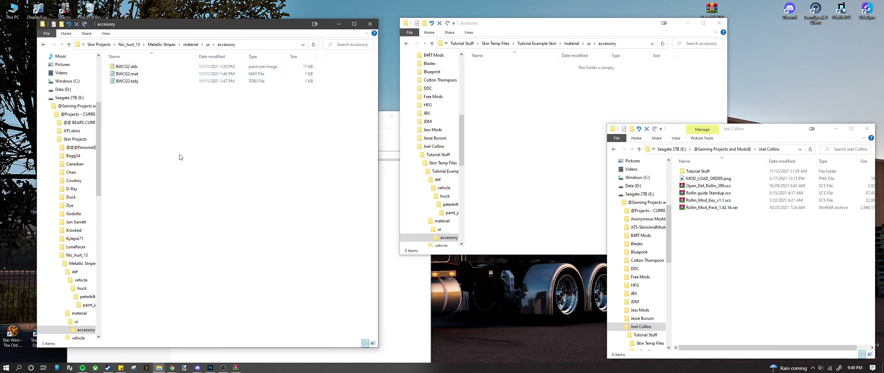
pyautogui.moveTo(135, 103); pyautogui.dragTo(132, 68)
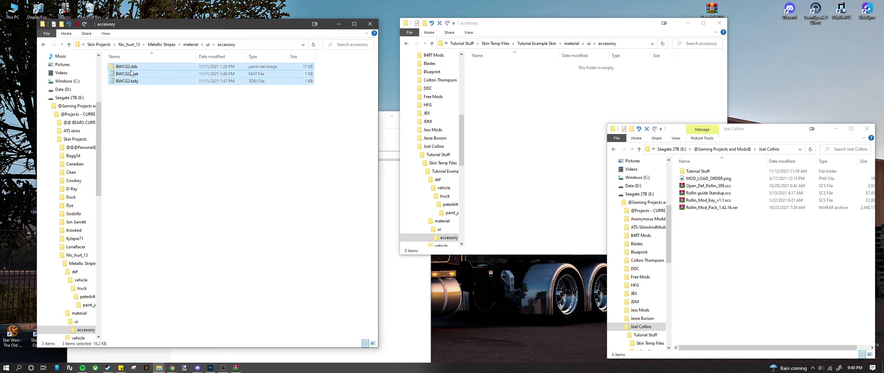
pyautogui.rightClick(132, 73)
pyautogui.click(157, 169)
pyautogui.click(464, 88)
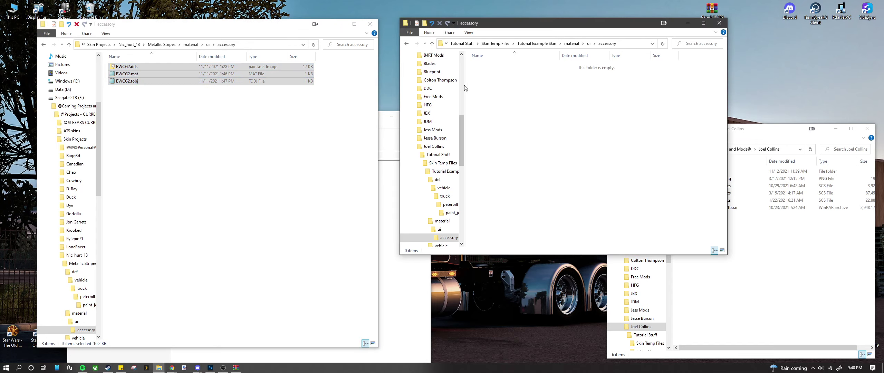
pyautogui.rightClick(484, 90)
pyautogui.click(506, 139)
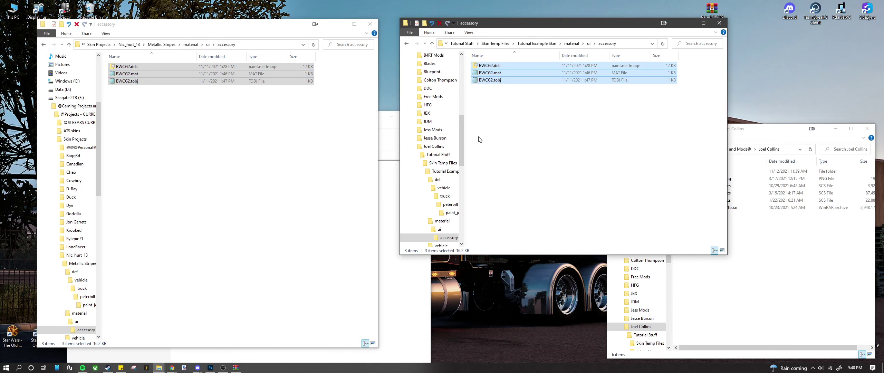
pyautogui.click(250, 122)
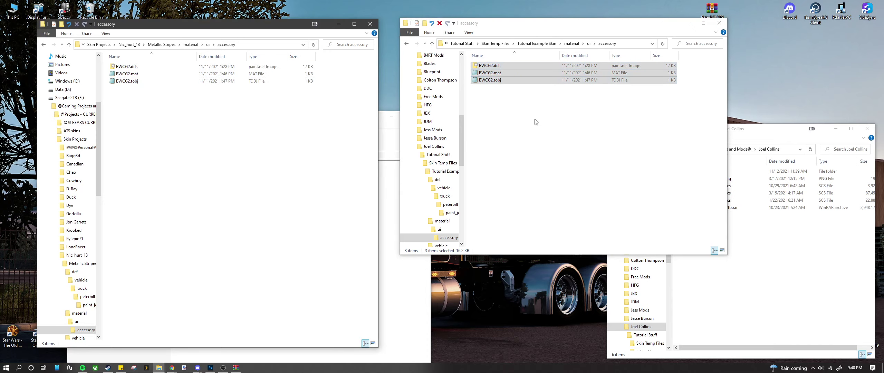
pyautogui.click(535, 121)
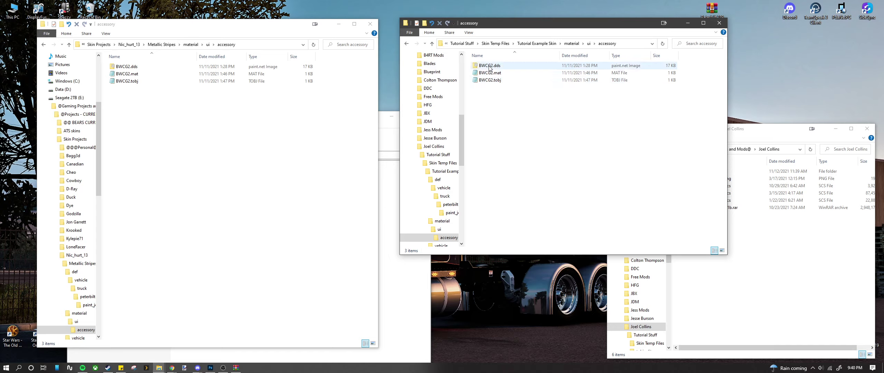
# - Browse to the Skin Temp Files folder inside Tutorial Stuff and select the example.mat template
pyautogui.click(762, 204)
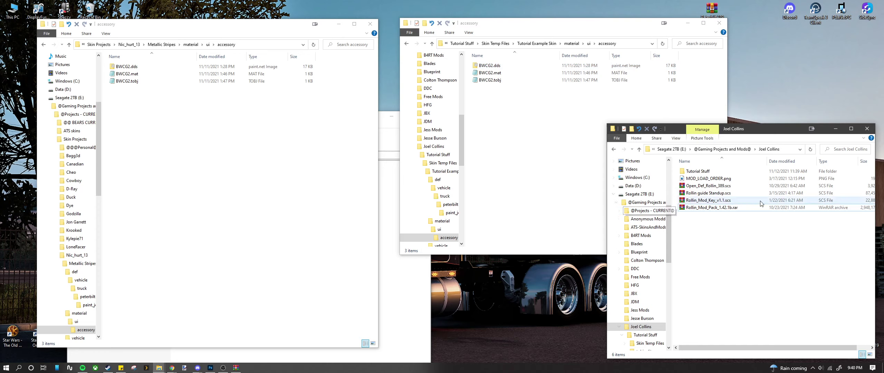
pyautogui.hotkey('alt', 'Up')
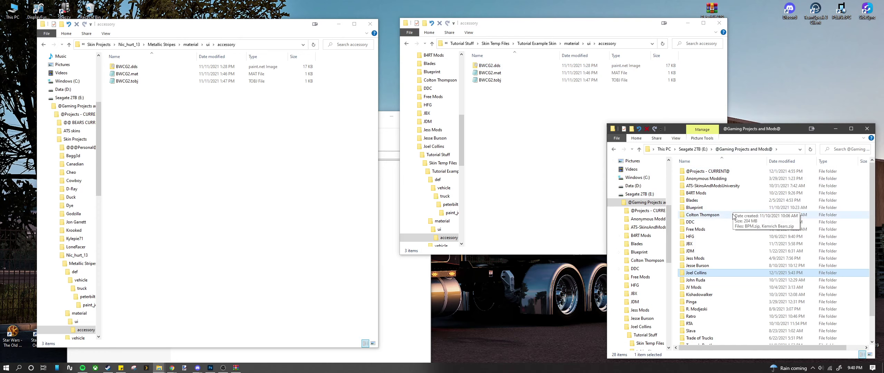
pyautogui.doubleClick(703, 274)
pyautogui.doubleClick(698, 179)
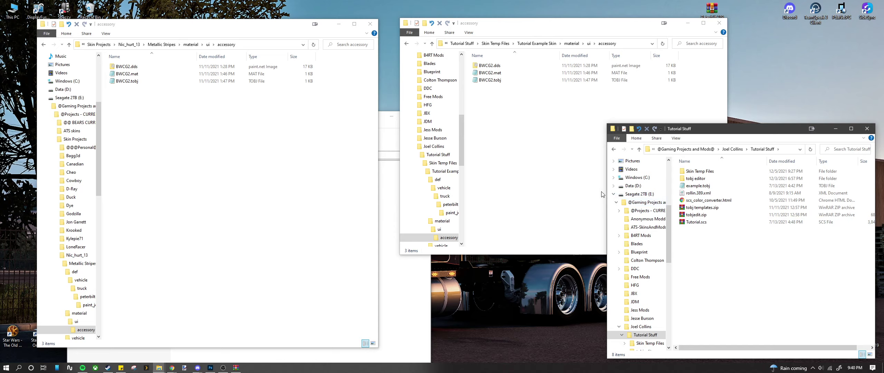
pyautogui.doubleClick(705, 172)
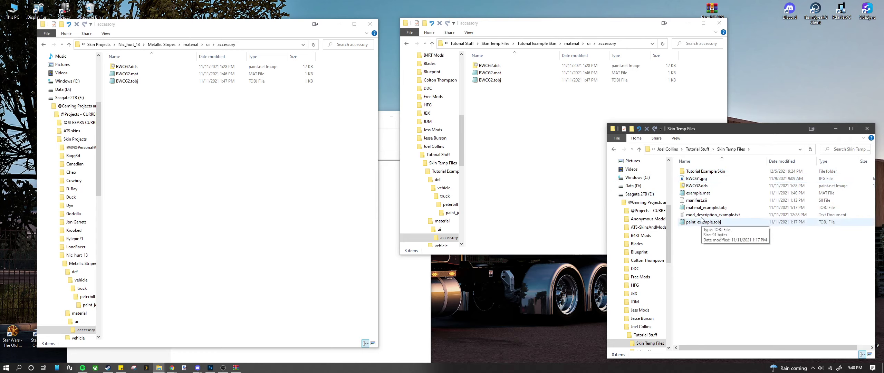
pyautogui.click(692, 195)
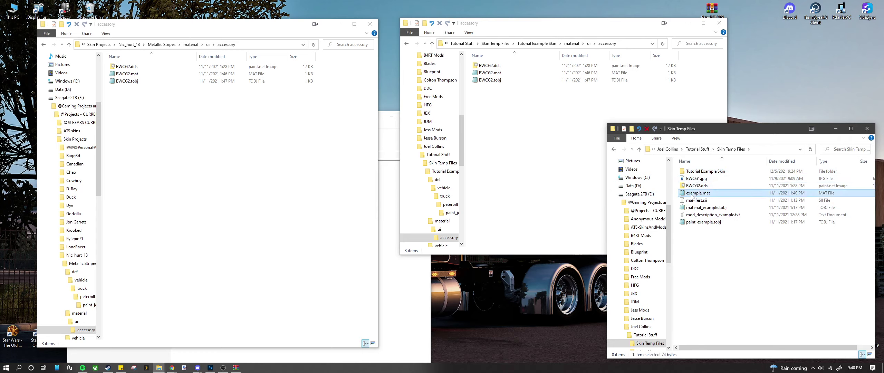
# - Open BWCG2.mat from the Tutorial Example Skin's accessory folder and highlight the file name in its texture line
pyautogui.click(490, 73)
pyautogui.hotkey('ctrl', 'a')
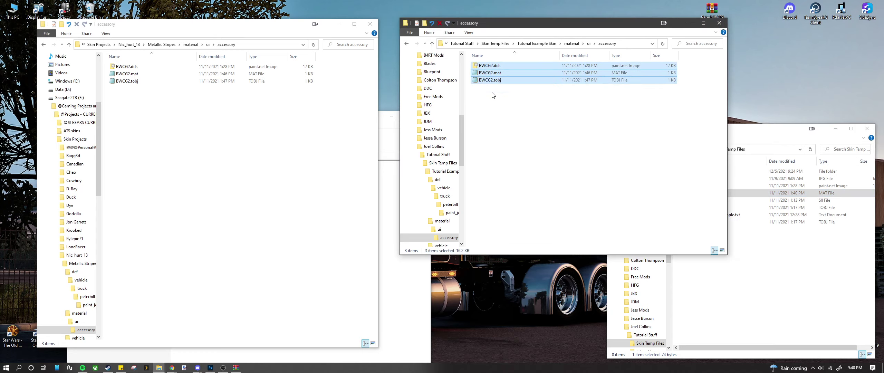
pyautogui.click(499, 117)
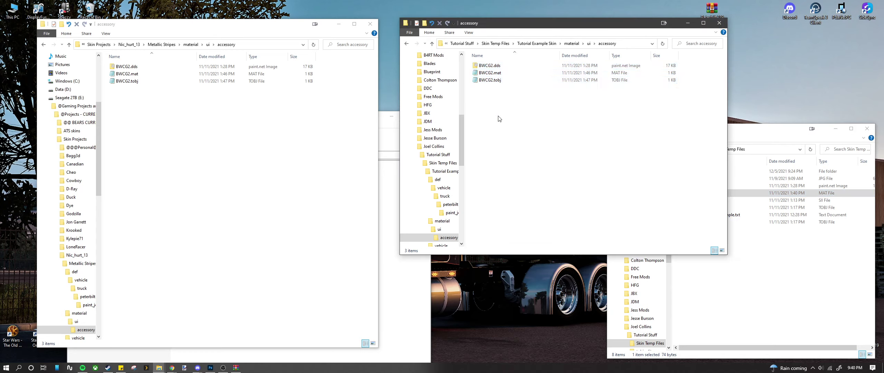
pyautogui.doubleClick(500, 73)
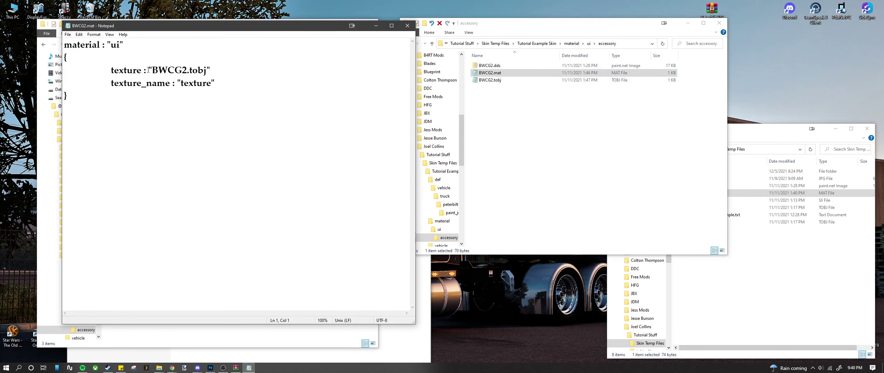
pyautogui.moveTo(244, 28); pyautogui.dragTo(259, 38)
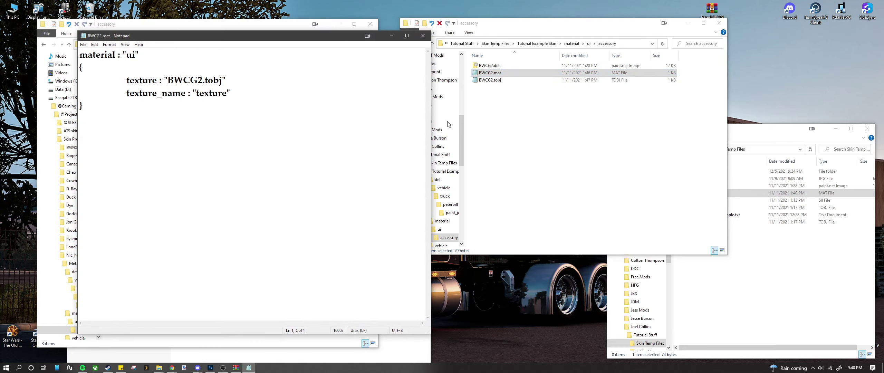
pyautogui.moveTo(170, 79); pyautogui.dragTo(223, 85)
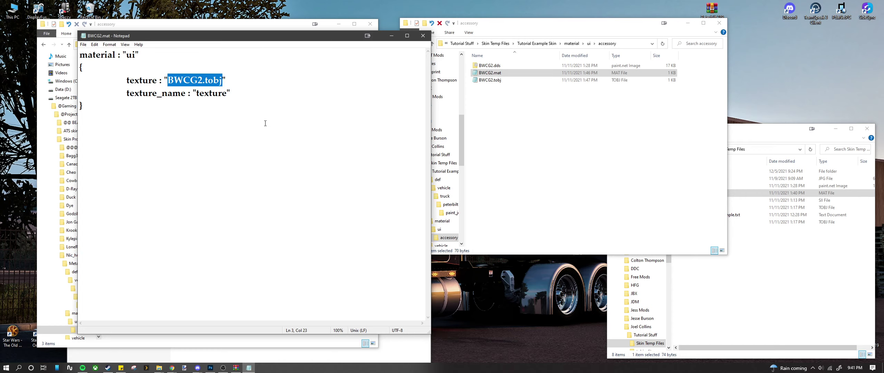
# - Open the example.mat template beside BWCG2.mat and highlight the icon_name placeholder in its texture line
pyautogui.click(527, 100)
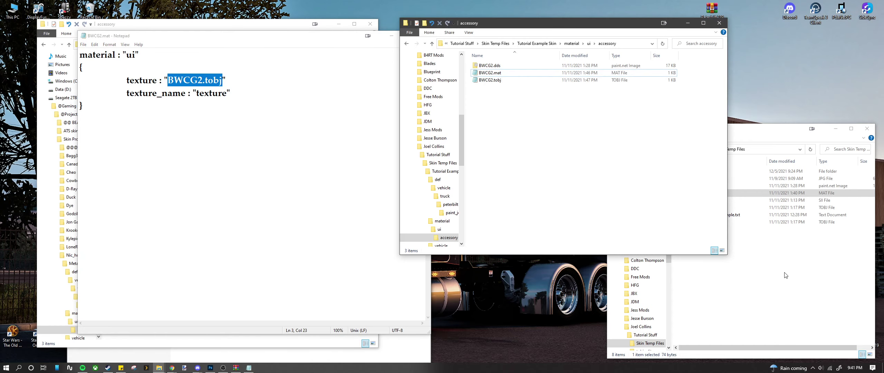
pyautogui.click(786, 276)
pyautogui.doubleClick(698, 193)
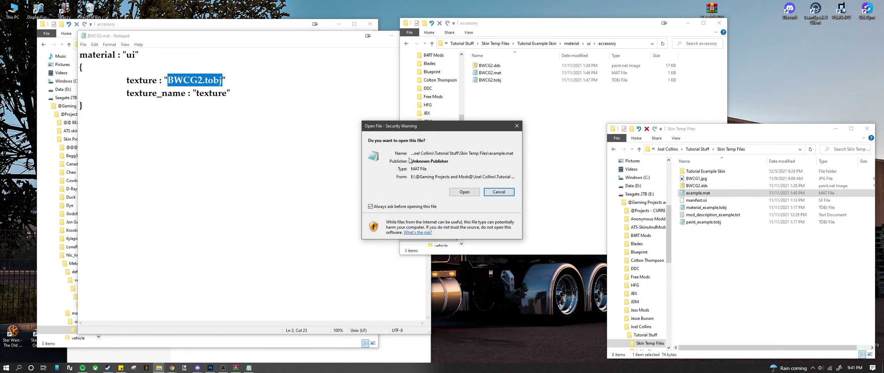
pyautogui.click(465, 193)
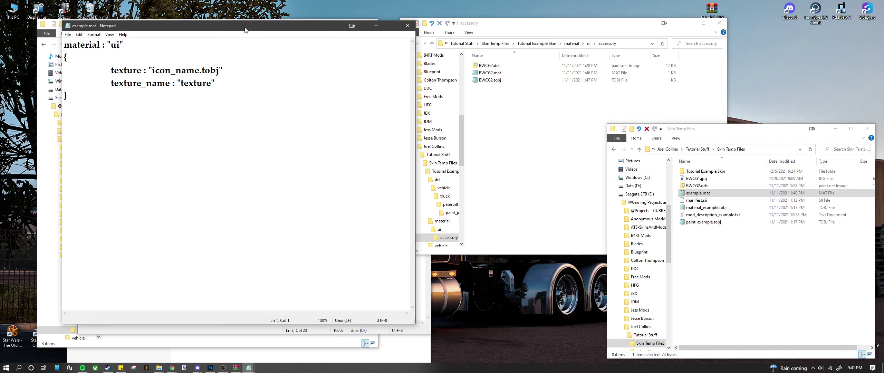
pyautogui.moveTo(245, 30); pyautogui.dragTo(547, 37)
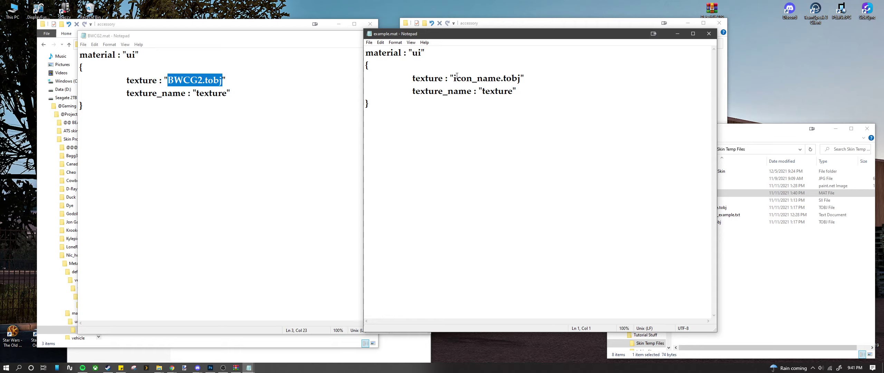
pyautogui.moveTo(454, 75); pyautogui.dragTo(493, 82)
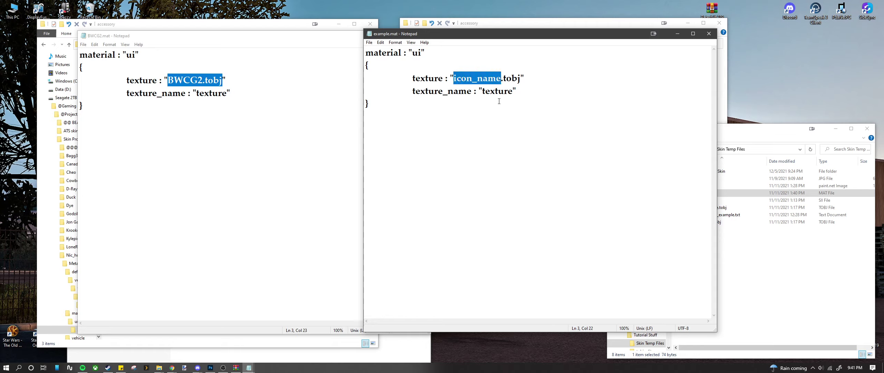
# - Highlight the icon name BWCG2 in the texture line of BWCG2.mat for comparison, and close both .mat files
pyautogui.click(171, 81)
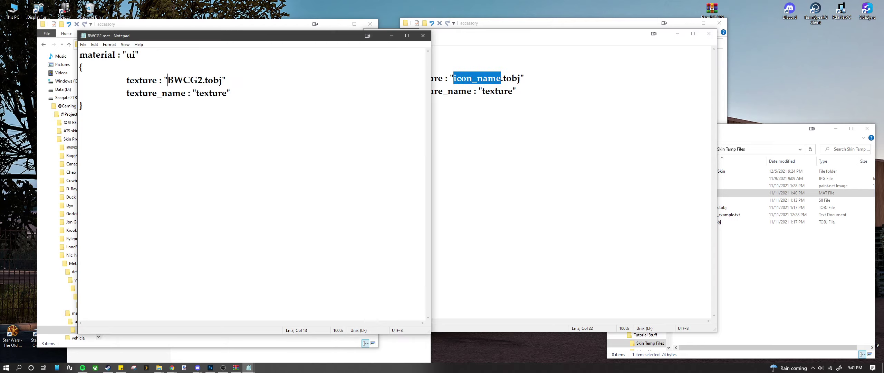
pyautogui.doubleClick(170, 80)
pyautogui.moveTo(202, 80); pyautogui.dragTo(167, 81)
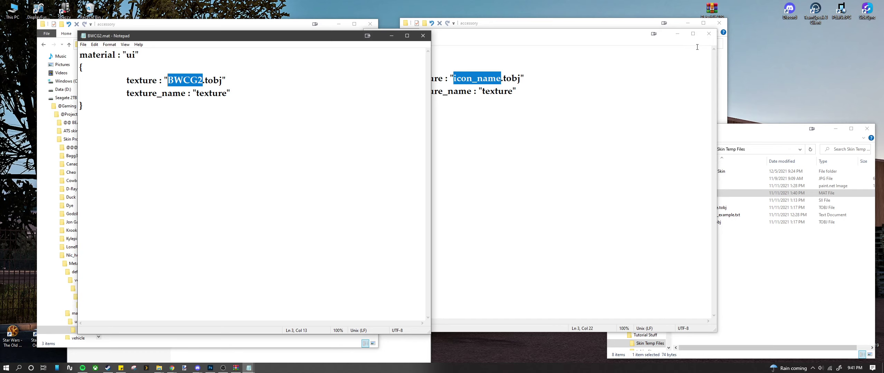
pyautogui.click(426, 38)
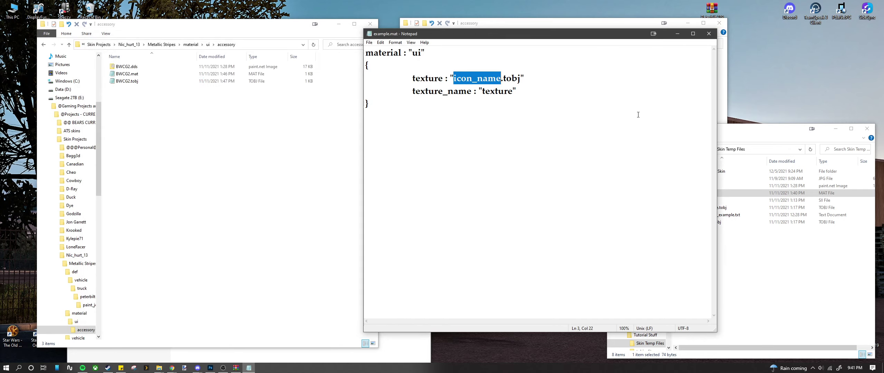
pyautogui.click(706, 37)
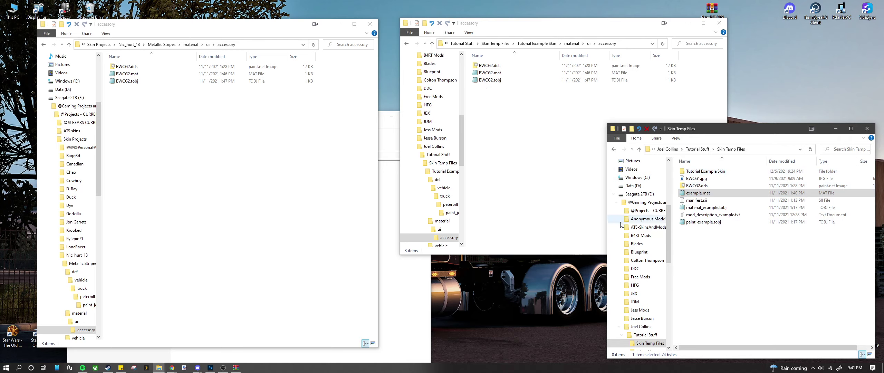
# - Open the copied BWCG2.tobj with tobjEdit.exe from the tobj editor folder in Tutorial Stuff
pyautogui.click(706, 172)
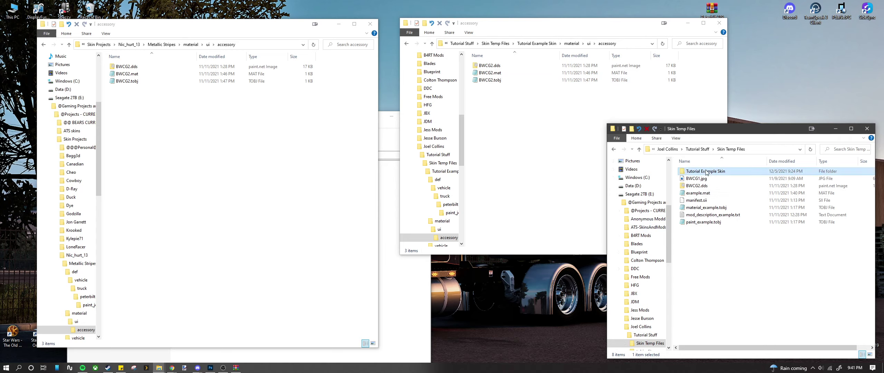
pyautogui.hotkey('alt', 'Up')
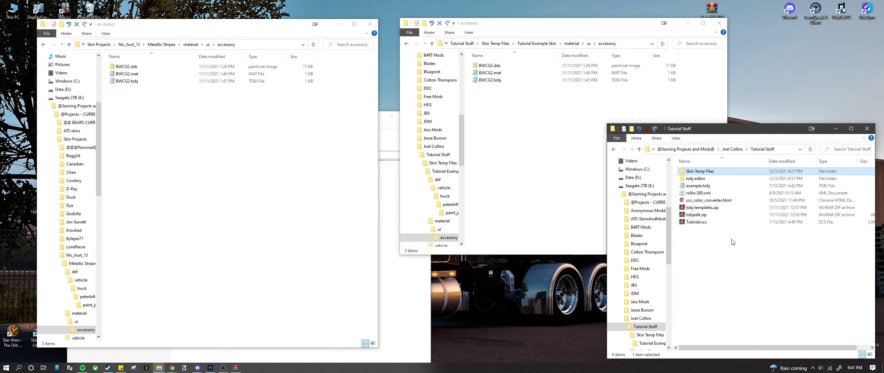
pyautogui.doubleClick(695, 179)
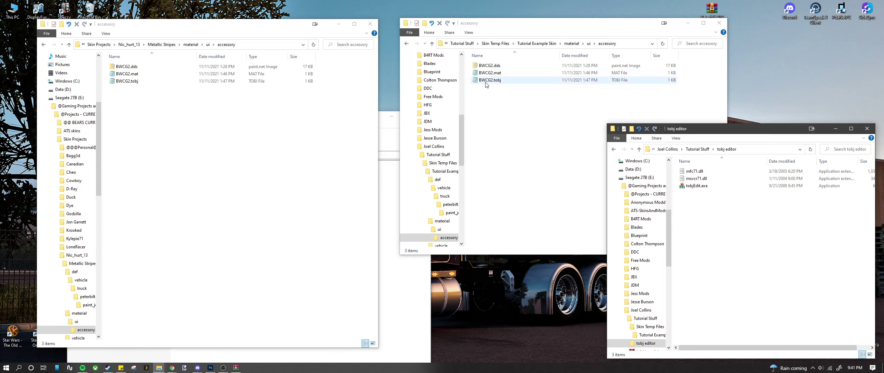
pyautogui.moveTo(487, 84); pyautogui.dragTo(703, 187)
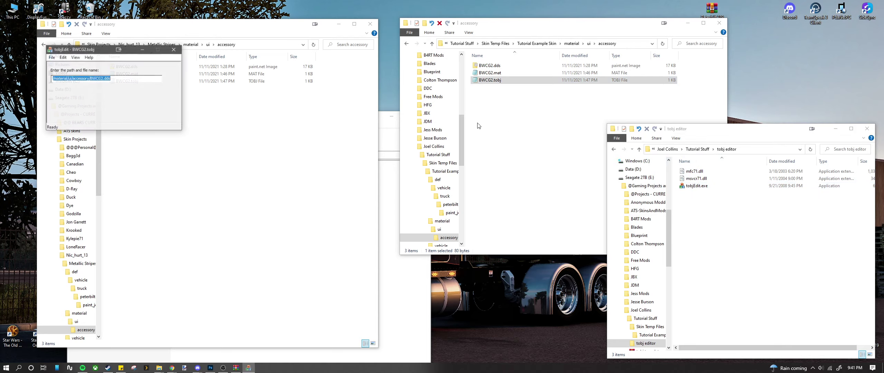
# - Examine the texture path and file name stored in BWCG2.tobj, and close tobjEdit without saving
pyautogui.moveTo(109, 50); pyautogui.dragTo(506, 105)
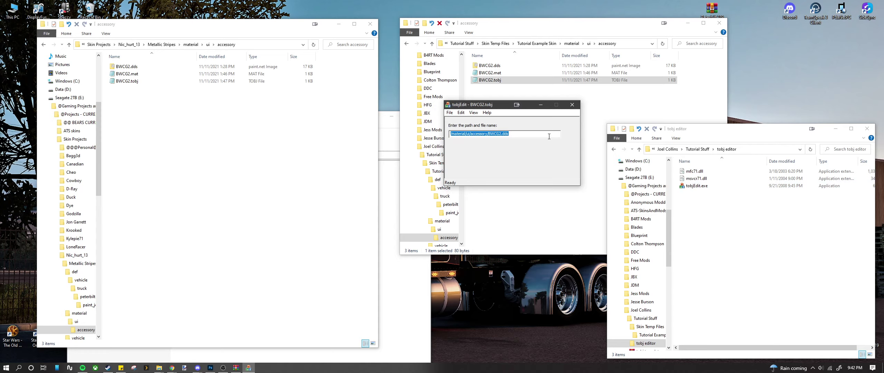
pyautogui.click(464, 135)
pyautogui.moveTo(490, 135); pyautogui.dragTo(500, 135)
pyautogui.click(450, 113)
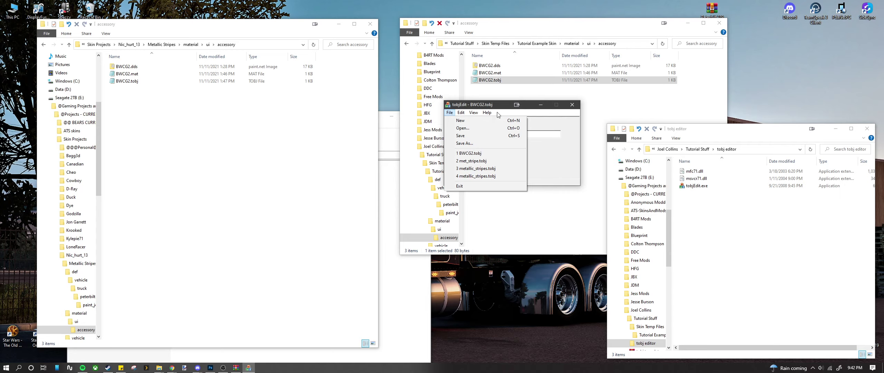
pyautogui.click(566, 137)
pyautogui.click(573, 104)
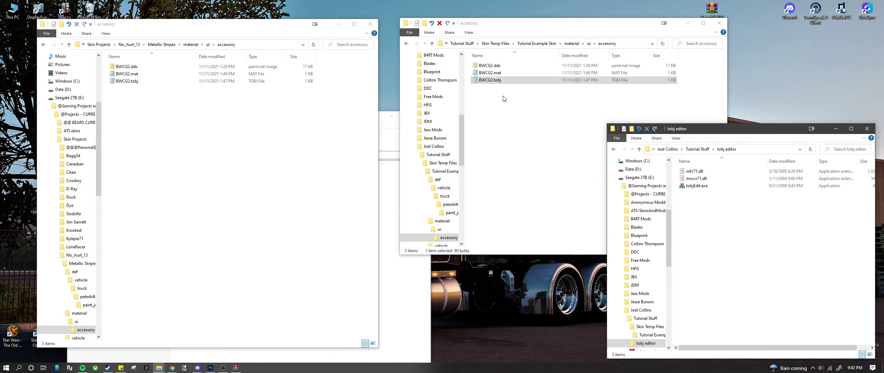
# - Open the copied BWCG2.tobj in Notepad, examine its raw texture path, and close it without changes
pyautogui.click(493, 81)
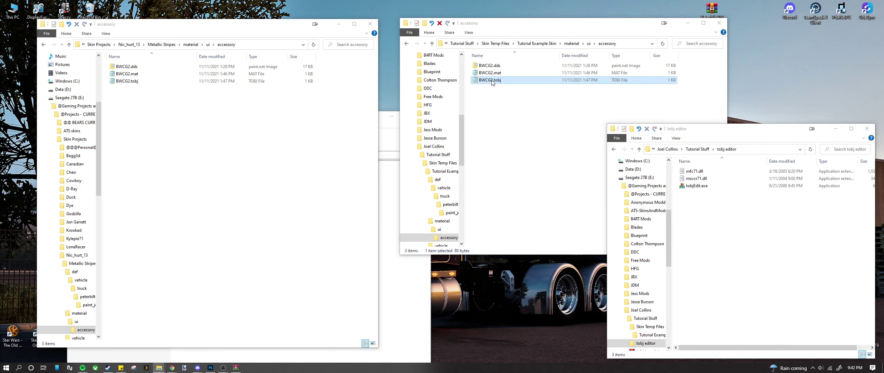
pyautogui.click(497, 81)
pyautogui.doubleClick(512, 79)
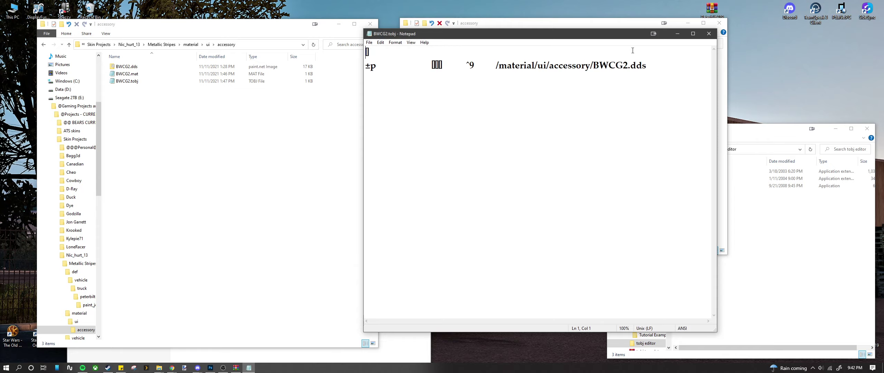
pyautogui.moveTo(630, 34); pyautogui.dragTo(607, 99)
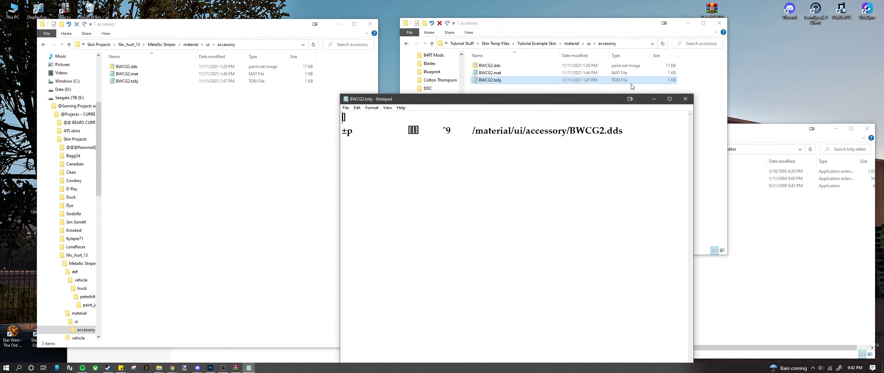
pyautogui.click(686, 99)
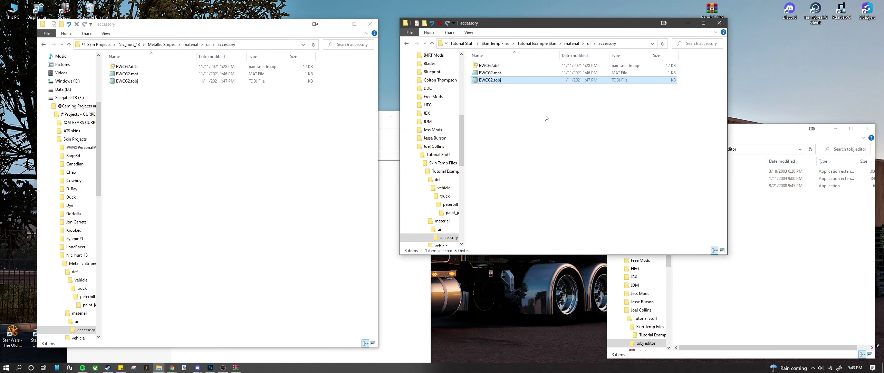
# - Open the vehicle folders of Tutorial Example Skin and Metallic Stripes, and create a folder named truck in Tutorial Example Skin's
pyautogui.click(539, 43)
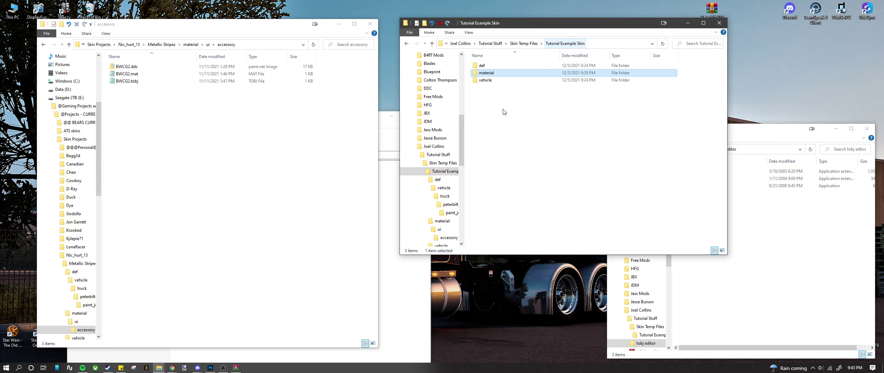
pyautogui.click(162, 44)
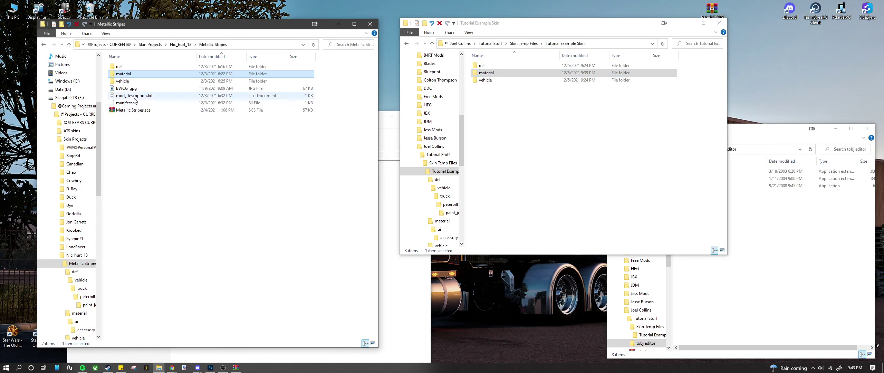
pyautogui.doubleClick(490, 83)
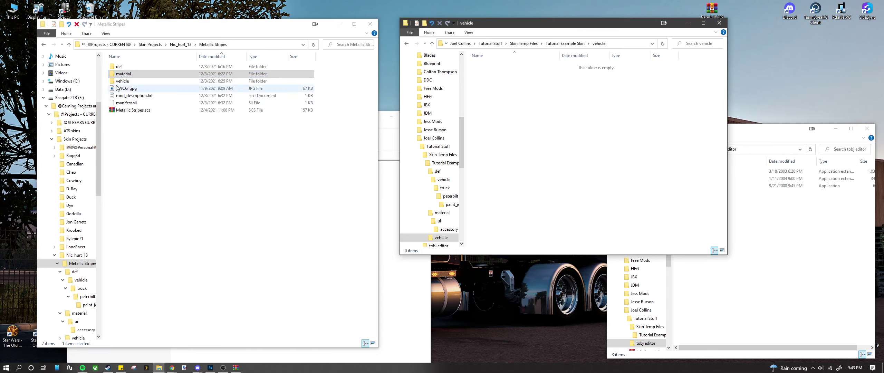
pyautogui.doubleClick(136, 82)
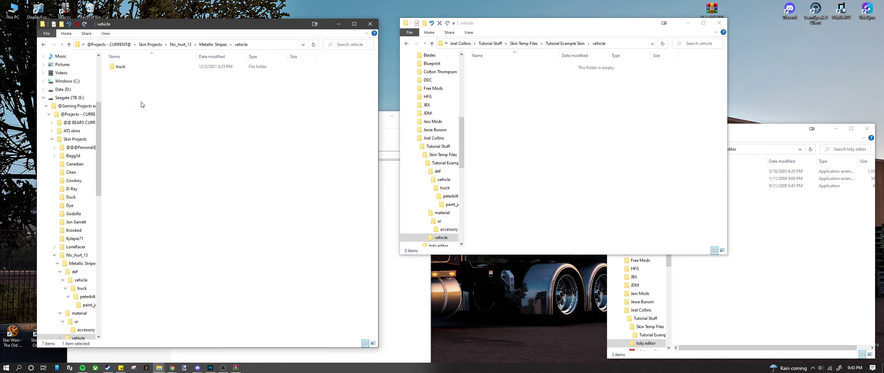
pyautogui.rightClick(485, 82)
pyautogui.moveTo(503, 164)
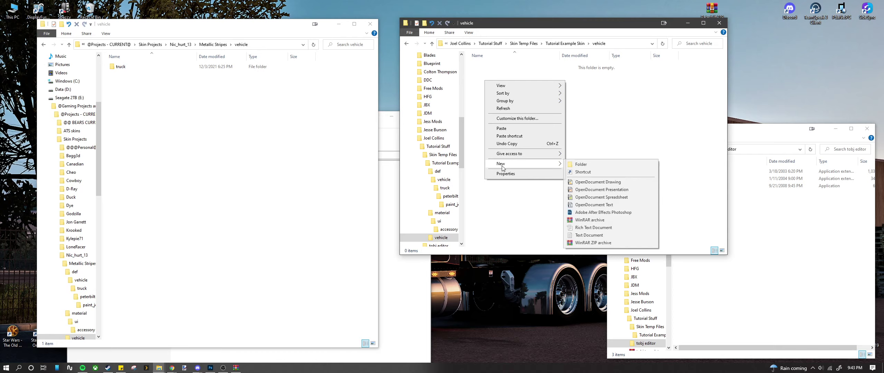
pyautogui.click(589, 165)
pyautogui.write('truck')
pyautogui.press('Return')
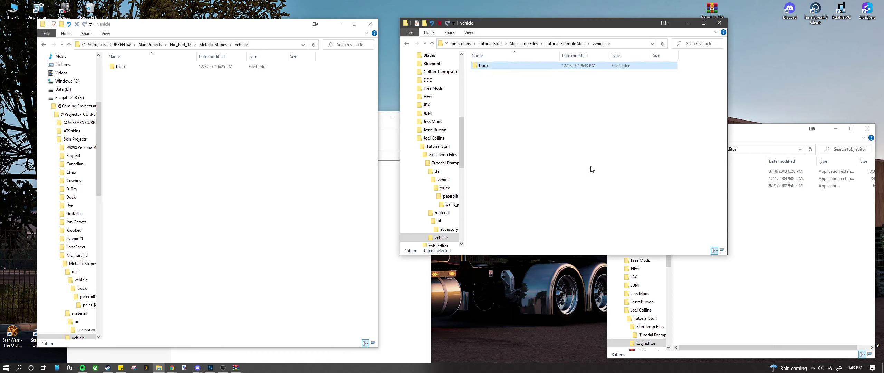
# - Create a folder named upgrade inside Tutorial Example Skin's vehicle/truck folder, with the Metallic Stripes truck folder open for reference
pyautogui.doubleClick(484, 66)
pyautogui.doubleClick(154, 67)
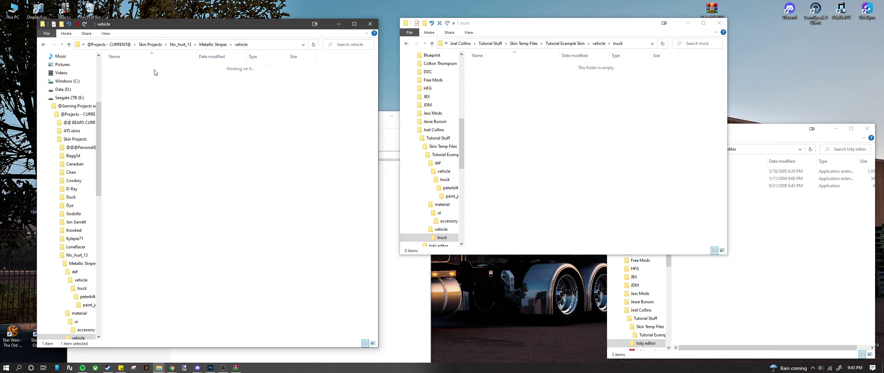
pyautogui.rightClick(476, 73)
pyautogui.moveTo(492, 156)
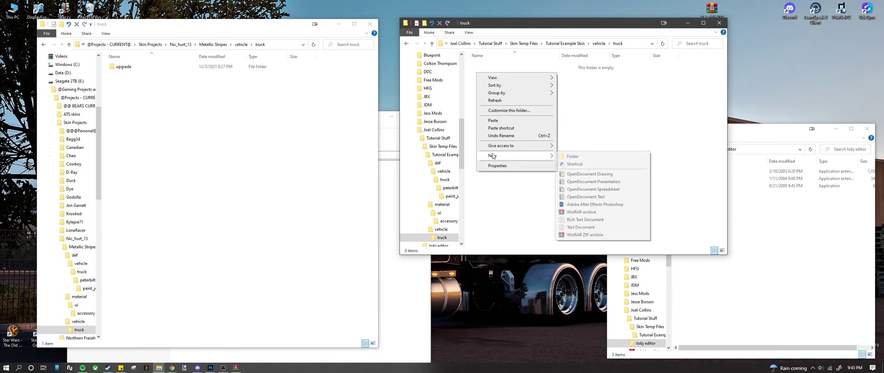
pyautogui.click(605, 159)
pyautogui.write('upgrade')
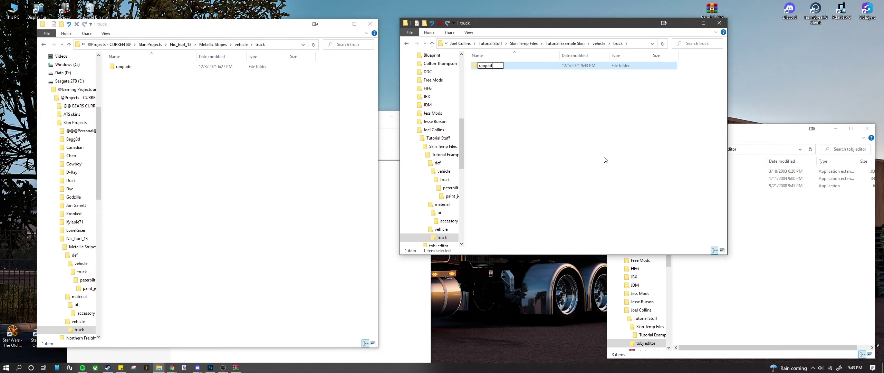
pyautogui.press('Return')
# - Create a folder named paintjob inside Tutorial Example Skin's vehicle/truck/upgrade folder, following the Metallic Stripes structure
pyautogui.doubleClick(187, 66)
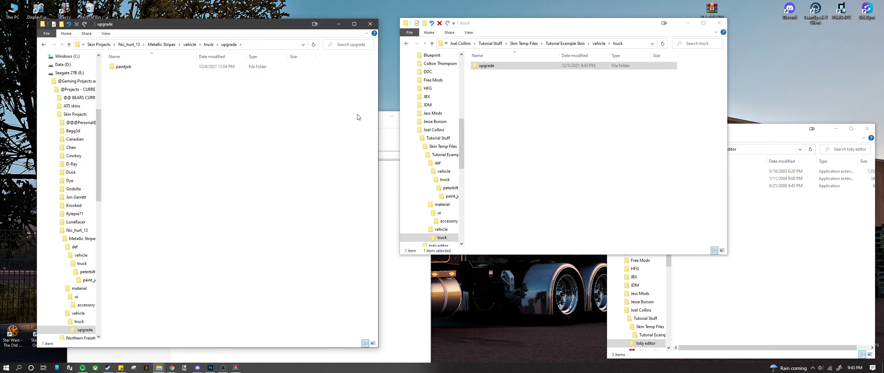
pyautogui.doubleClick(511, 66)
pyautogui.rightClick(493, 86)
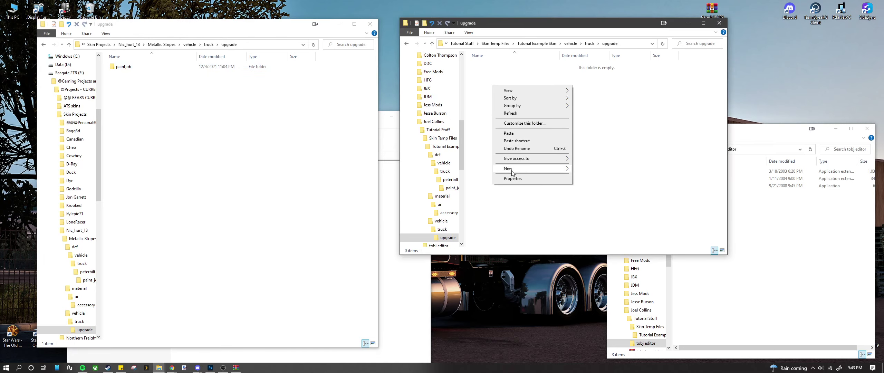
pyautogui.moveTo(513, 170)
pyautogui.click(587, 170)
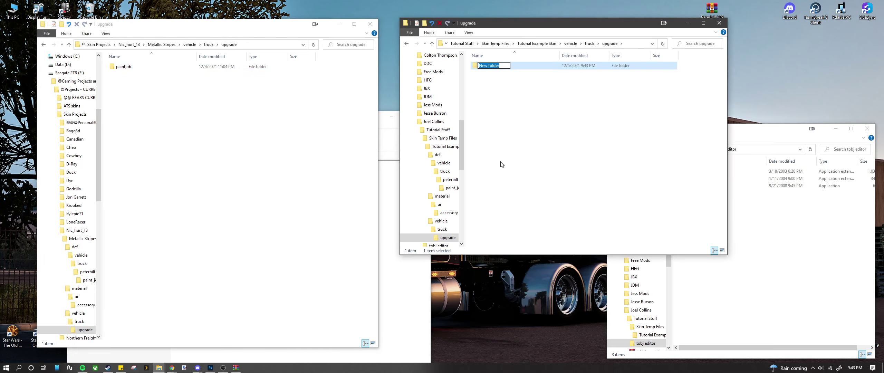
pyautogui.write('paintjob')
pyautogui.press('Return')
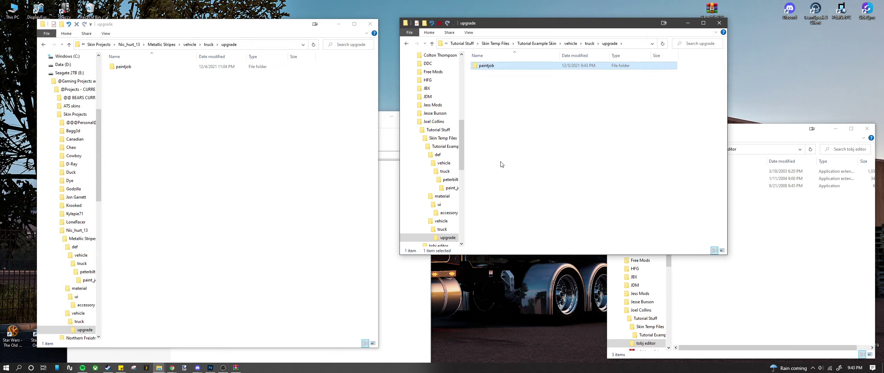
# - Open the paintjob folder of both skins, and view the Metallic Stripes met_stripe.dds in paint.net before closing it
pyautogui.doubleClick(478, 66)
pyautogui.doubleClick(124, 67)
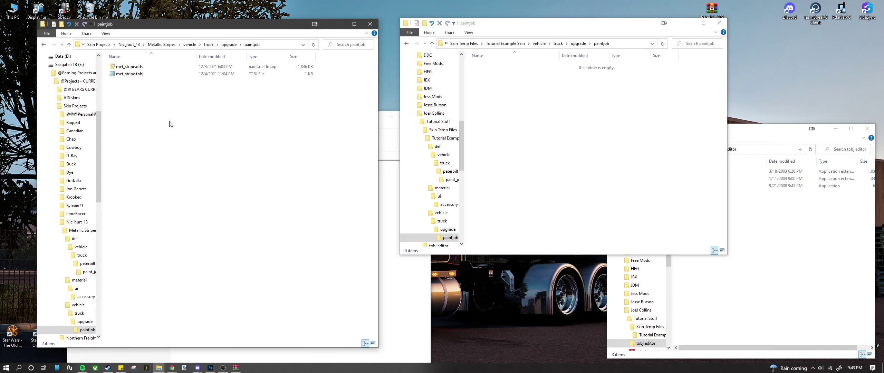
pyautogui.moveTo(551, 24); pyautogui.dragTo(531, 22)
pyautogui.click(754, 279)
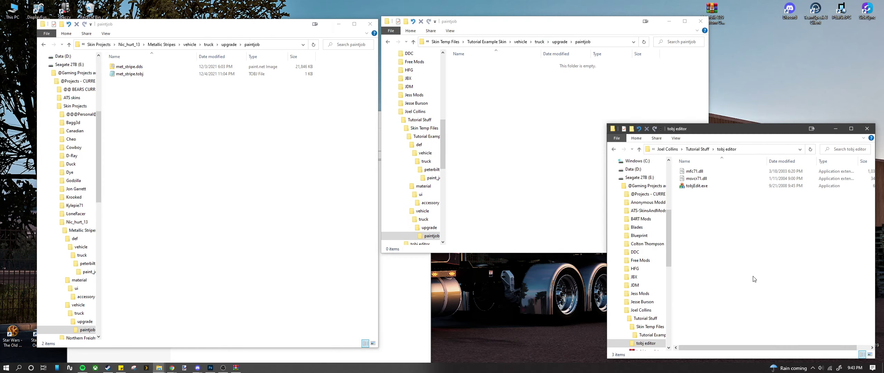
pyautogui.hotkey('alt', 'Left')
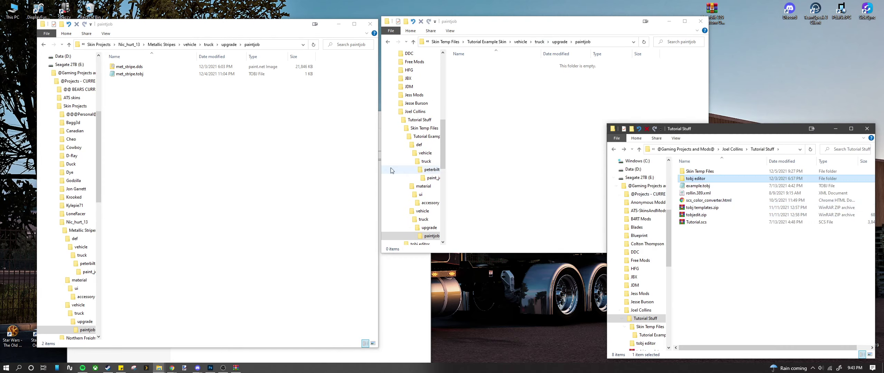
pyautogui.click(129, 67)
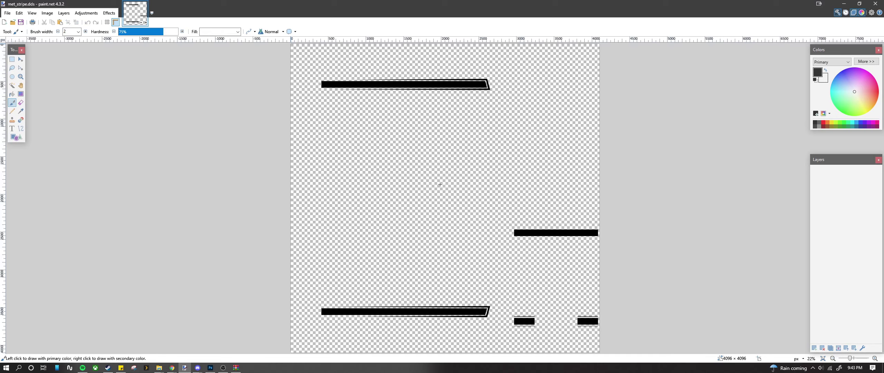
pyautogui.click(876, 4)
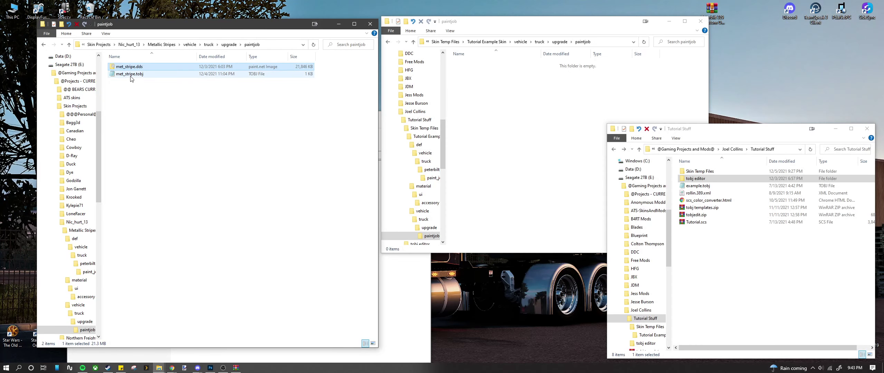
# - Copy paint_example.tobj from Skin Temp Files into Tutorial Example Skin's paintjob folder
pyautogui.doubleClick(701, 171)
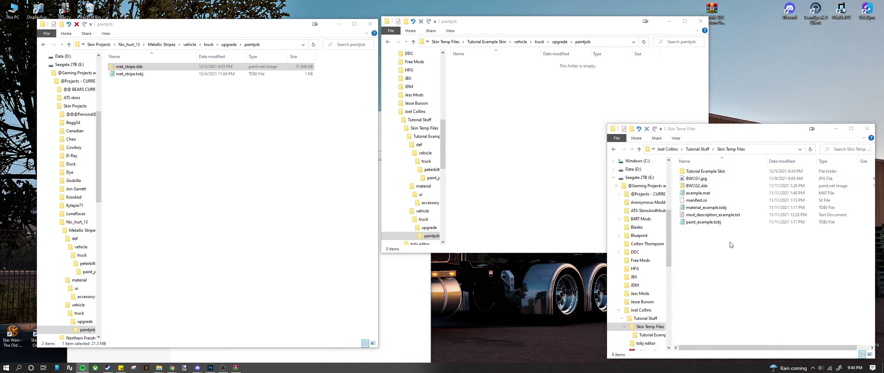
pyautogui.rightClick(705, 221)
pyautogui.press('Escape')
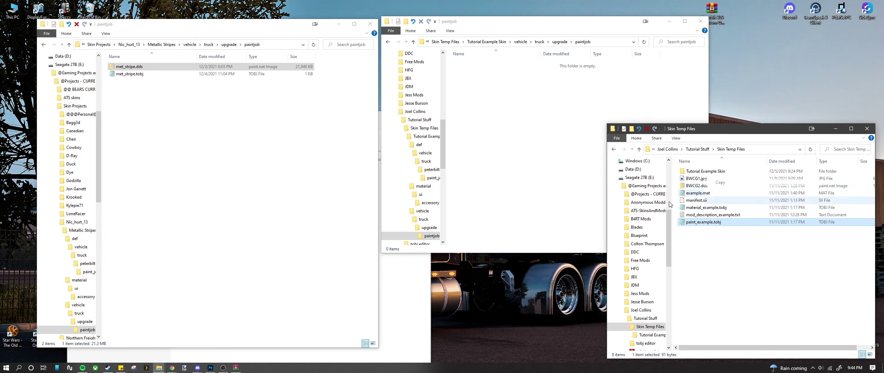
pyautogui.rightClick(503, 121)
pyautogui.click(518, 168)
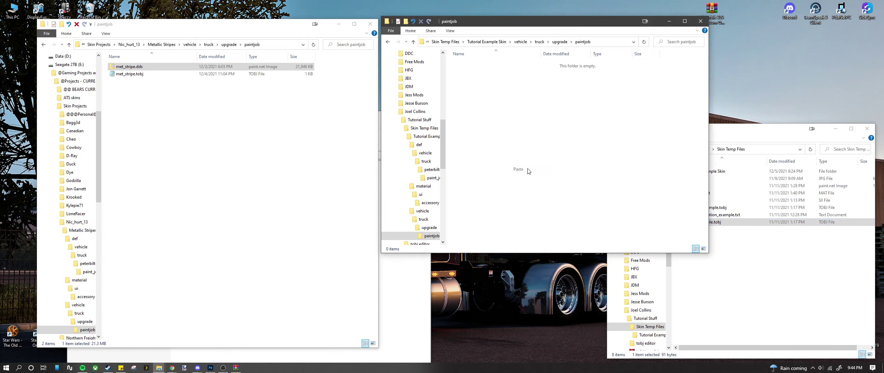
pyautogui.click(695, 224)
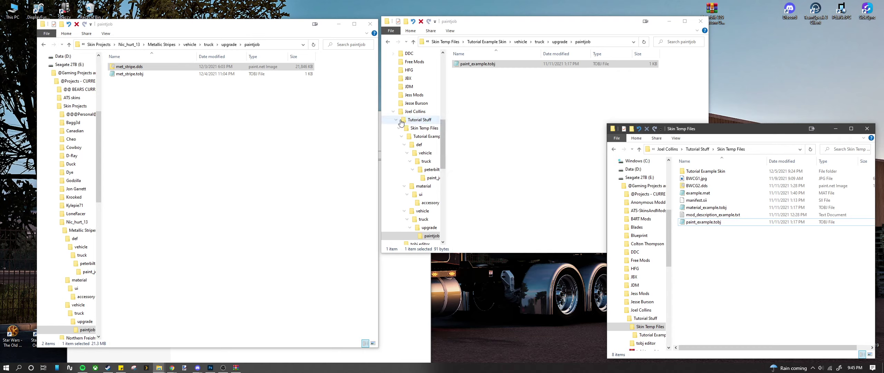
# - Copy met_stripe.dds from the Metallic Stripes paintjob folder into Tutorial Example Skin's paintjob folder
pyautogui.rightClick(281, 69)
pyautogui.click(297, 207)
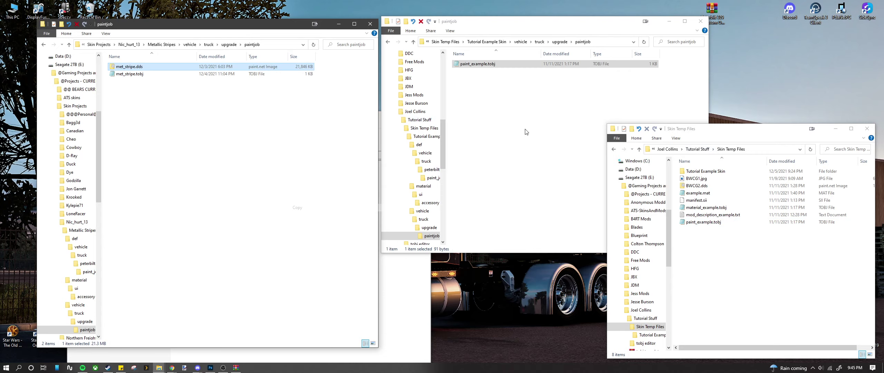
pyautogui.rightClick(529, 119)
pyautogui.click(549, 167)
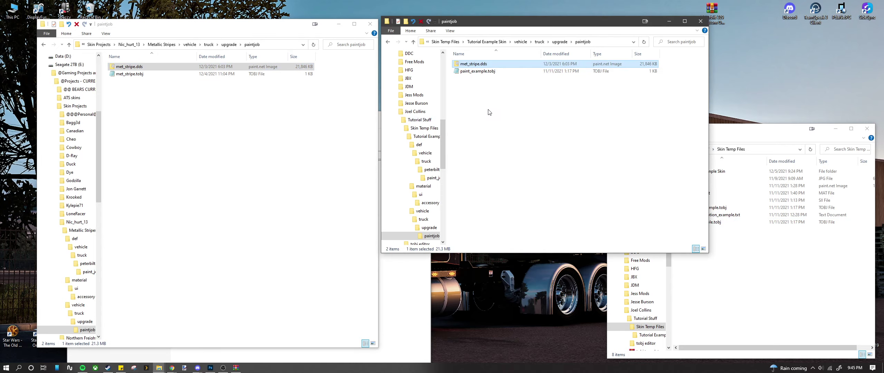
# - Open the copied paint_example.tobj with tobjEdit.exe from the tobj editor folder in Tutorial Stuff
pyautogui.click(473, 73)
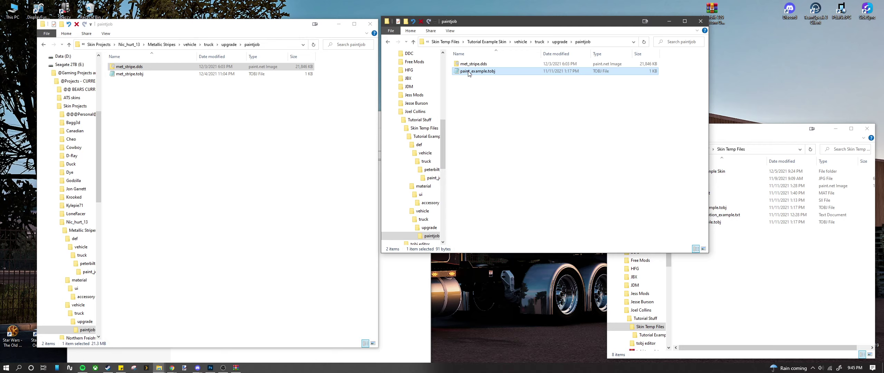
pyautogui.click(746, 281)
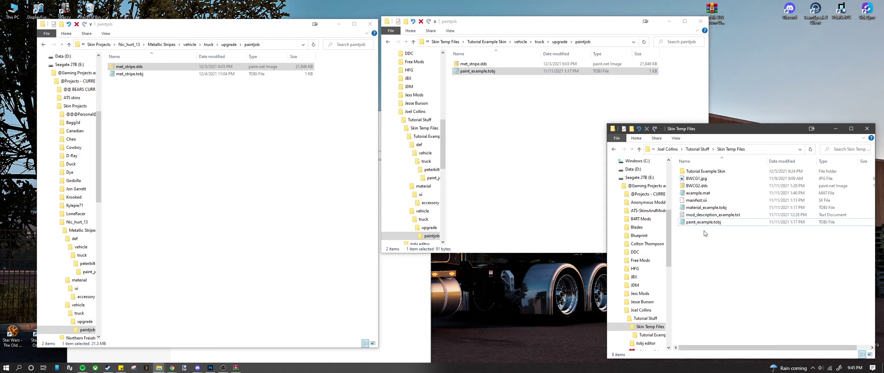
pyautogui.hotkey('alt', 'Up')
pyautogui.doubleClick(698, 179)
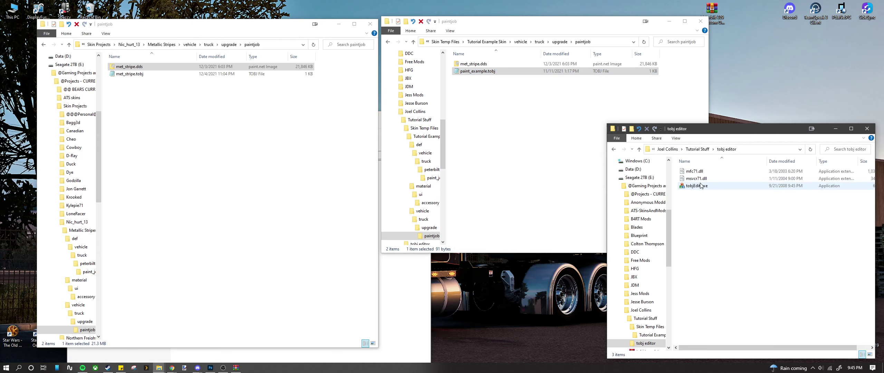
pyautogui.moveTo(478, 71)
pyautogui.mouseDown()
pyautogui.moveTo(732, 191)
pyautogui.moveTo(693, 187)
pyautogui.mouseUp()
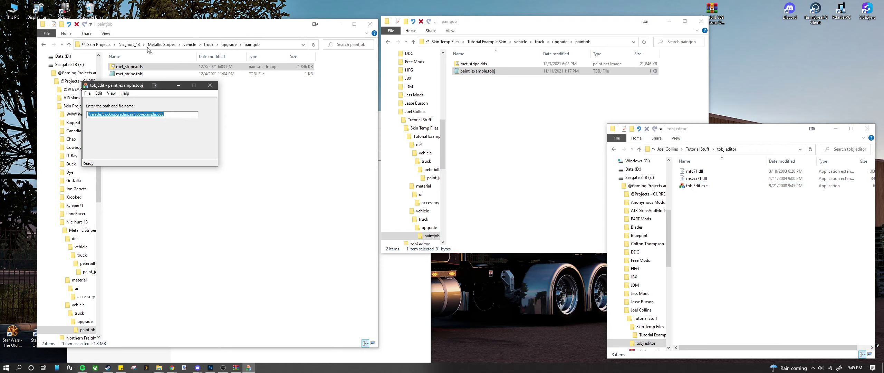
# - Highlight the example placeholder in the texture path of paint_example.tobj, and look over the available save commands without saving
pyautogui.moveTo(561, 131); pyautogui.dragTo(575, 132)
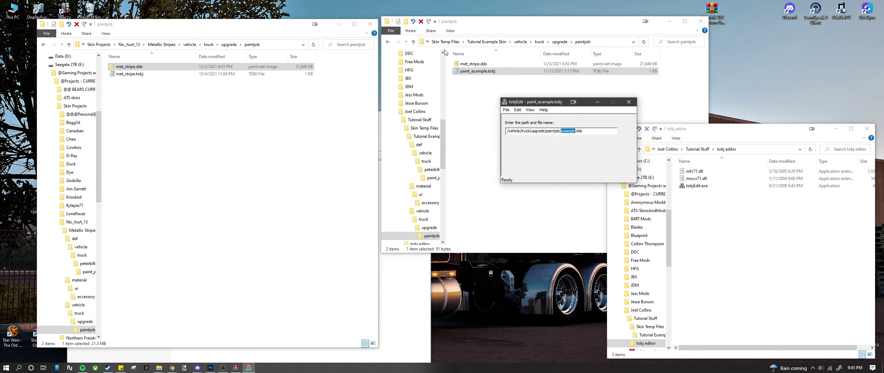
pyautogui.click(509, 110)
pyautogui.click(510, 111)
pyautogui.click(511, 111)
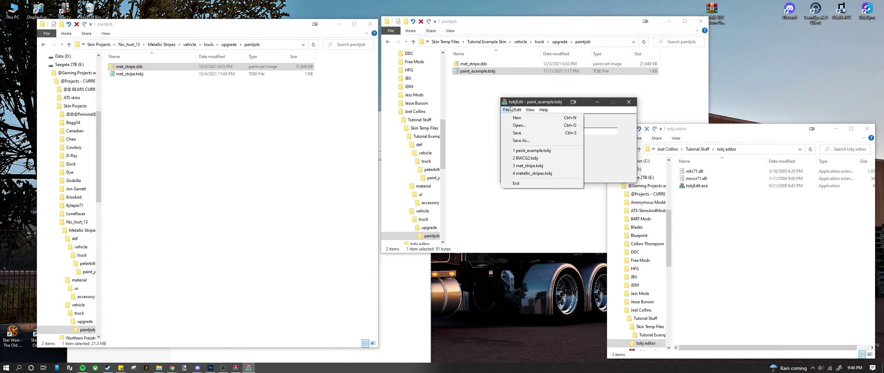
pyautogui.click(570, 144)
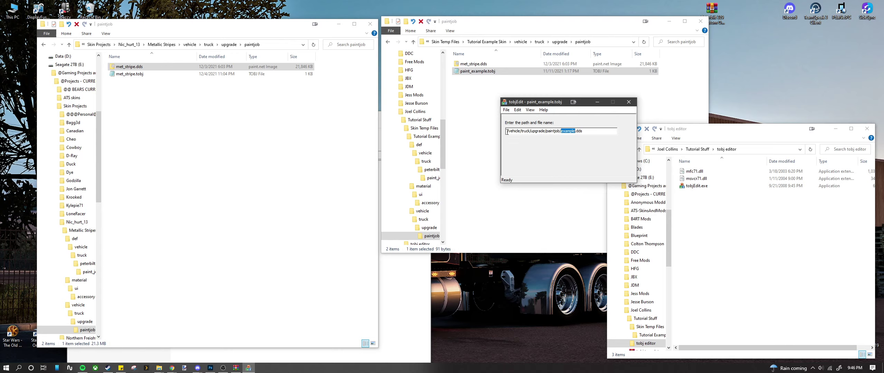
# - Highlight the start of the texture path in paint_example.tobj, look over the save commands, and close tobjEdit without saving
pyautogui.moveTo(506, 132); pyautogui.dragTo(526, 132)
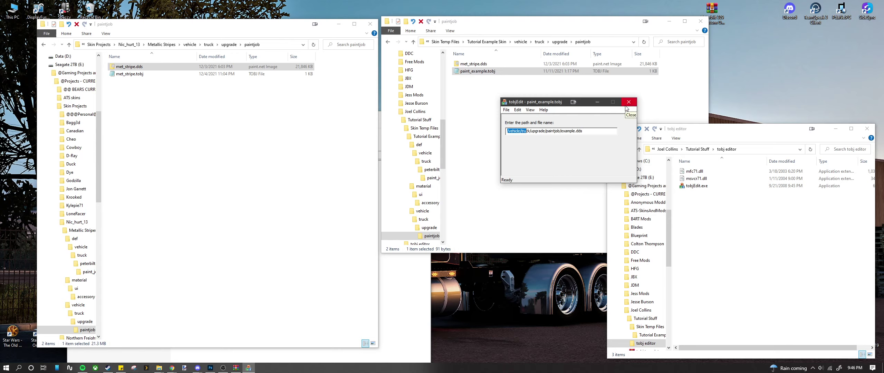
pyautogui.click(505, 110)
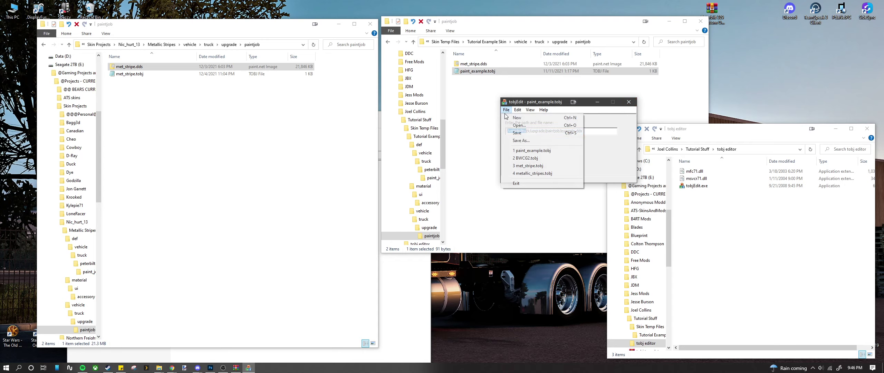
pyautogui.click(603, 139)
pyautogui.hotkey('alt', 'f')
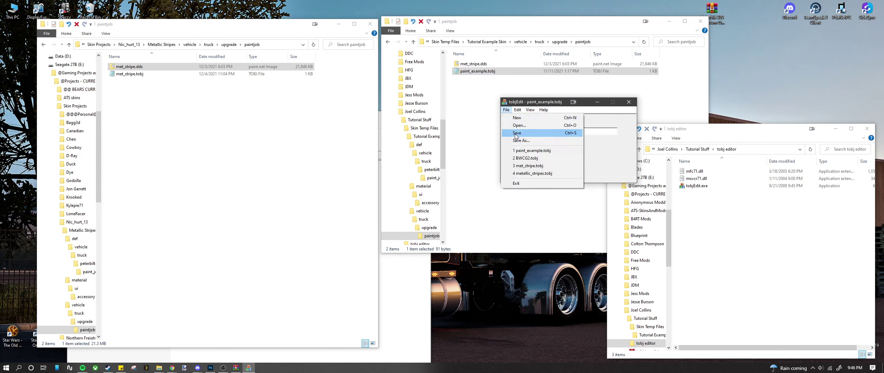
pyautogui.click(628, 102)
# - View paint_example.tobj in Notepad, highlight the example placeholder in its texture path, and close the file
pyautogui.doubleClick(483, 71)
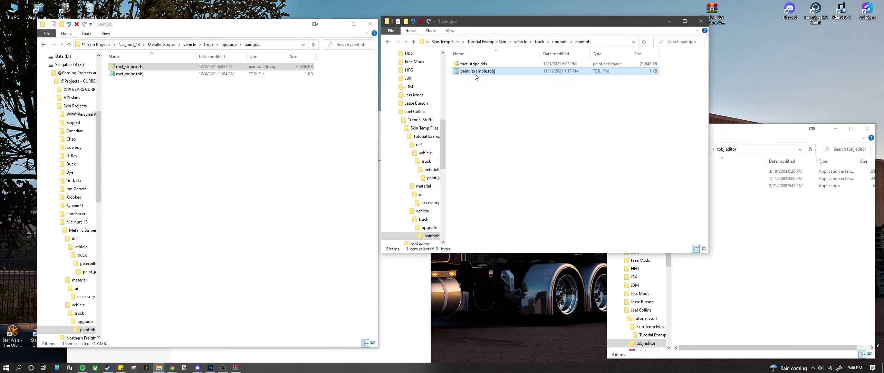
pyautogui.moveTo(617, 132); pyautogui.dragTo(652, 132)
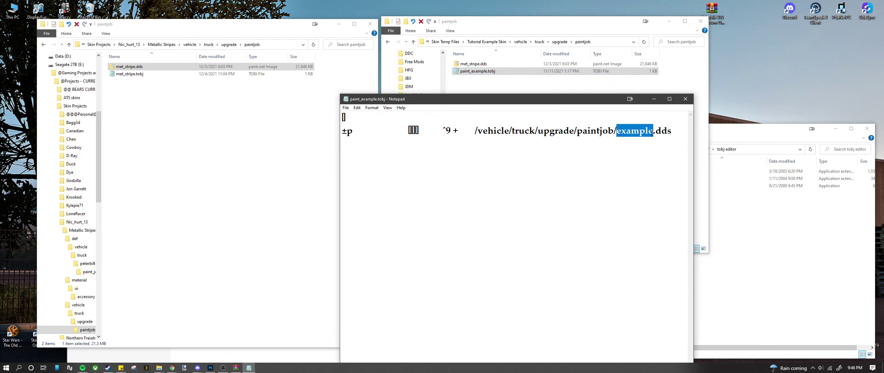
pyautogui.click(686, 99)
# - Delete met_stripe.dds from Tutorial Example Skin's paintjob folder and go back up to its truck folder
pyautogui.rightClick(472, 64)
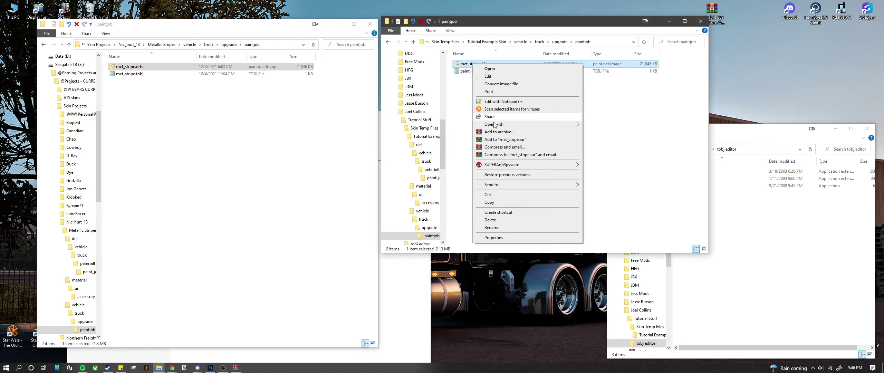
pyautogui.click(497, 220)
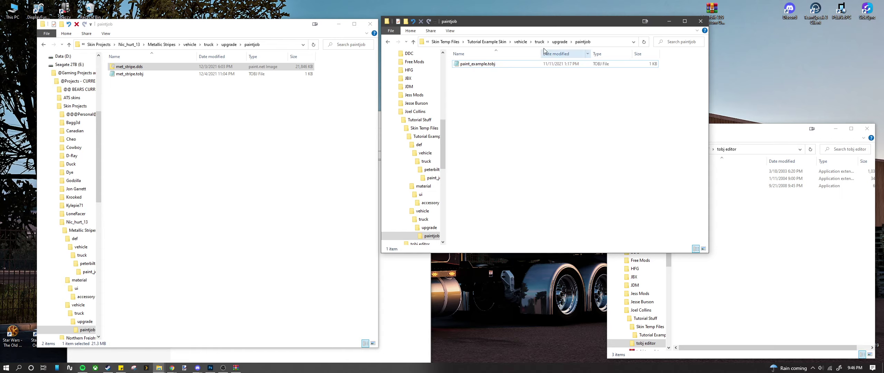
pyautogui.click(565, 44)
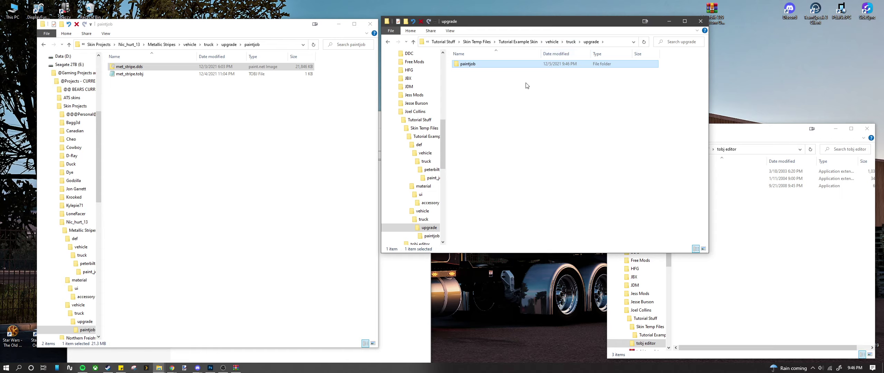
pyautogui.press('Return')
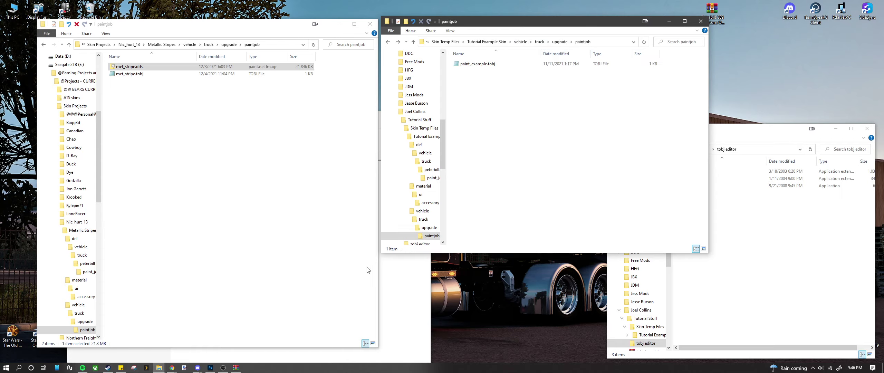
pyautogui.click(559, 42)
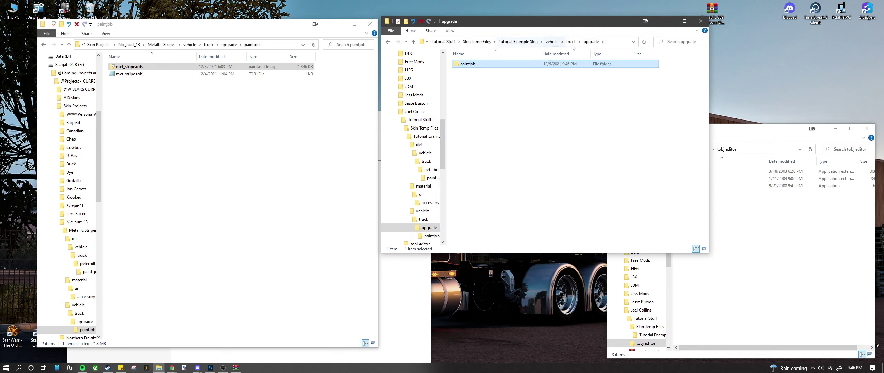
pyautogui.click(561, 41)
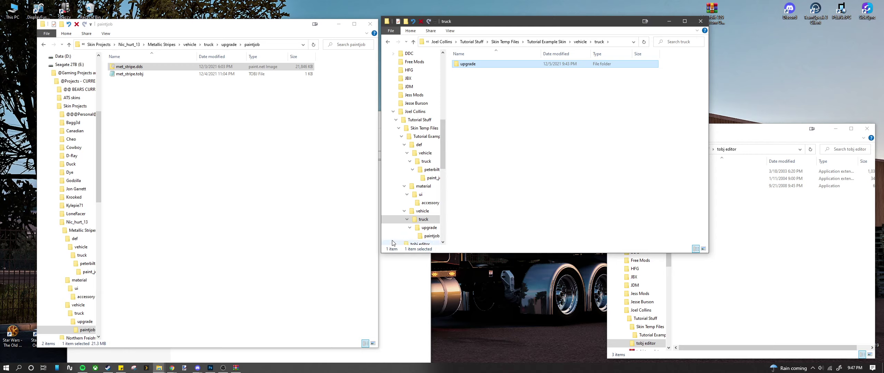
# - Place the Open_Def_Rollin_389.scs archive window beside the skin folder, and go up to the Tutorial Example Skin root folder
pyautogui.click(387, 330)
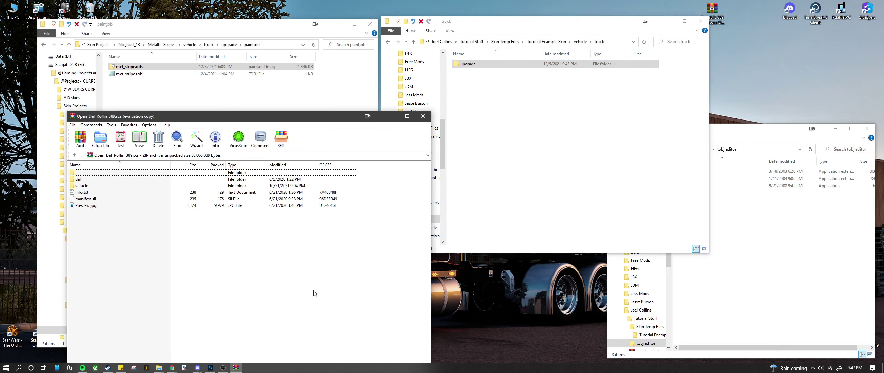
pyautogui.moveTo(212, 121); pyautogui.dragTo(170, 57)
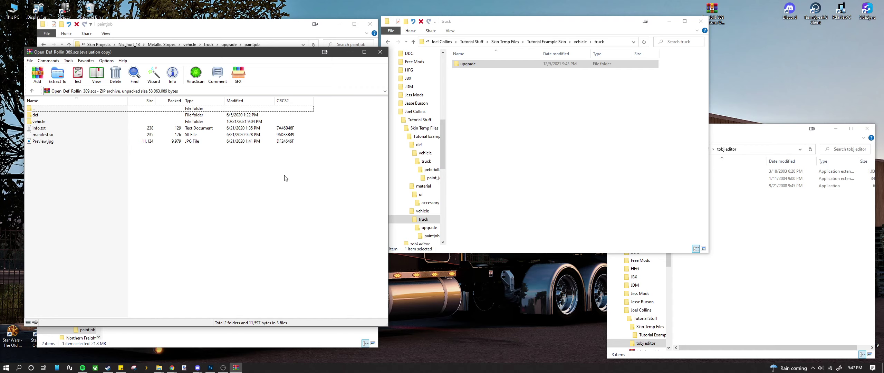
pyautogui.click(525, 102)
pyautogui.click(537, 42)
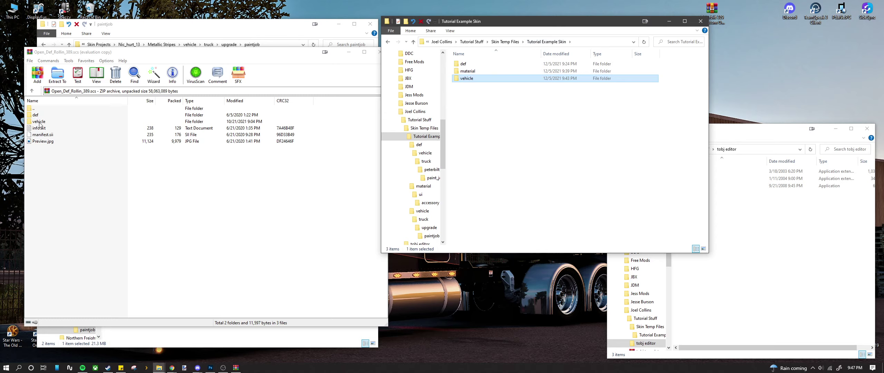
# - Open Tutorial Example Skin's paint_job folder under def/vehicle/truck/peterbilt.389
pyautogui.doubleClick(478, 63)
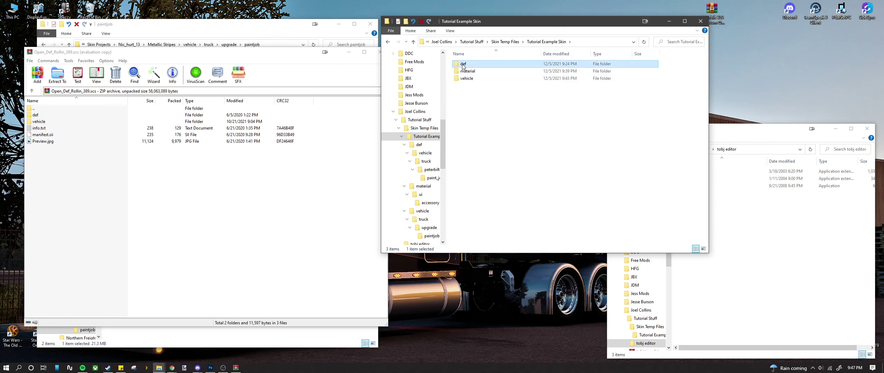
pyautogui.doubleClick(477, 63)
pyautogui.doubleClick(478, 63)
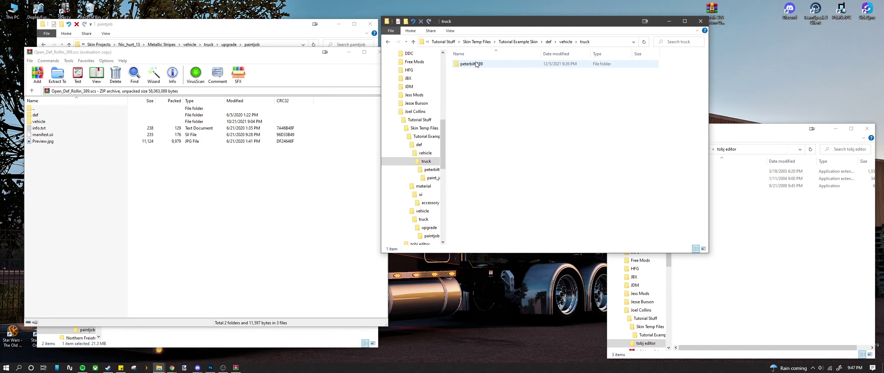
pyautogui.doubleClick(477, 64)
pyautogui.doubleClick(485, 63)
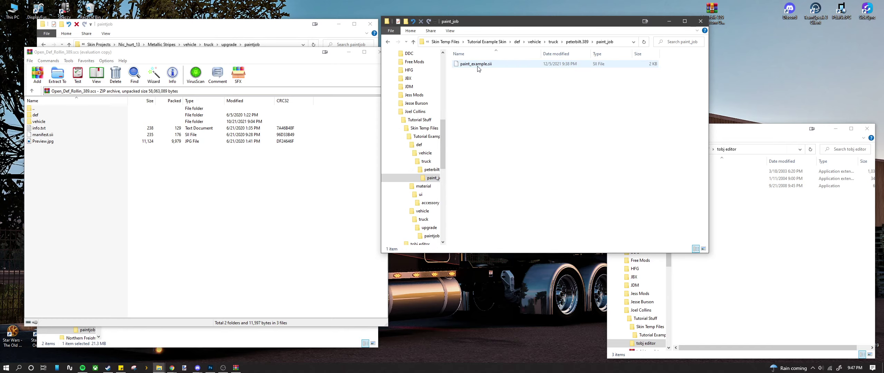
# - Look inside the camera folder under def in the Open_Def_Rollin_389.scs archive, and return to def
pyautogui.doubleClick(37, 115)
pyautogui.doubleClick(38, 115)
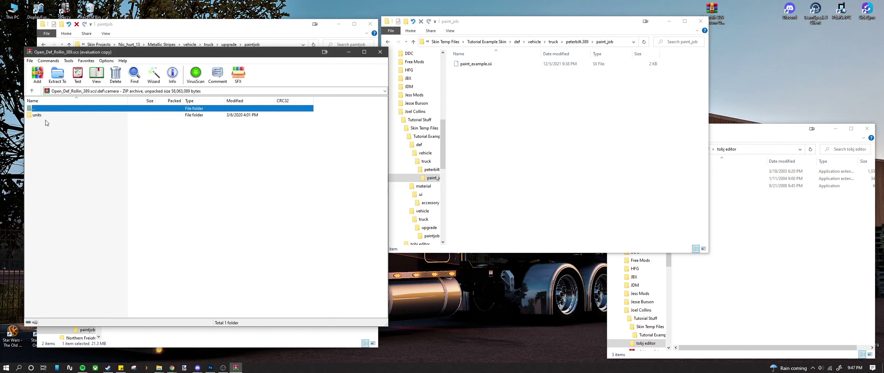
pyautogui.doubleClick(44, 115)
pyautogui.press('BackSpace')
pyautogui.press('BackSpace')
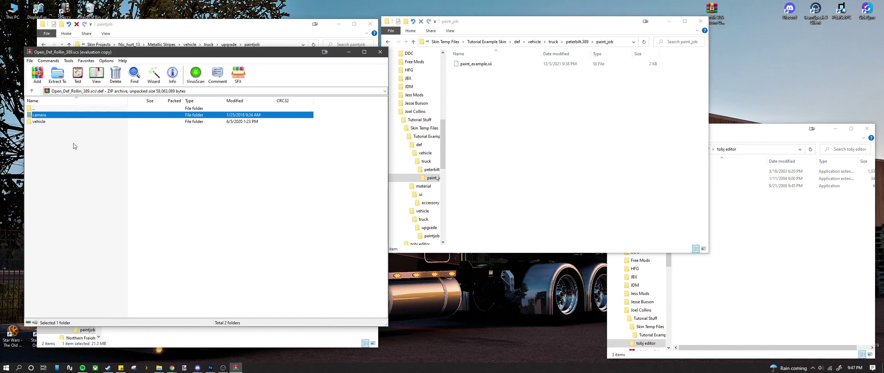
# - Examine the engine and transmission folders under def/vehicle/truck/peterbilt.389 in the Open_Def_Rollin_389.scs archive
pyautogui.click(55, 122)
pyautogui.doubleClick(55, 121)
pyautogui.rightClick(54, 116)
pyautogui.press('Return')
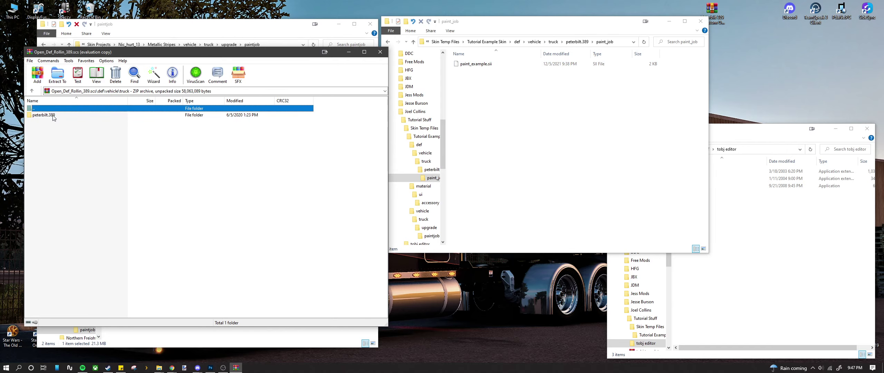
pyautogui.doubleClick(53, 115)
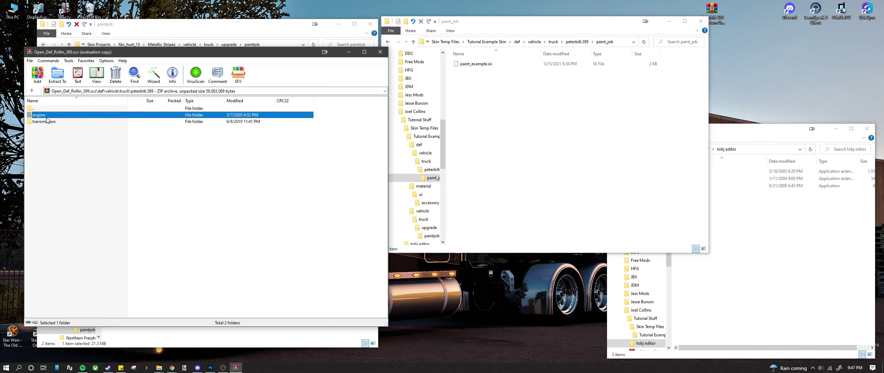
pyautogui.press('Return')
pyautogui.press('BackSpace')
pyautogui.doubleClick(63, 123)
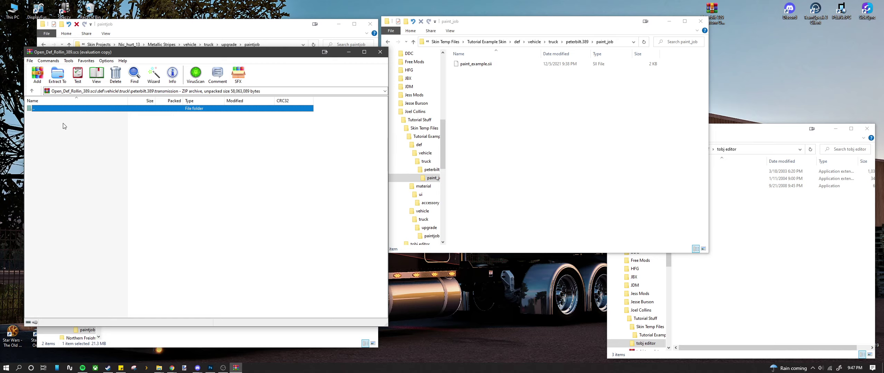
pyautogui.press('BackSpace')
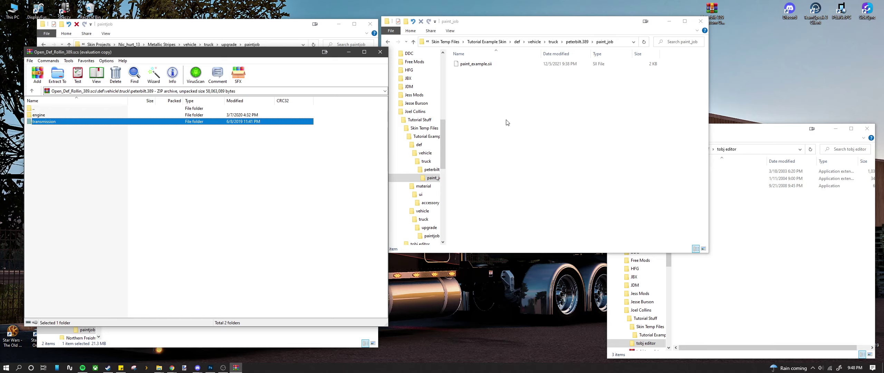
# - Create a folder named engine in Tutorial Example Skin's def/vehicle/truck/peterbilt.389 folder, matching the archive's structure
pyautogui.press('BackSpace')
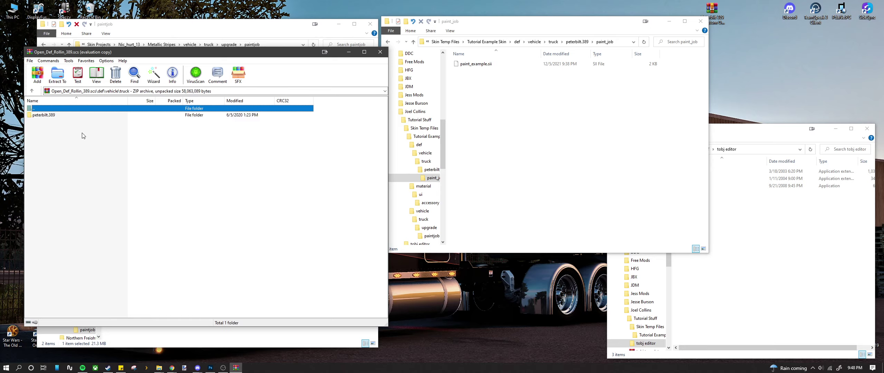
pyautogui.click(514, 108)
pyautogui.press('BackSpace')
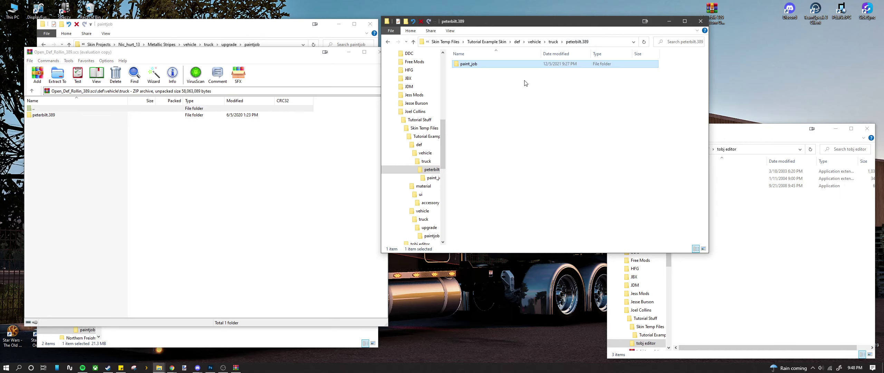
pyautogui.doubleClick(80, 116)
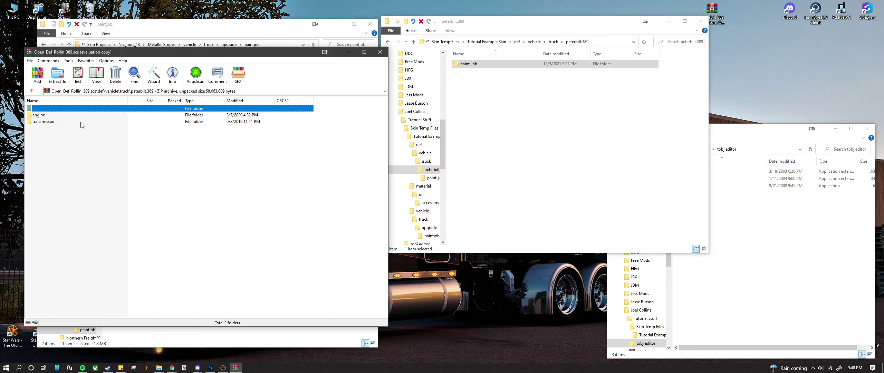
pyautogui.rightClick(475, 82)
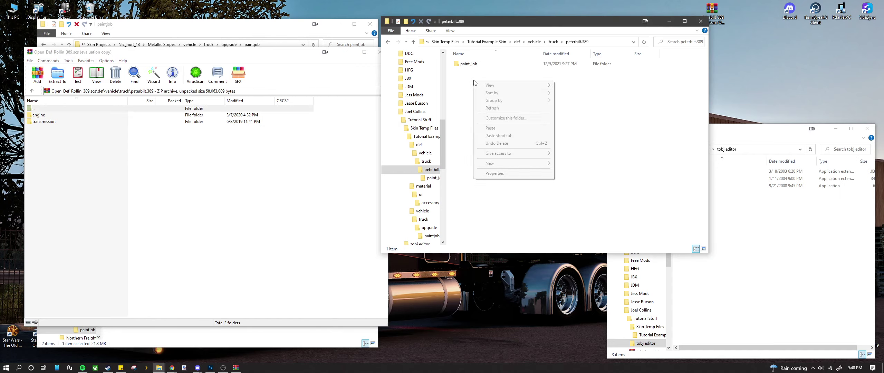
pyautogui.moveTo(493, 165)
pyautogui.click(574, 162)
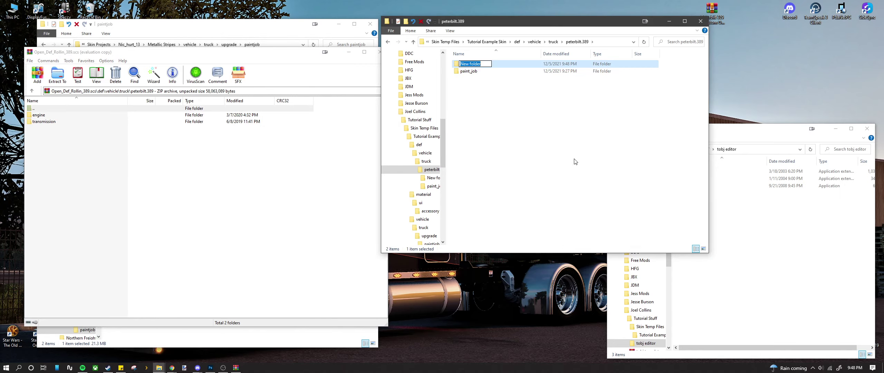
pyautogui.write('engine')
pyautogui.press('Return')
# - Create a folder named transmission beside engine in Tutorial Example Skin's peterbilt.389 folder
pyautogui.rightClick(459, 96)
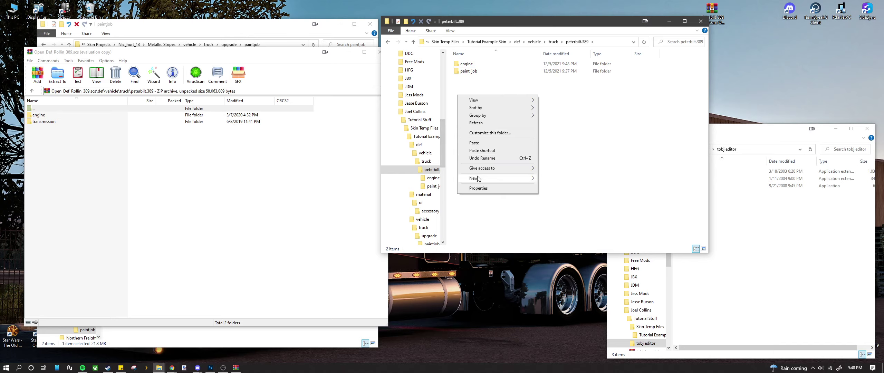
pyautogui.moveTo(509, 179)
pyautogui.click(543, 178)
pyautogui.write('tr')
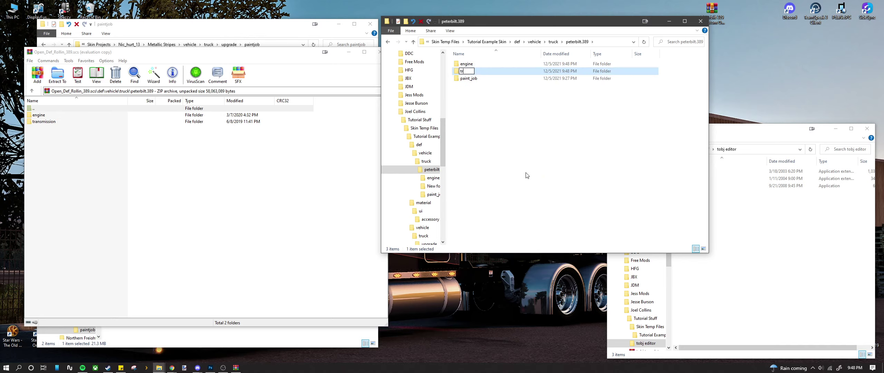
pyautogui.write('ansmission')
pyautogui.press('Return')
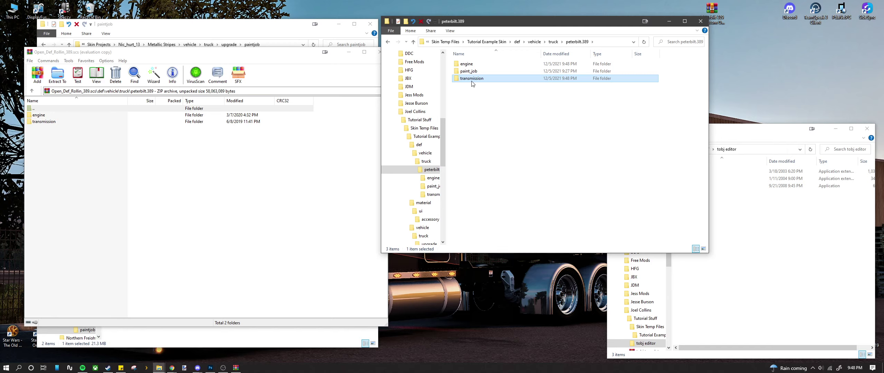
# - Recheck the transmission folder in the Open_Def_Rollin_389.scs archive and go back up to the archive's root
pyautogui.click(112, 172)
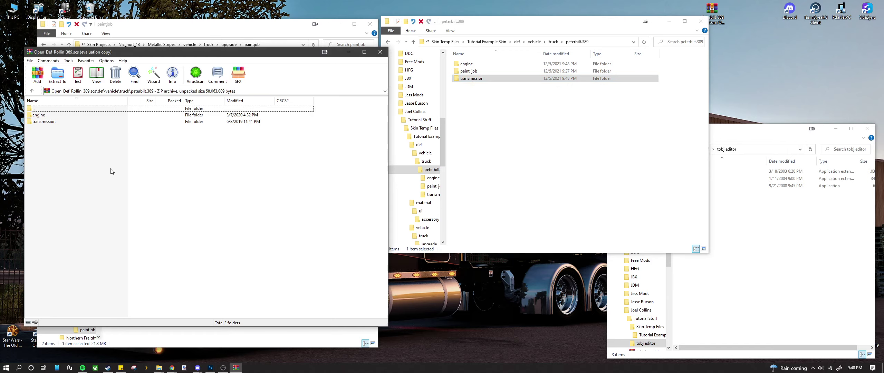
pyautogui.press('BackSpace')
pyautogui.press('Return')
pyautogui.press('End')
pyautogui.press('Return')
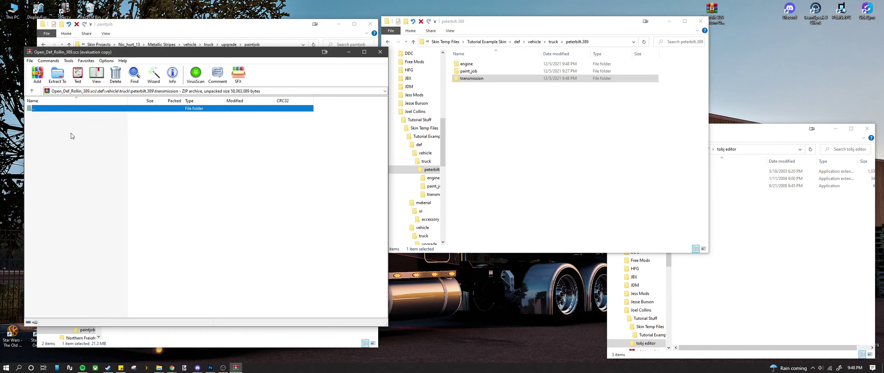
pyautogui.doubleClick(53, 110)
pyautogui.doubleClick(53, 110)
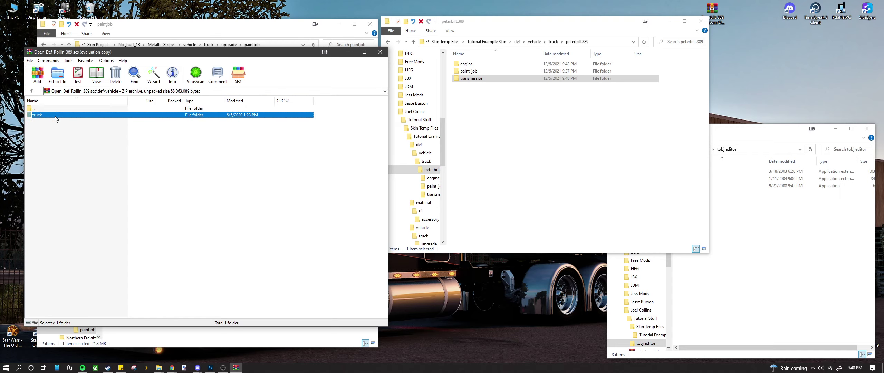
pyautogui.doubleClick(53, 109)
pyautogui.doubleClick(53, 109)
pyautogui.doubleClick(54, 109)
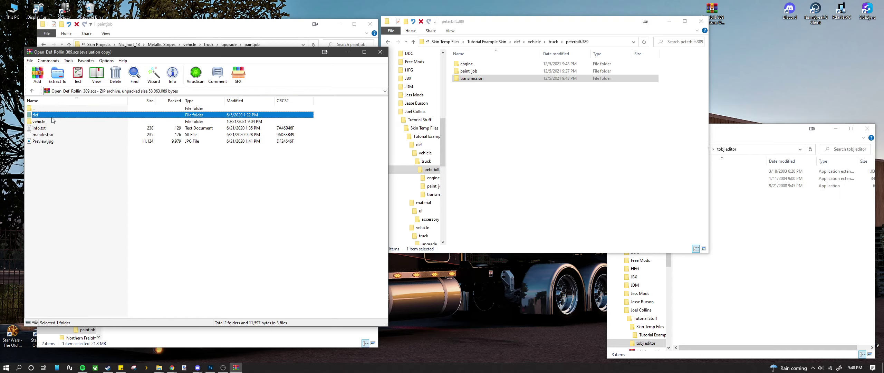
# - Open the vehicle/truck folder in both the Open_Def_Rollin_389.scs archive and Tutorial Example Skin
pyautogui.doubleClick(57, 128)
pyautogui.click(512, 125)
pyautogui.hotkey('alt', 'Up')
pyautogui.hotkey('alt', 'Up')
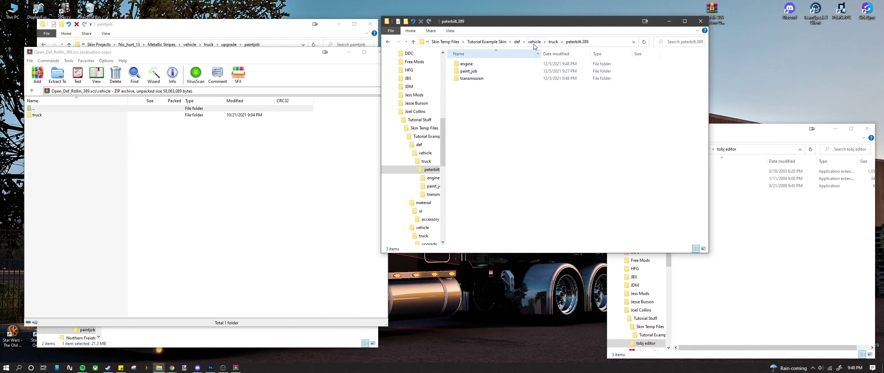
pyautogui.click(548, 42)
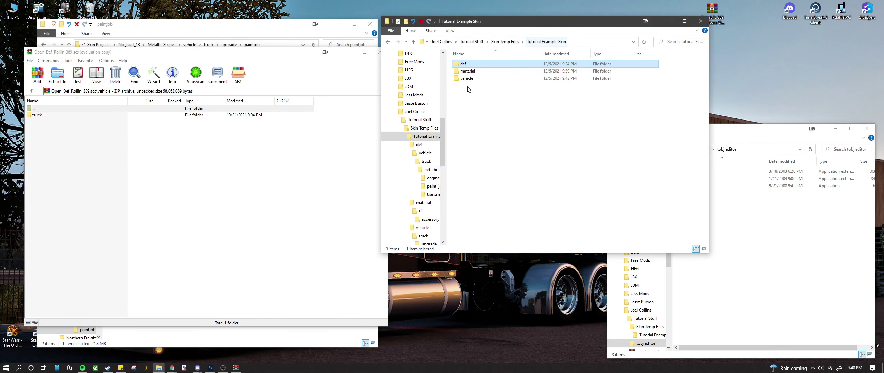
pyautogui.doubleClick(467, 79)
pyautogui.click(79, 119)
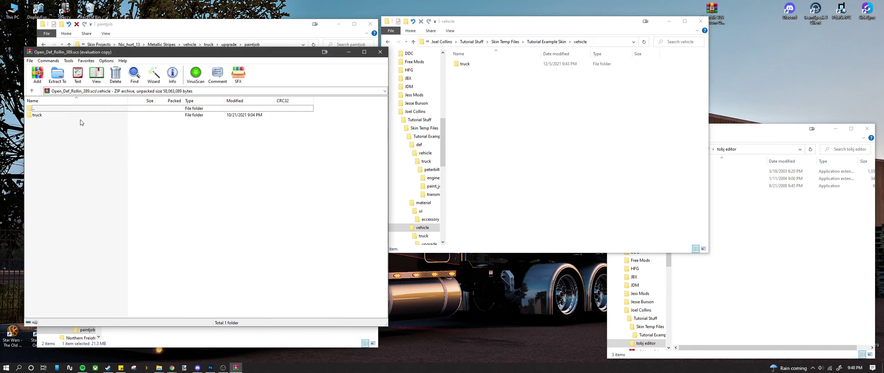
pyautogui.click(77, 117)
pyautogui.doubleClick(77, 116)
pyautogui.doubleClick(464, 64)
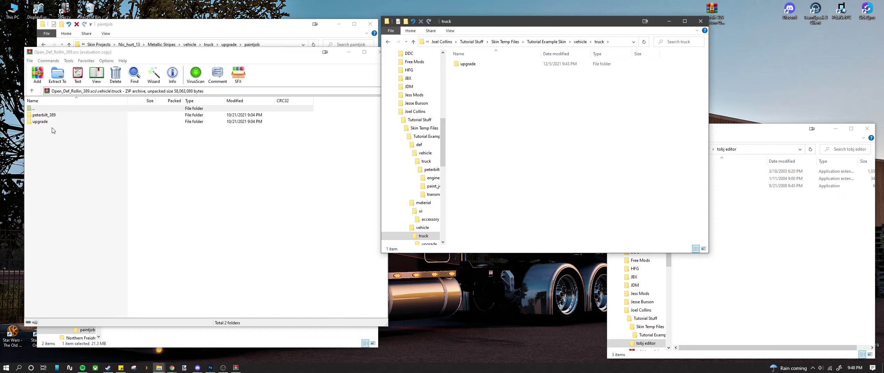
pyautogui.rightClick(527, 101)
pyautogui.moveTo(600, 187)
pyautogui.click(624, 192)
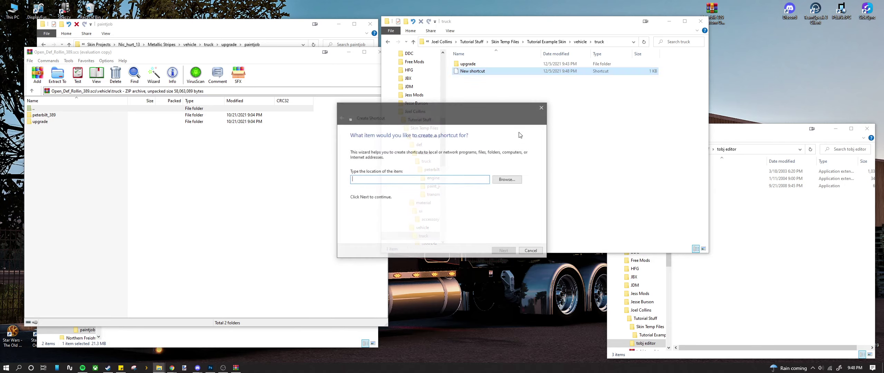
pyautogui.click(542, 110)
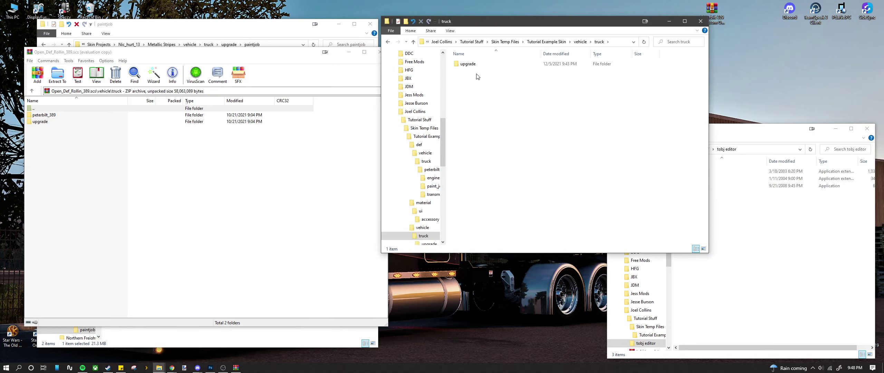
# - Create a folder named peterbilt_389 beside upgrade in Tutorial Example Skin's vehicle/truck folder
pyautogui.rightClick(477, 74)
pyautogui.moveTo(511, 158)
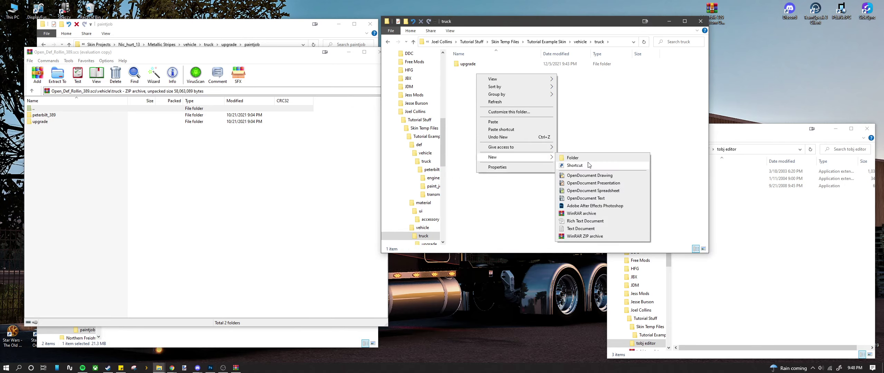
pyautogui.click(585, 162)
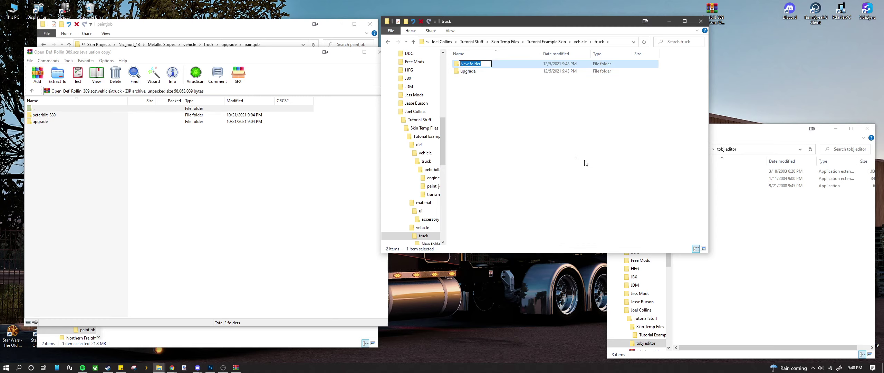
pyautogui.write('pet')
pyautogui.write('erbilt_389')
pyautogui.press('Return')
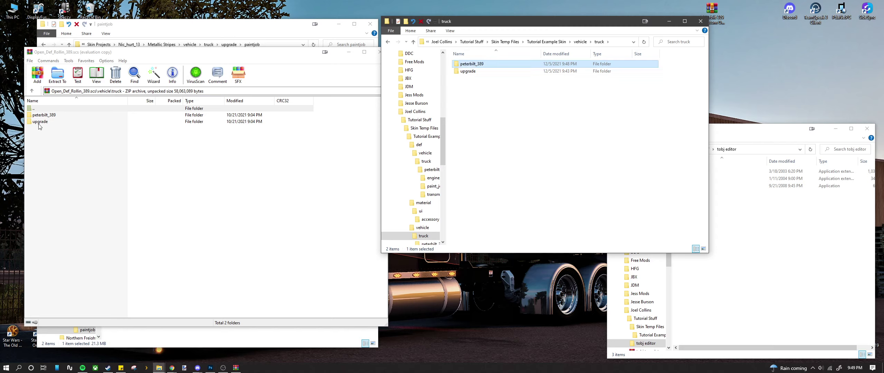
# - Open peterbilt_389 in both the archive and the skin, and create a folder named interior in the skin's copy
pyautogui.click(54, 116)
pyautogui.doubleClick(54, 116)
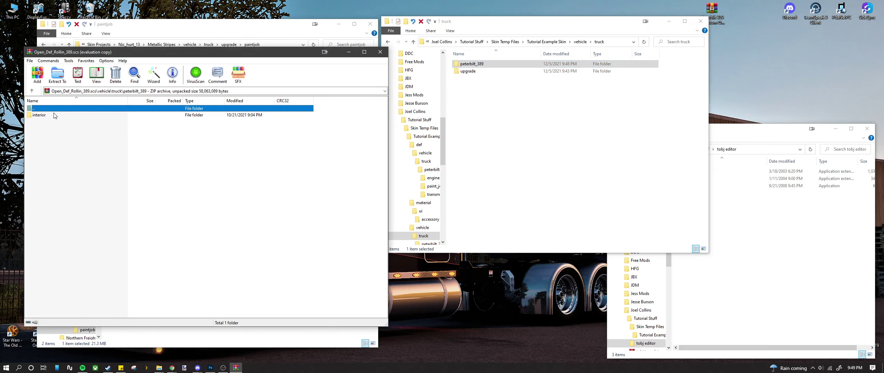
pyautogui.doubleClick(491, 64)
pyautogui.rightClick(486, 114)
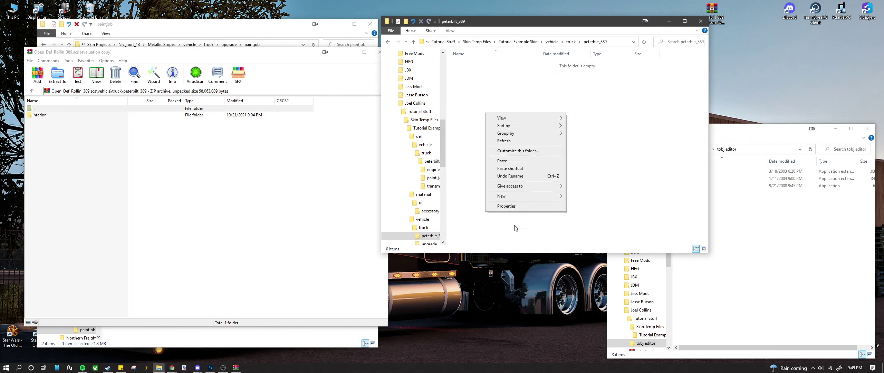
pyautogui.moveTo(518, 198)
pyautogui.click(584, 199)
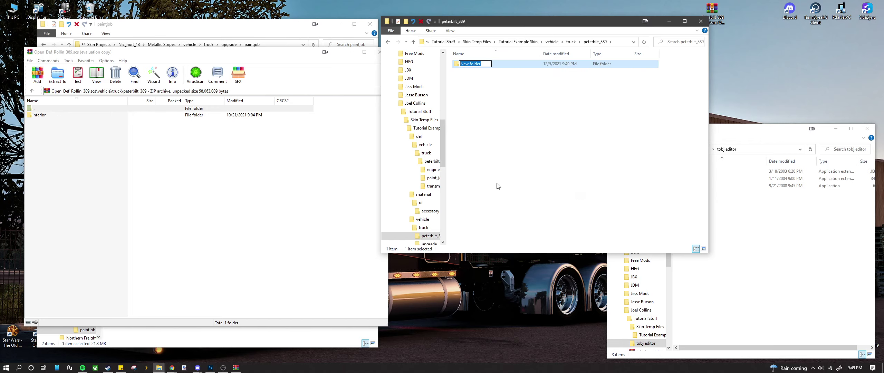
pyautogui.write('interior')
pyautogui.press('Return')
# - Create a folder named custom inside the skin's interior folder, matching the archive's interior folder
pyautogui.doubleClick(466, 64)
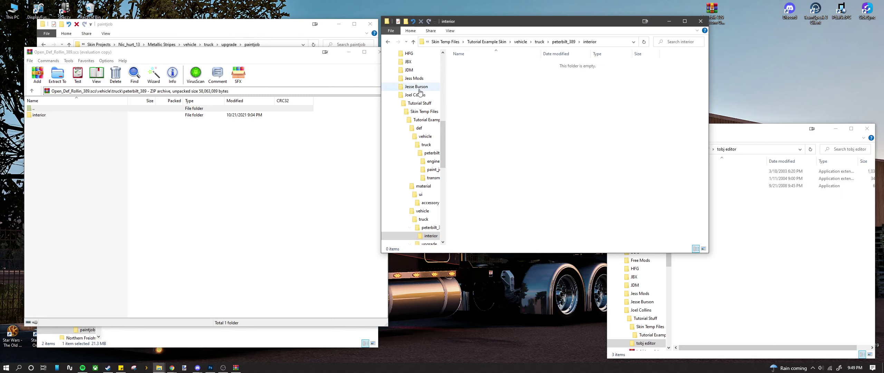
pyautogui.doubleClick(85, 116)
pyautogui.rightClick(545, 87)
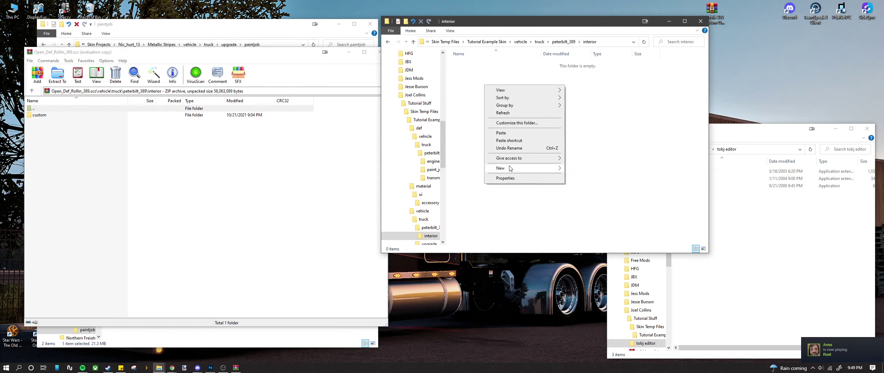
pyautogui.moveTo(532, 168)
pyautogui.click(581, 168)
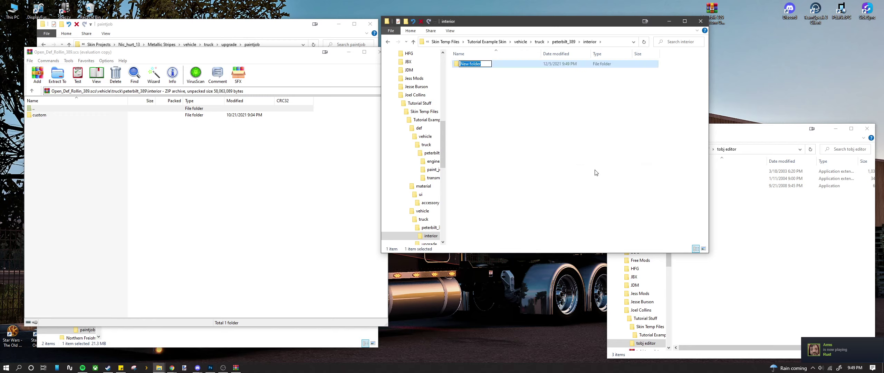
pyautogui.write('cusstom')
pyautogui.press('Return')
pyautogui.rightClick(461, 63)
pyautogui.click(500, 262)
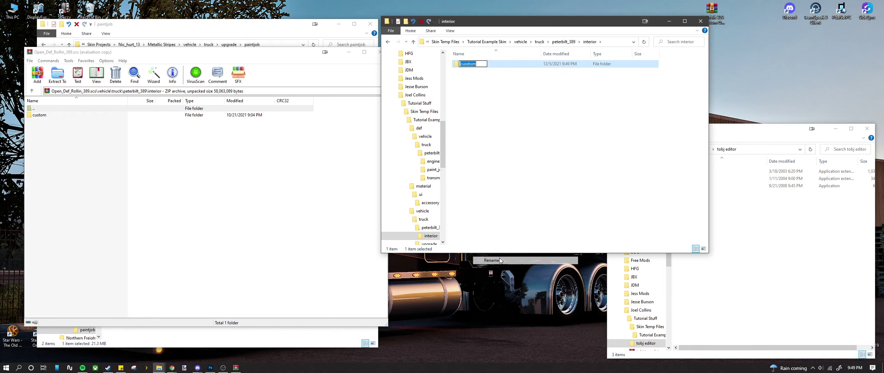
pyautogui.write('custom')
pyautogui.press('Return')
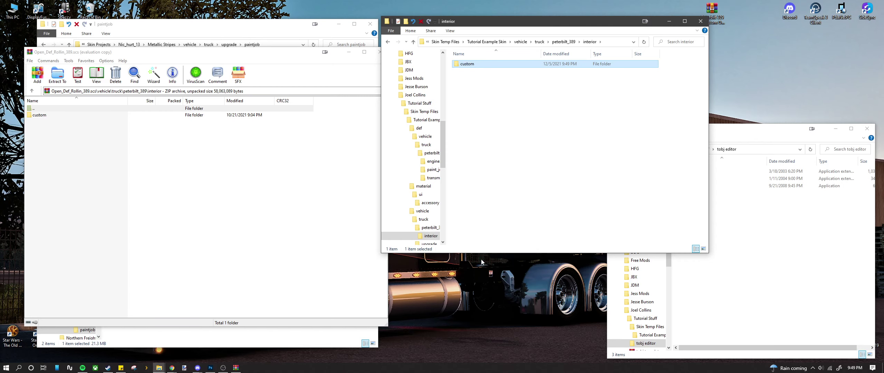
# - Copy ceiling_7.dds from the archive's interior/custom folder into Tutorial Example Skin's matching custom folder
pyautogui.doubleClick(467, 64)
pyautogui.doubleClick(138, 115)
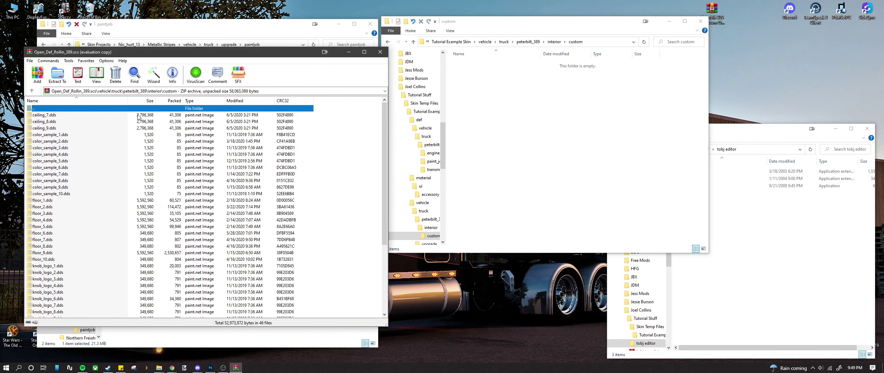
pyautogui.click(42, 116)
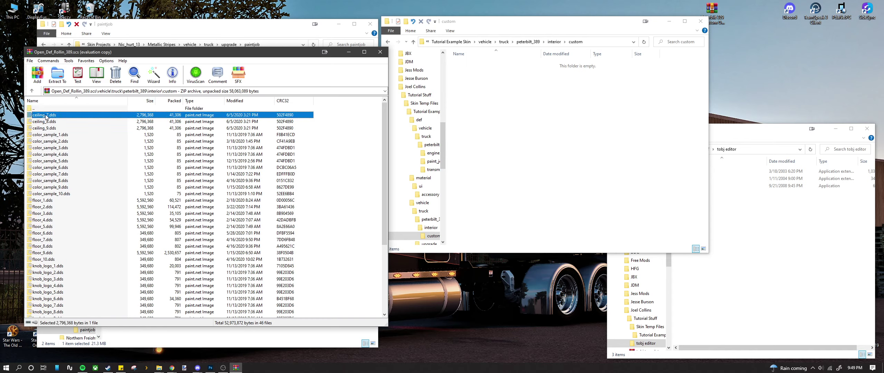
pyautogui.moveTo(46, 117); pyautogui.dragTo(473, 196)
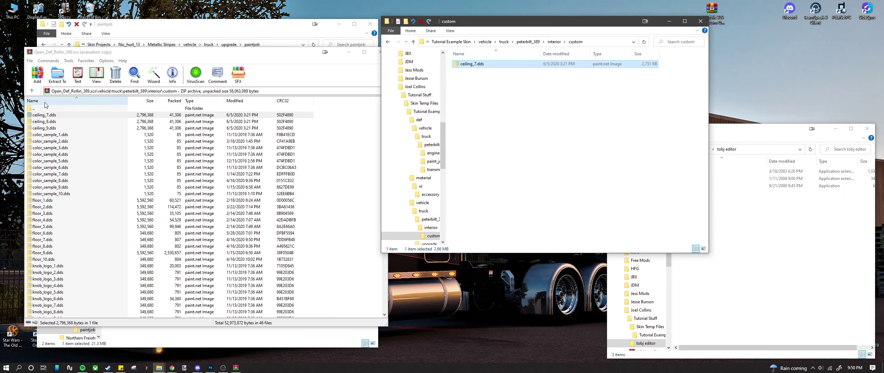
pyautogui.click(515, 133)
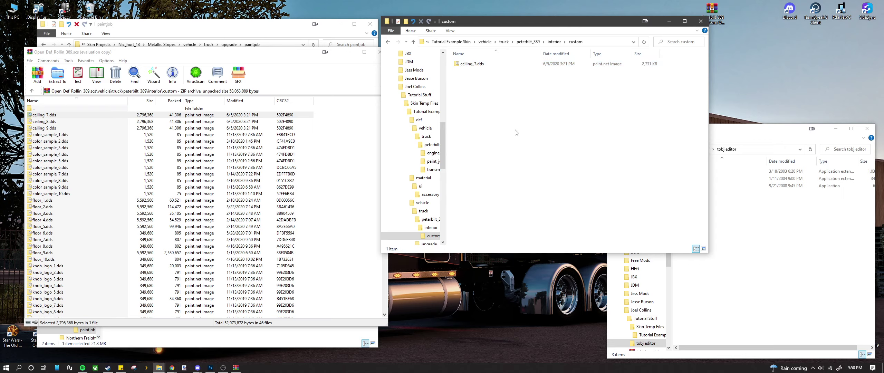
# - Copy knob_logo_1.dds and rollin_logo_7.dds from the archive into the skin's interior/custom folder
pyautogui.scroll(-3, 69, 207)
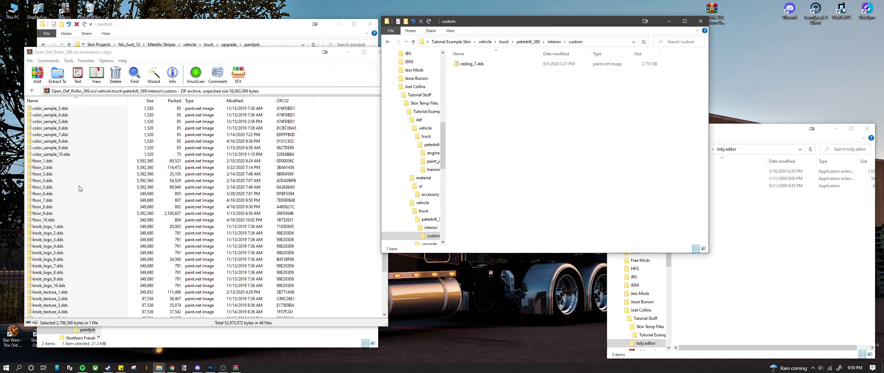
pyautogui.moveTo(53, 209); pyautogui.dragTo(453, 229)
pyautogui.scroll(-2, 157, 238)
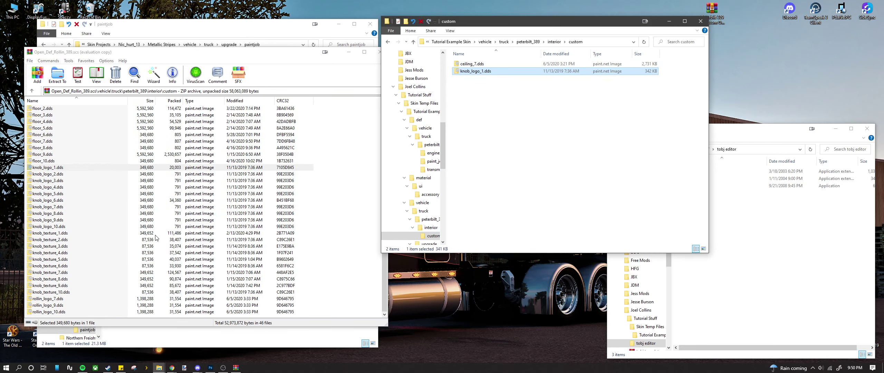
pyautogui.moveTo(39, 301); pyautogui.dragTo(509, 158)
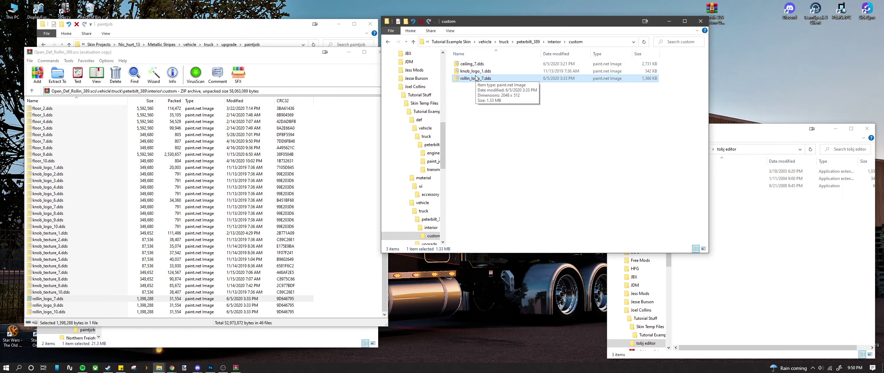
# - Return to vehicle/truck in both windows and compare their upgrade folders, checking the skin's paintjob folder as well
pyautogui.press('BackSpace')
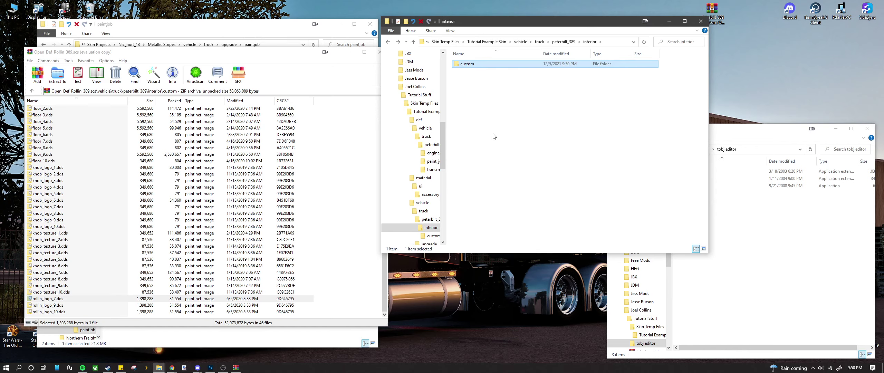
pyautogui.press('BackSpace')
pyautogui.press('BackSpace')
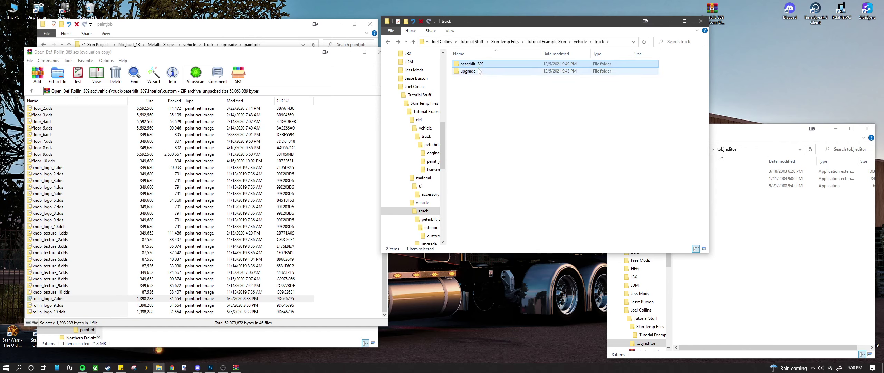
pyautogui.click(129, 132)
pyautogui.press('BackSpace')
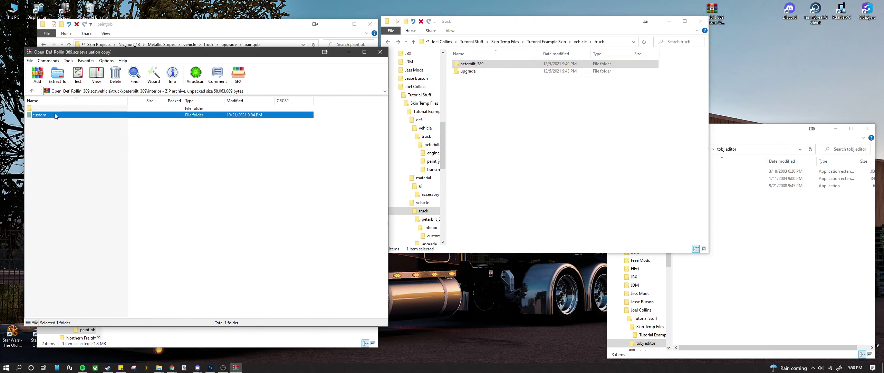
pyautogui.press('BackSpace')
pyautogui.press('BackSpace')
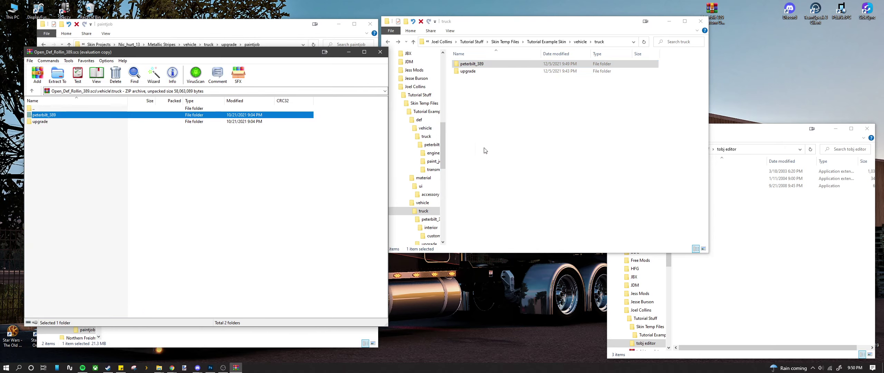
pyautogui.doubleClick(53, 121)
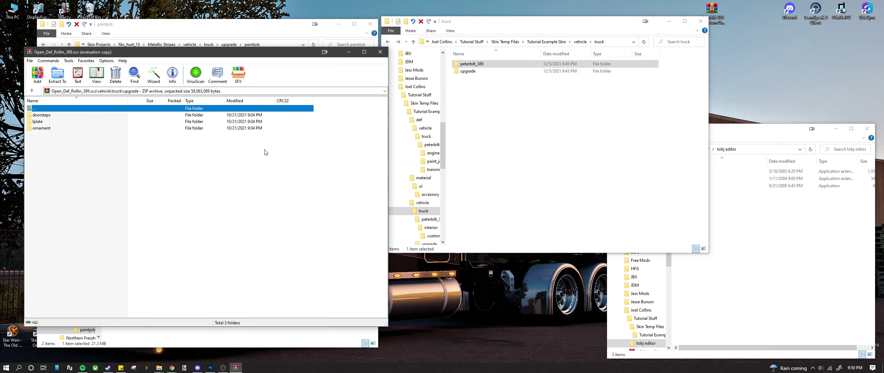
pyautogui.doubleClick(467, 71)
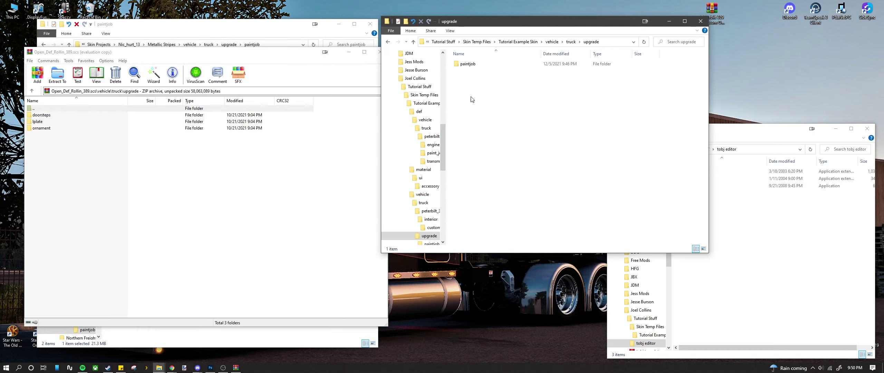
pyautogui.doubleClick(464, 66)
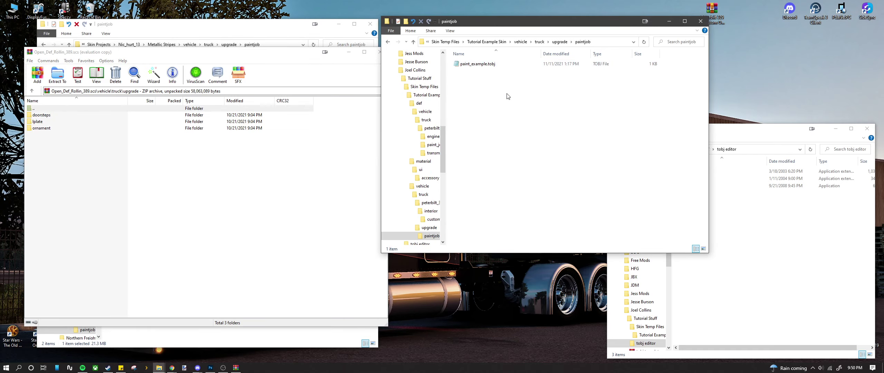
pyautogui.hotkey('alt', 'Left')
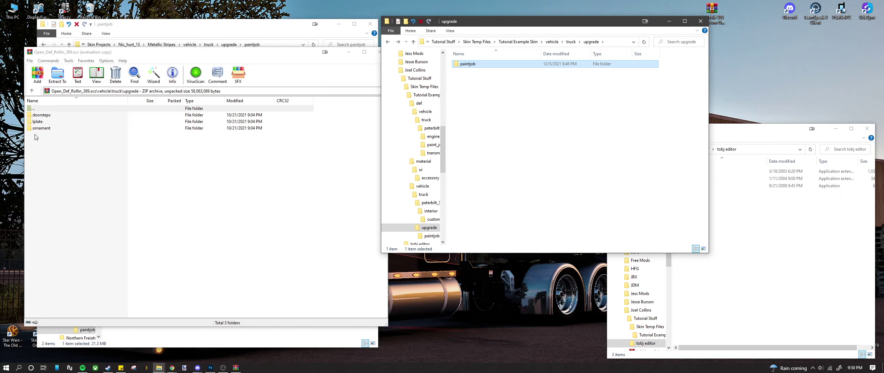
# - Create three new folders beside paintjob in the skin's vehicle/truck/upgrade folder
pyautogui.rightClick(493, 100)
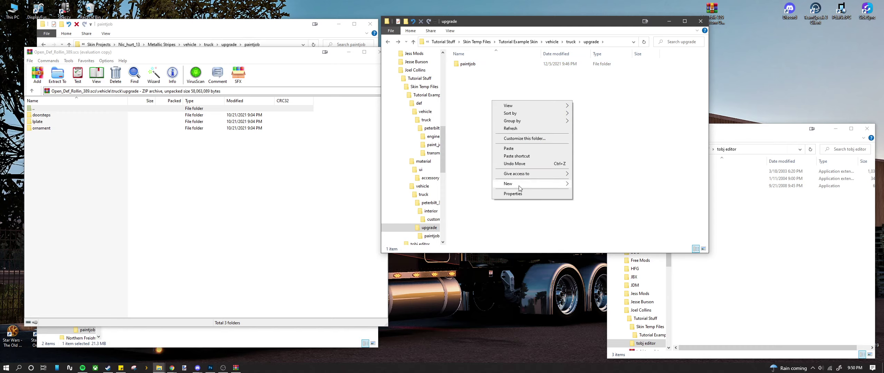
pyautogui.moveTo(519, 184)
pyautogui.click(596, 188)
pyautogui.rightClick(496, 98)
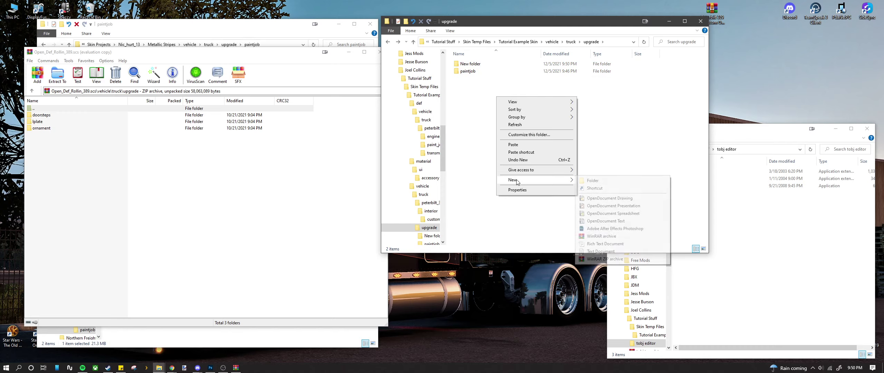
pyautogui.click(594, 182)
pyautogui.rightClick(471, 90)
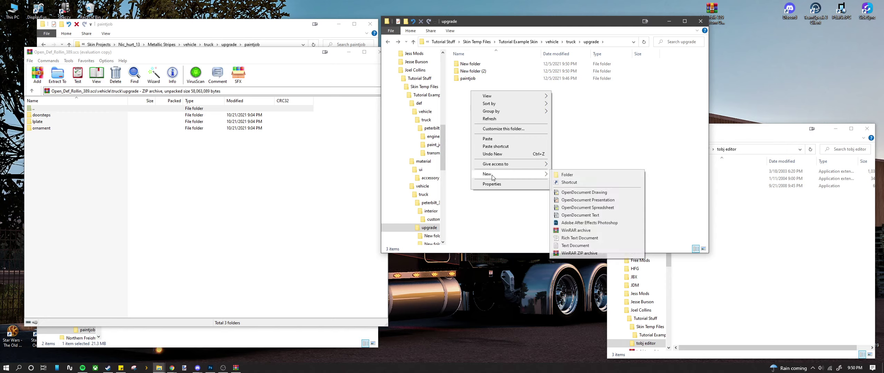
pyautogui.click(567, 174)
# - Rename the first new folder in upgrade as doorsteps
pyautogui.rightClick(470, 65)
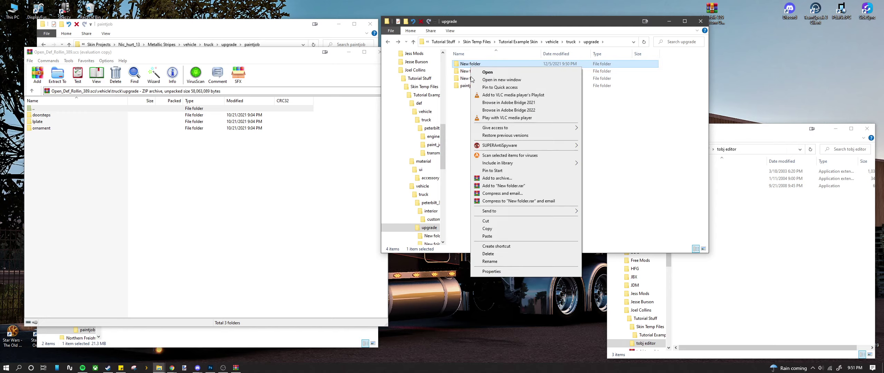
pyautogui.click(498, 263)
pyautogui.write('do')
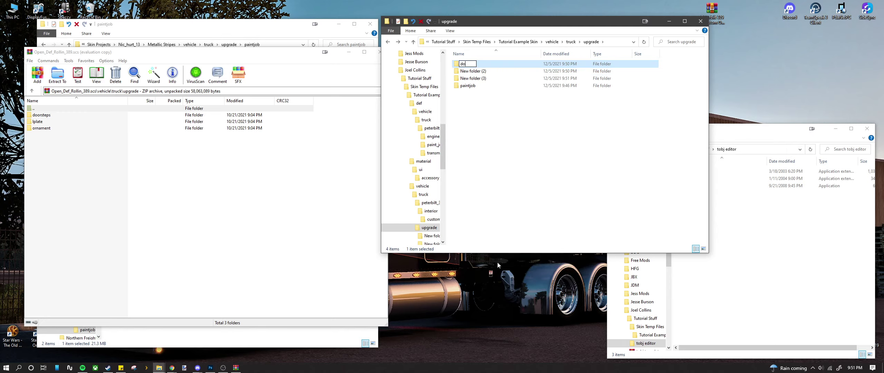
pyautogui.write('orsteps')
pyautogui.press('Return')
# - Rename the remaining two new folders in upgrade as lplate and ornament, matching the archive
pyautogui.click(469, 73)
pyautogui.rightClick(470, 73)
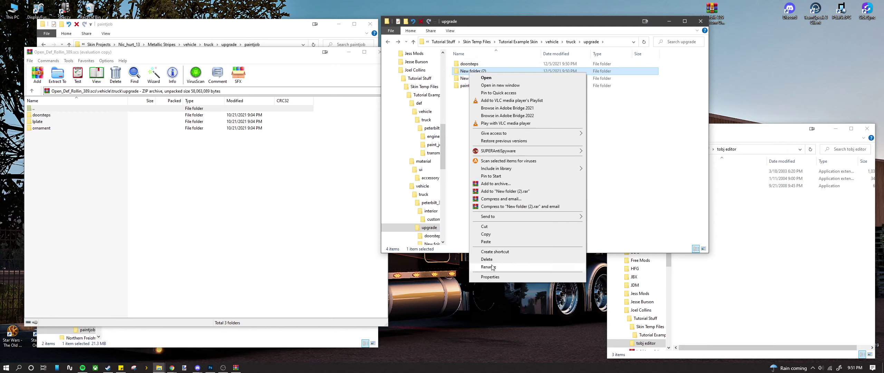
pyautogui.click(492, 267)
pyautogui.write('lplate')
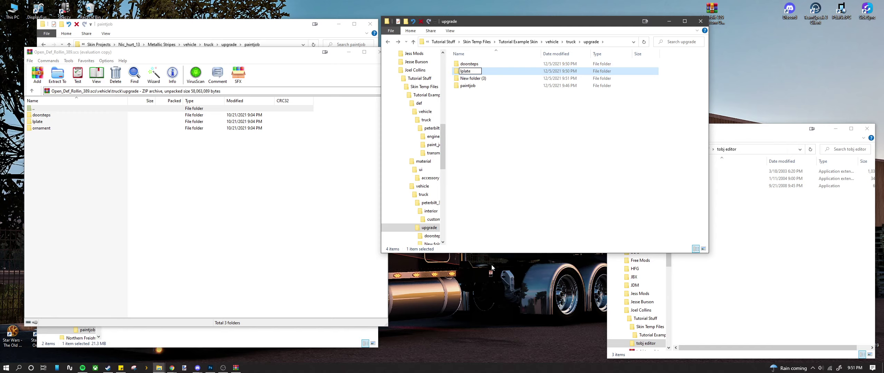
pyautogui.press('Return')
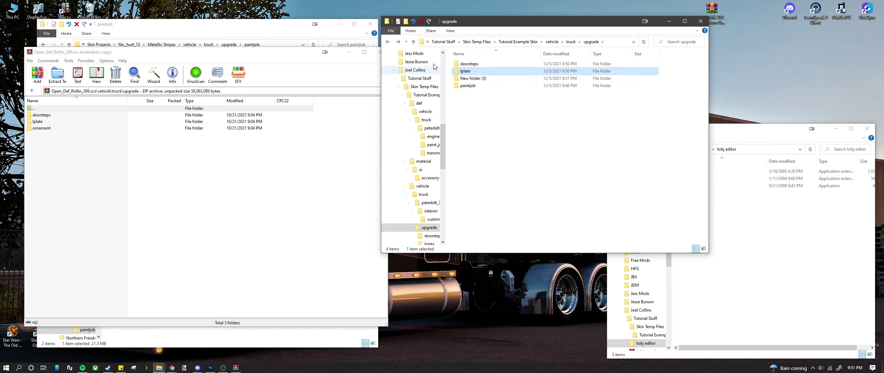
pyautogui.rightClick(467, 73)
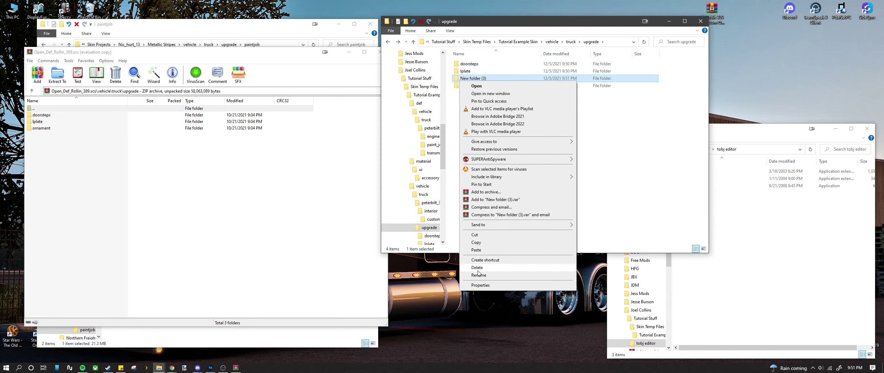
pyautogui.click(476, 275)
pyautogui.write('orn')
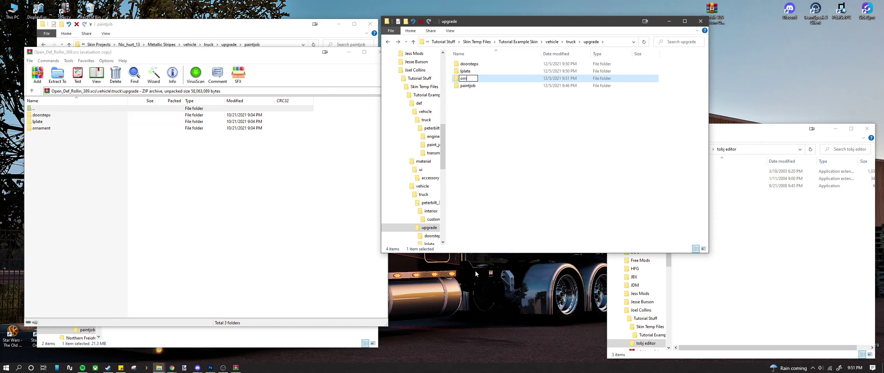
pyautogui.write('ament')
pyautogui.press('Return')
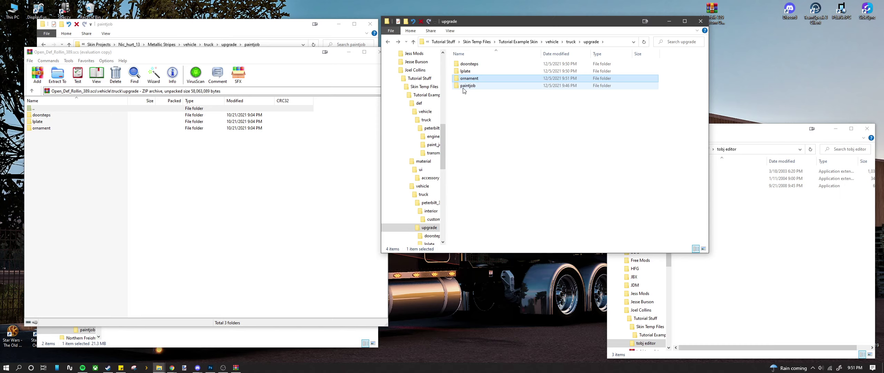
# - Copy lion.dds from the archive's upgrade/ornament folder into the skin's matching ornament folder
pyautogui.doubleClick(65, 129)
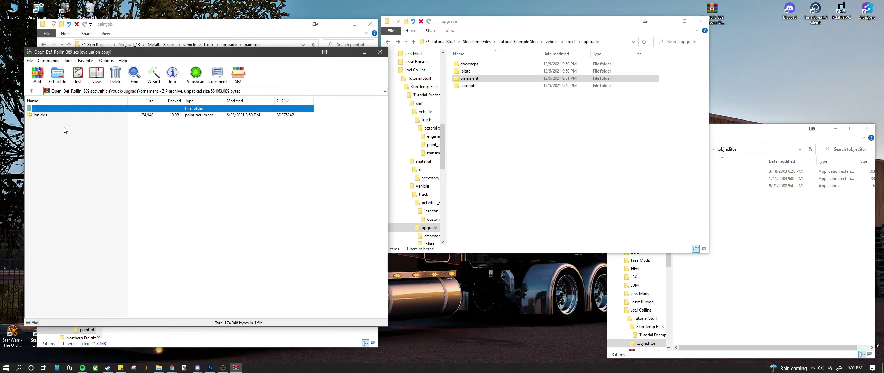
pyautogui.doubleClick(469, 78)
pyautogui.moveTo(40, 115); pyautogui.dragTo(509, 143)
pyautogui.hotkey('alt', 'Up')
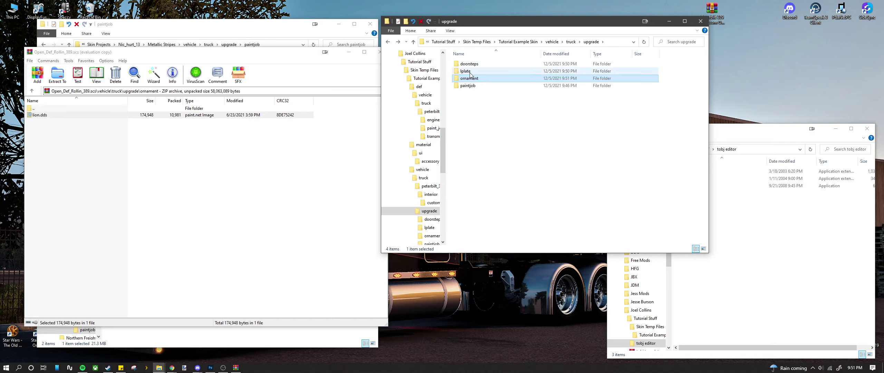
# - Create a folder named peterbilt_389 inside the skin's upgrade/lplate folder, matching the archive's lplate folder
pyautogui.doubleClick(469, 74)
pyautogui.click(237, 166)
pyautogui.press('BackSpace')
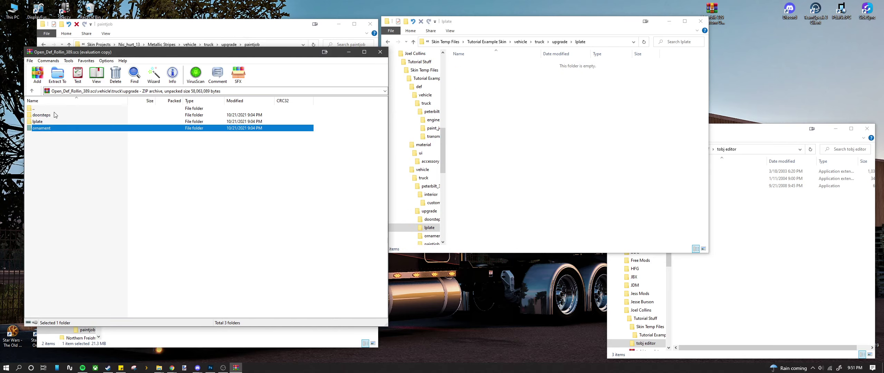
pyautogui.doubleClick(37, 122)
pyautogui.rightClick(472, 85)
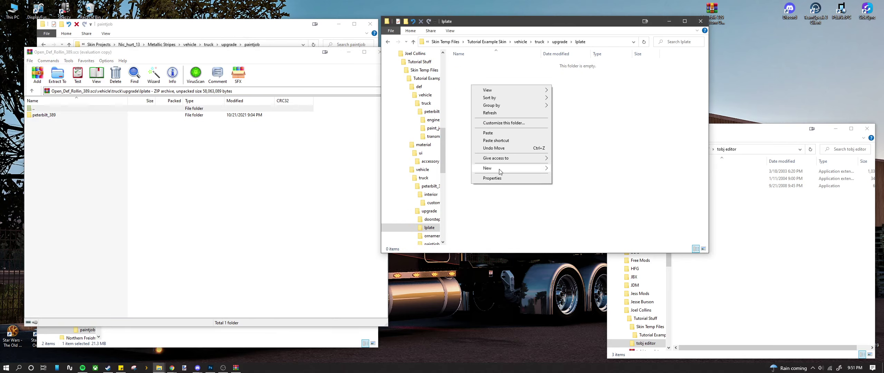
pyautogui.moveTo(500, 170)
pyautogui.click(561, 170)
pyautogui.write('p')
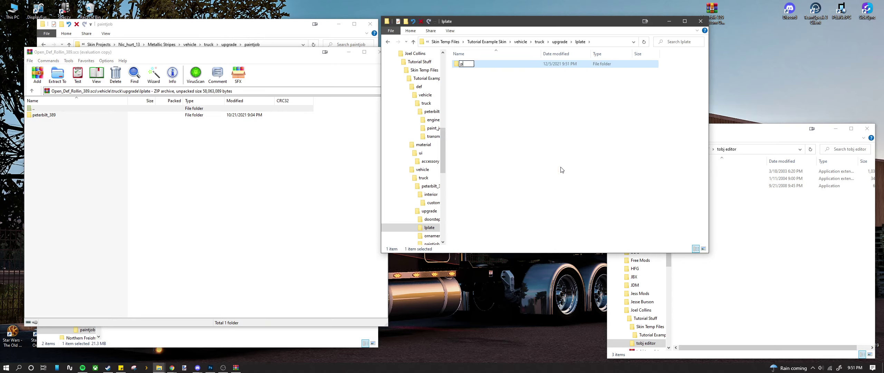
pyautogui.write('eterbilt_389')
pyautogui.press('Return')
# - Copy plate7.dds from the archive's lplate/peterbilt_389 folder into the skin's matching peterbilt_389 folder
pyautogui.doubleClick(473, 65)
pyautogui.doubleClick(57, 115)
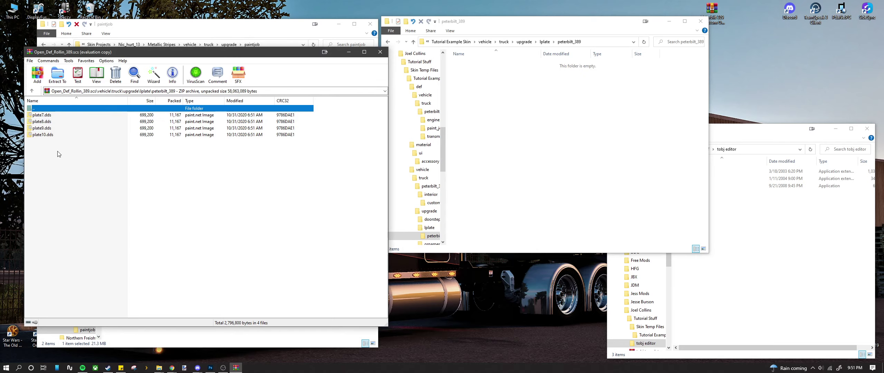
pyautogui.hotkey('ctrl', 'a')
pyautogui.click(52, 140)
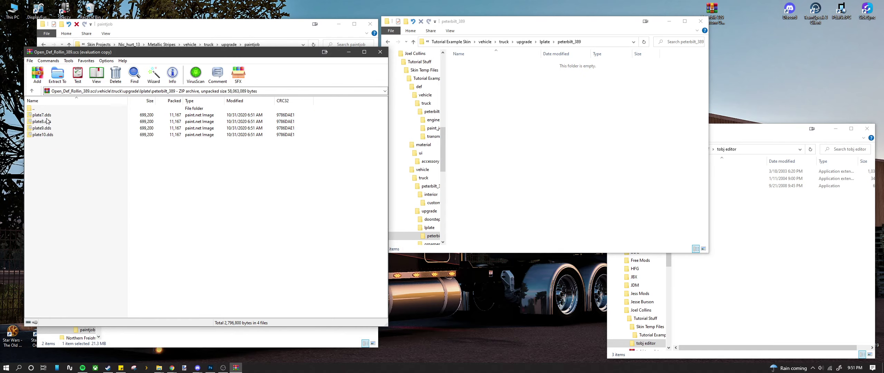
pyautogui.moveTo(47, 116); pyautogui.dragTo(493, 91)
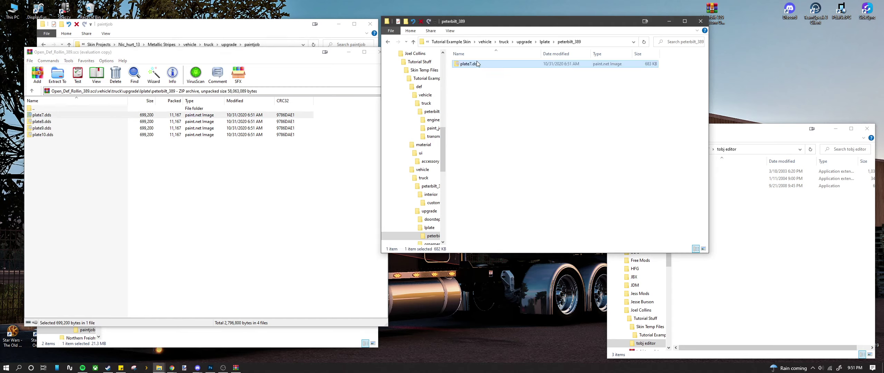
# - Create a folder named peterbilt_389 inside the skin's upgrade/doorsteps folder, matching the archive's doorsteps folder
pyautogui.click(198, 202)
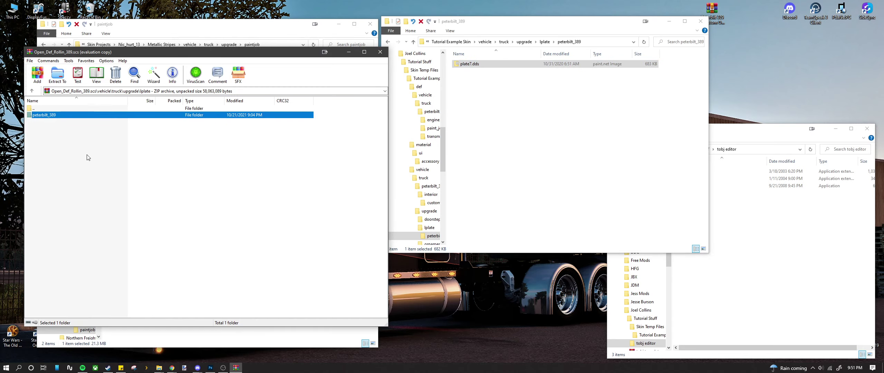
pyautogui.press('BackSpace')
pyautogui.press('BackSpace')
pyautogui.click(50, 129)
pyautogui.doubleClick(51, 116)
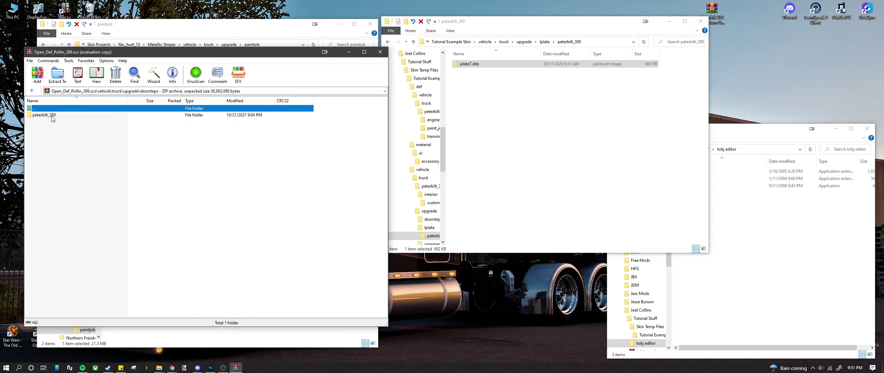
pyautogui.click(504, 138)
pyautogui.press('BackSpace')
pyautogui.press('BackSpace')
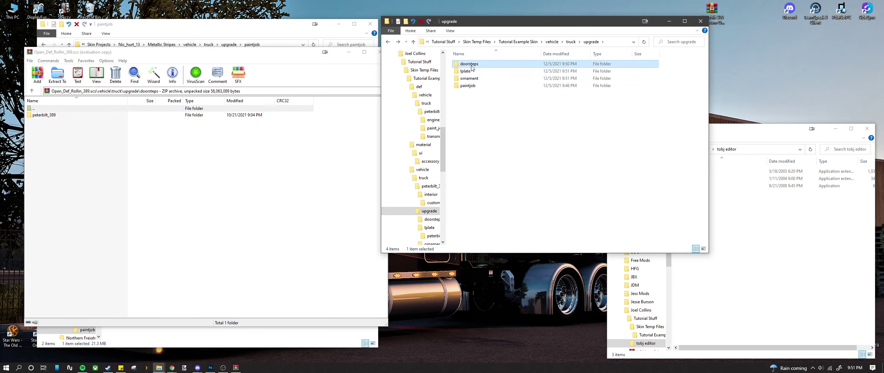
pyautogui.doubleClick(472, 64)
pyautogui.rightClick(482, 102)
pyautogui.moveTo(498, 186)
pyautogui.click(601, 185)
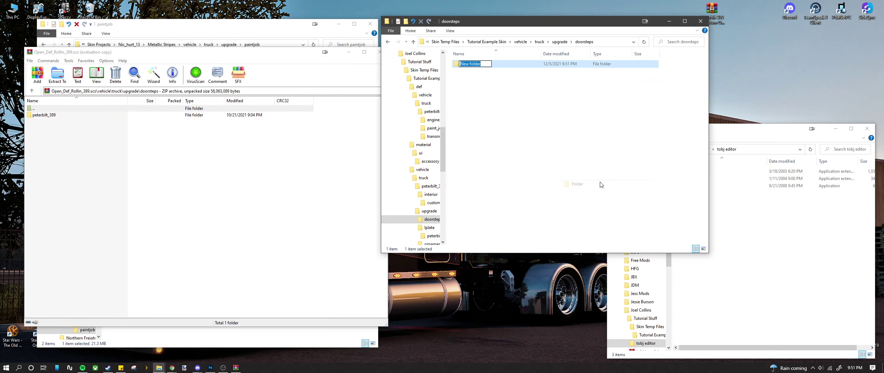
pyautogui.write('peterbilt_389')
pyautogui.press('Return')
# - Copy overlay9c.dds from the archive's doorsteps/peterbilt_389 folder into the skin's matching peterbilt_389 folder
pyautogui.doubleClick(473, 68)
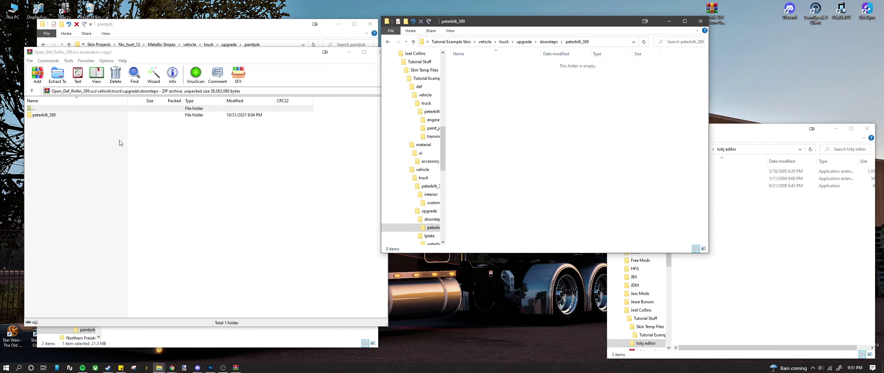
pyautogui.doubleClick(87, 116)
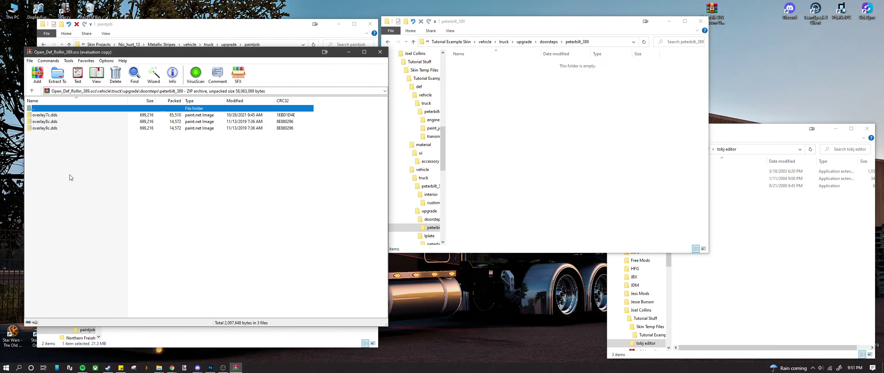
pyautogui.click(49, 128)
pyautogui.click(537, 149)
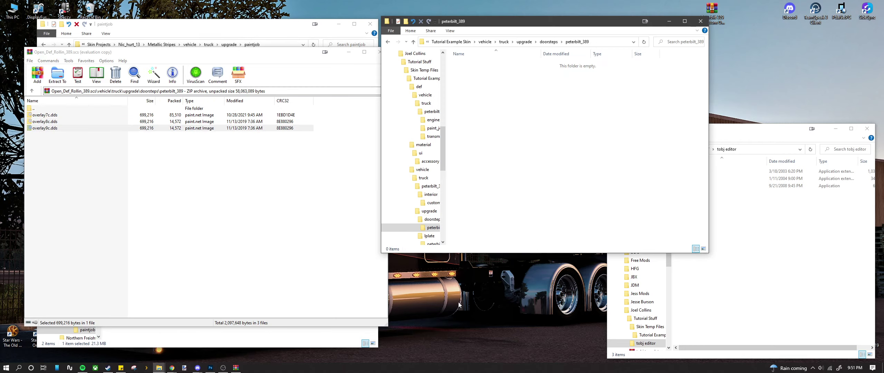
pyautogui.hotkey('ctrl', 'v')
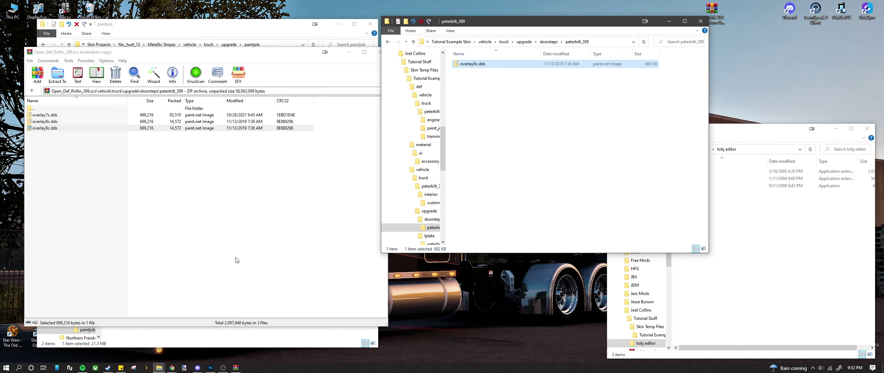
pyautogui.click(237, 258)
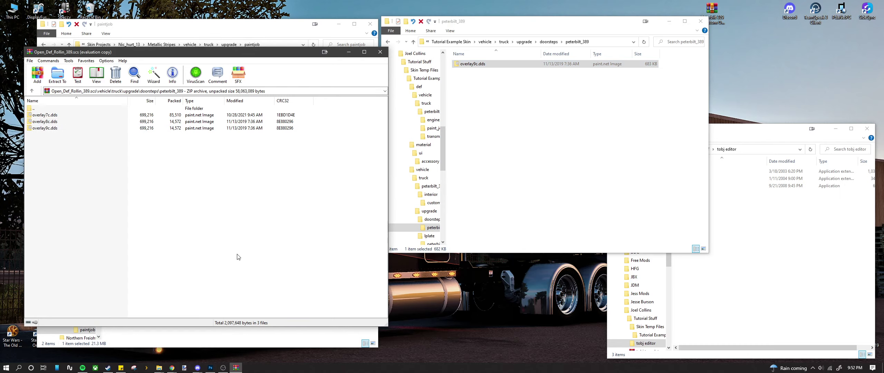
# - Close the archive and select the def, material and vehicle folders at the root of Tutorial Example Skin
pyautogui.click(529, 122)
pyautogui.press('BackSpace')
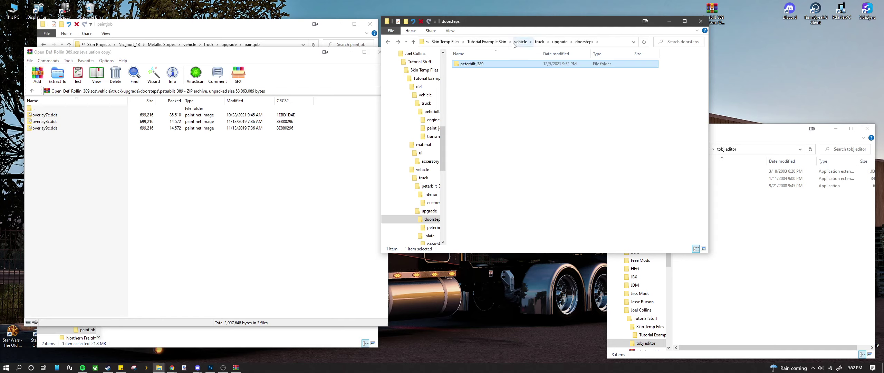
pyautogui.click(148, 177)
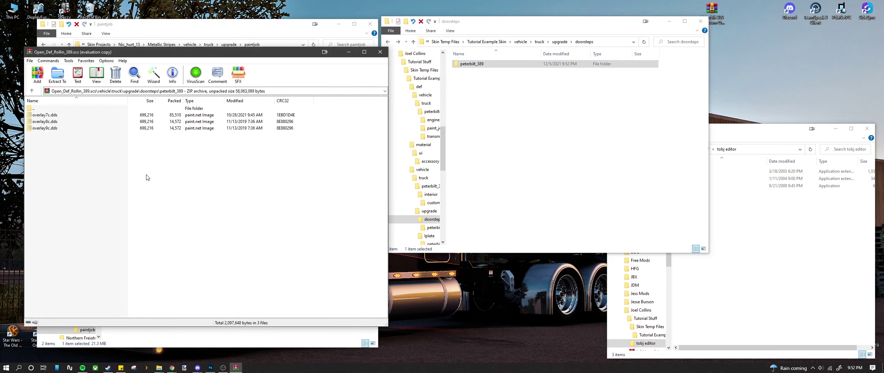
pyautogui.click(379, 52)
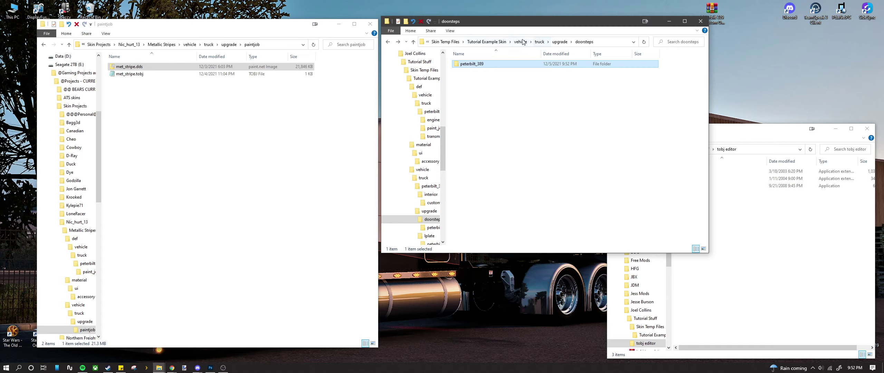
pyautogui.click(491, 46)
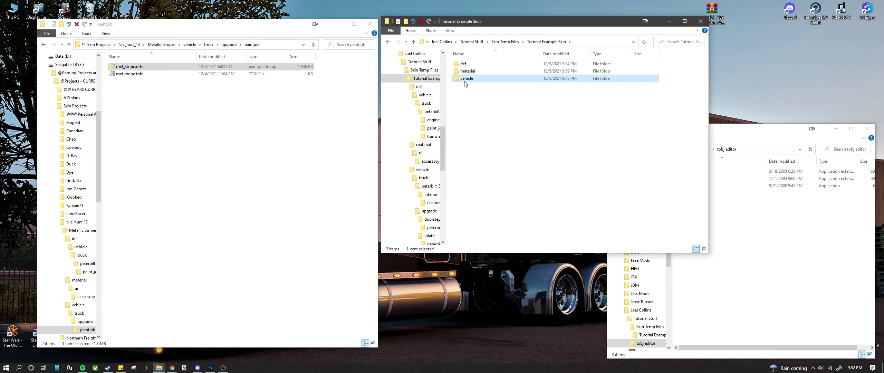
pyautogui.click(460, 67)
pyautogui.hotkey('ctrl', 'a')
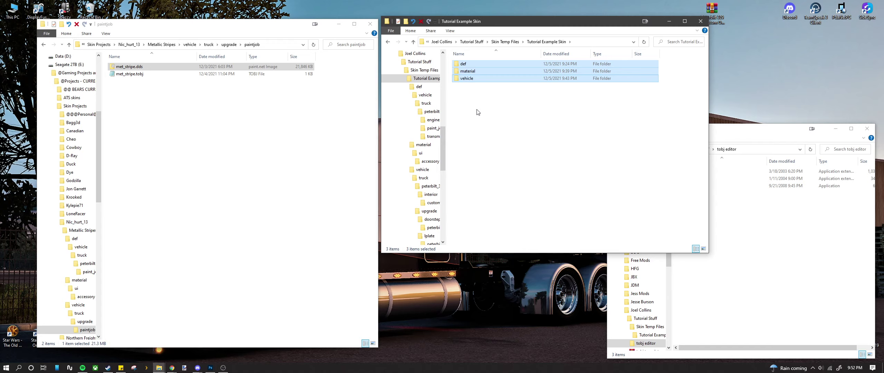
# - Open the Seagate 2TB (E:) drive in the tobj editor's Explorer window and select all its folders
pyautogui.click(786, 276)
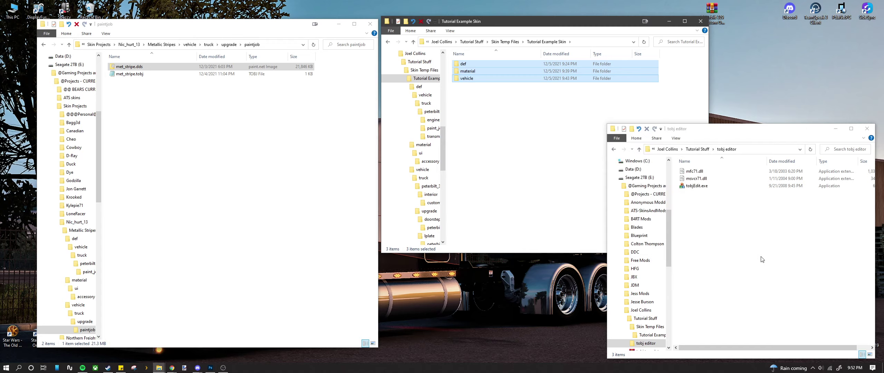
pyautogui.click(634, 179)
pyautogui.hotkey('ctrl', 'a')
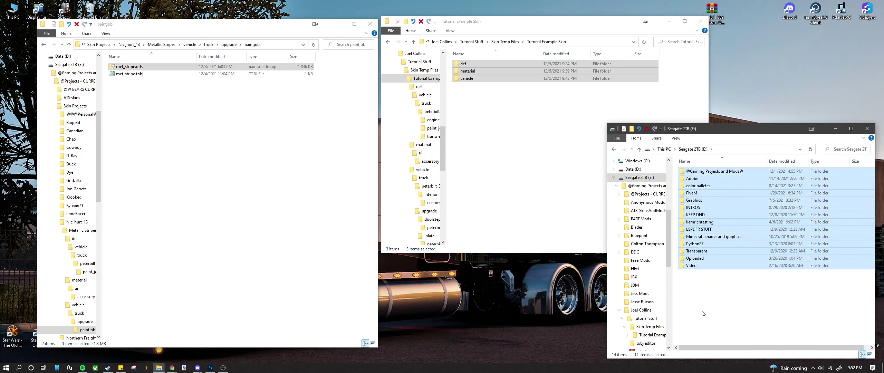
# - Return the drive's Explorer window to the tobj editor folder and go up from paintjob to the Metallic Stripes root folder
pyautogui.hotkey('alt', 'Left')
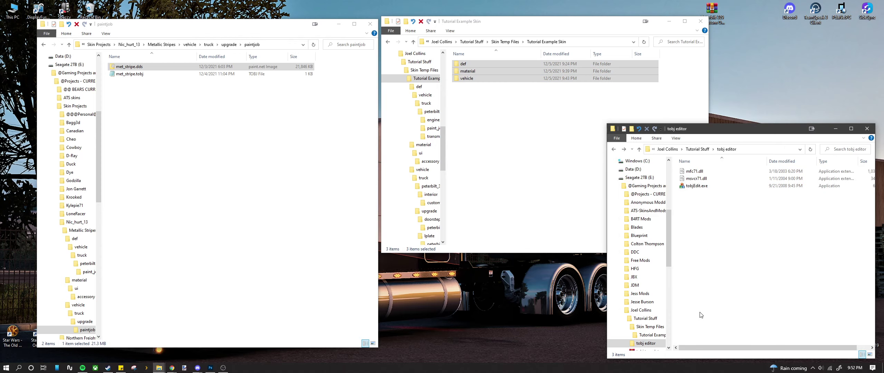
pyautogui.hotkey('alt', 'Left')
pyautogui.hotkey('alt', 'Right')
pyautogui.click(224, 172)
pyautogui.click(159, 45)
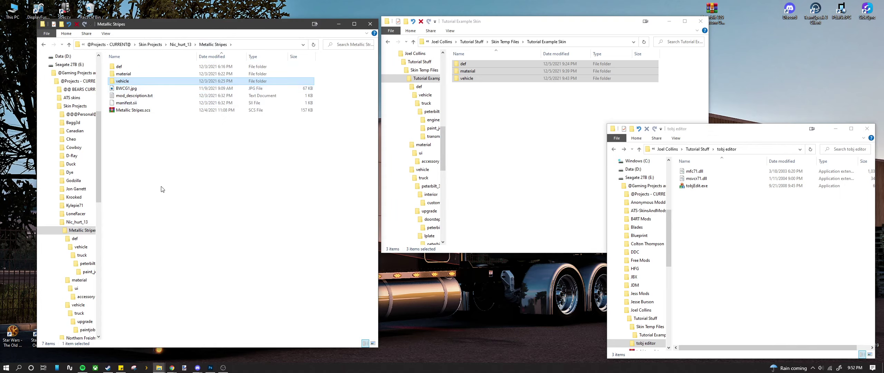
# - Open the Skin Temp Files folder inside Tutorial Stuff in the tobj editor's Explorer window
pyautogui.click(591, 141)
pyautogui.click(728, 279)
pyautogui.hotkey('alt', 'Up')
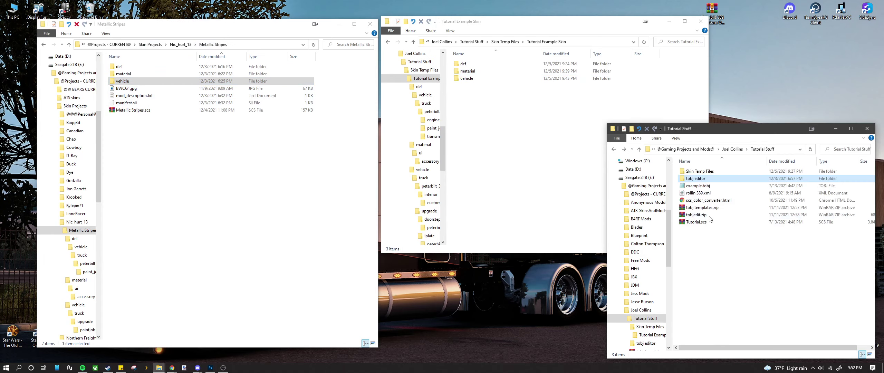
pyautogui.doubleClick(700, 171)
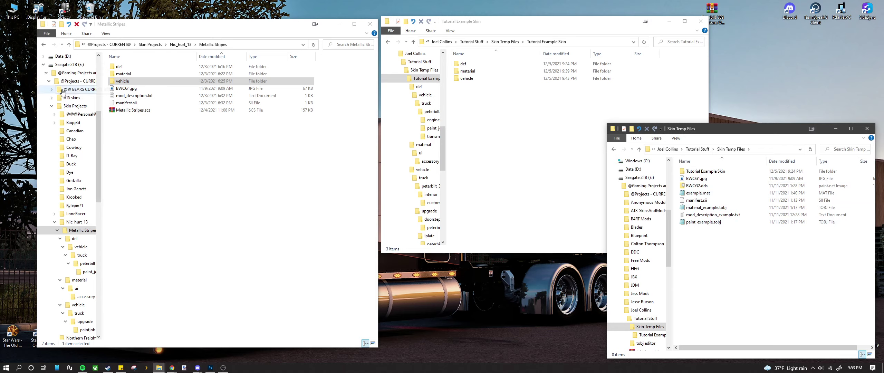
# - Select BWCG1.jpg, mod_description.txt and manifest.sii in the Metallic Stripes folder to point out the required root files
pyautogui.click(133, 92)
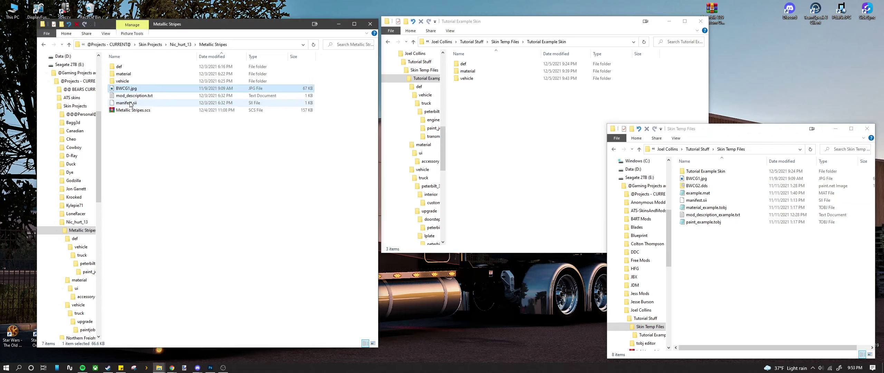
pyautogui.keyDown('shift'); pyautogui.click(128, 103); pyautogui.keyUp('shift')
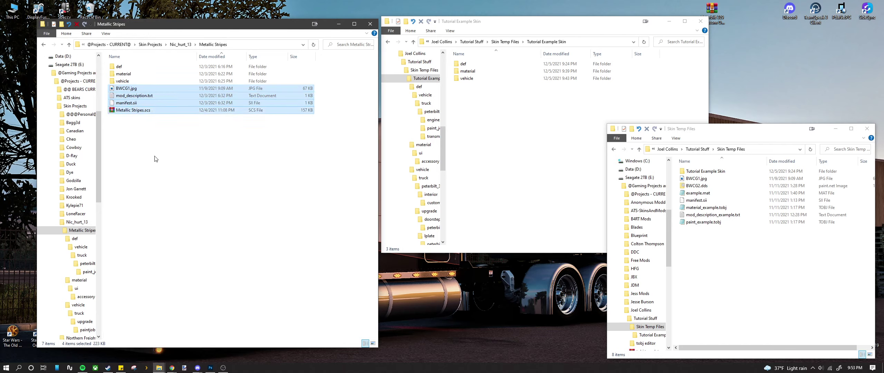
pyautogui.click(135, 113)
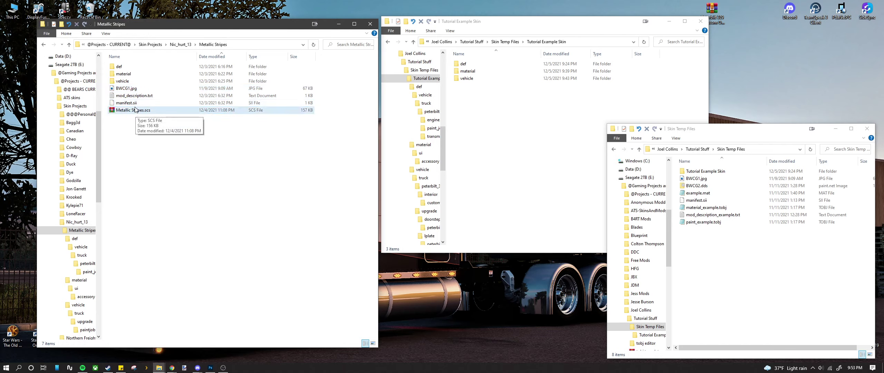
pyautogui.click(134, 103)
pyautogui.keyDown('shift'); pyautogui.click(138, 89); pyautogui.keyUp('shift')
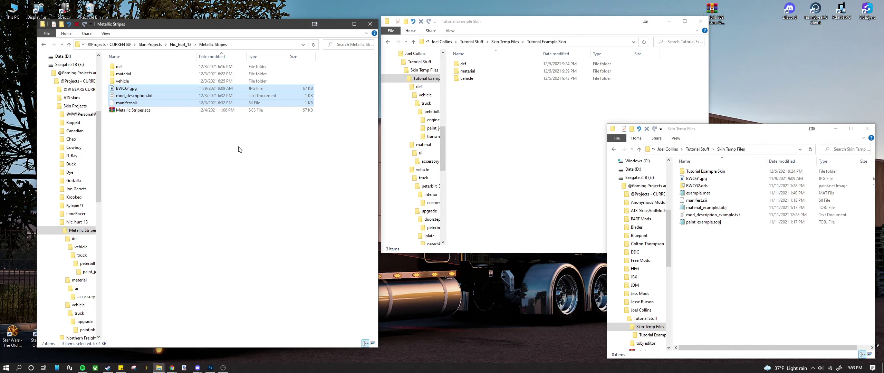
pyautogui.click(515, 140)
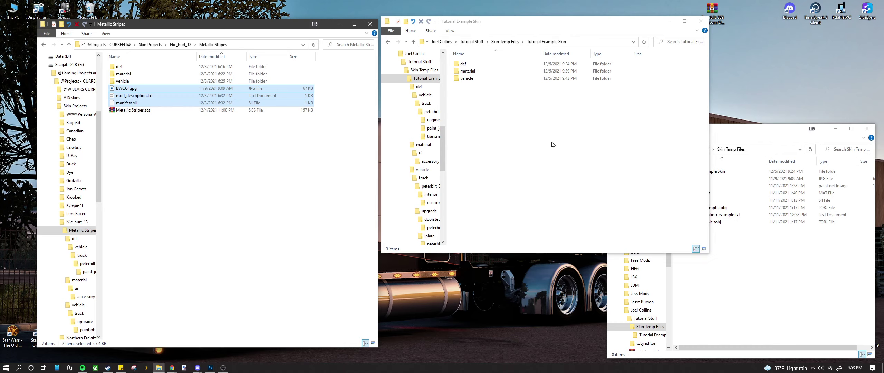
# - View BWCG1.jpg from the Metallic Stripes folder enlarged in Photos and close the viewer
pyautogui.click(145, 89)
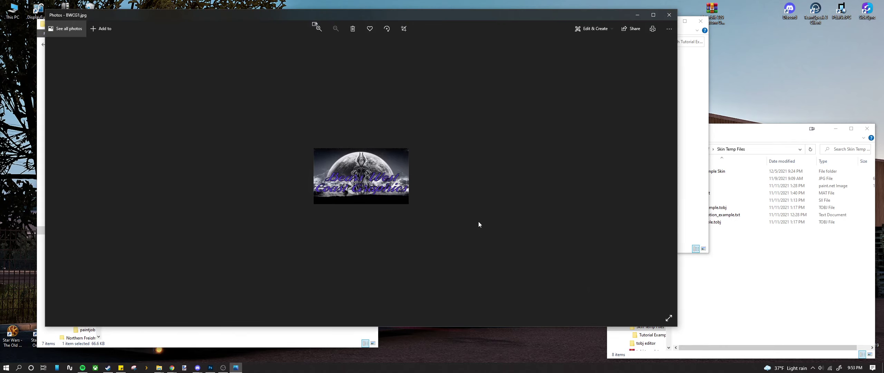
pyautogui.scroll(3, 368, 190)
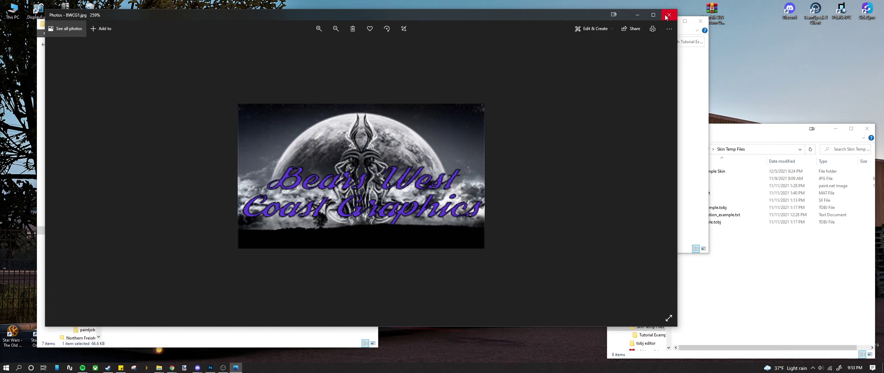
pyautogui.click(669, 14)
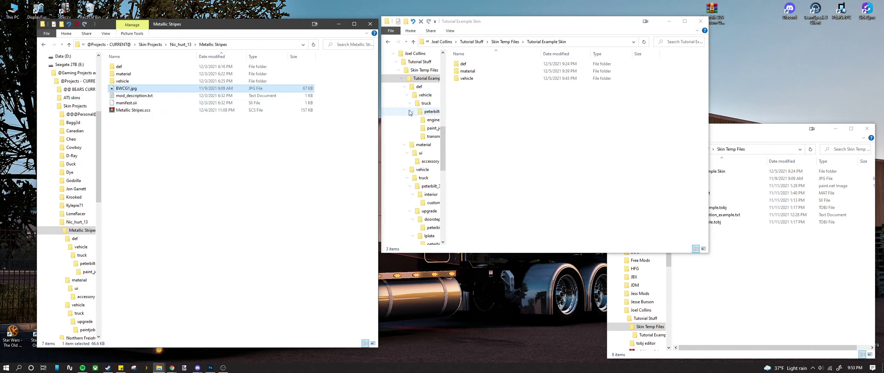
# - Copy BWCG1.jpg from Metallic Stripes into the root of Tutorial Example Skin, keeping the original in place
pyautogui.moveTo(180, 89); pyautogui.dragTo(549, 174)
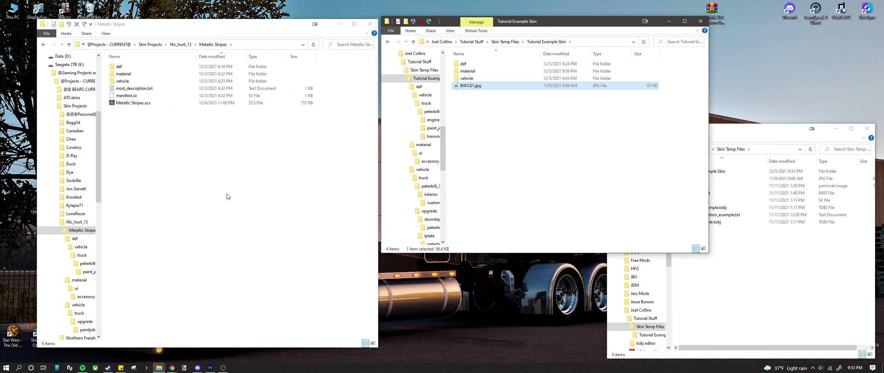
pyautogui.hotkey('ctrl', 'z')
pyautogui.rightClick(130, 88)
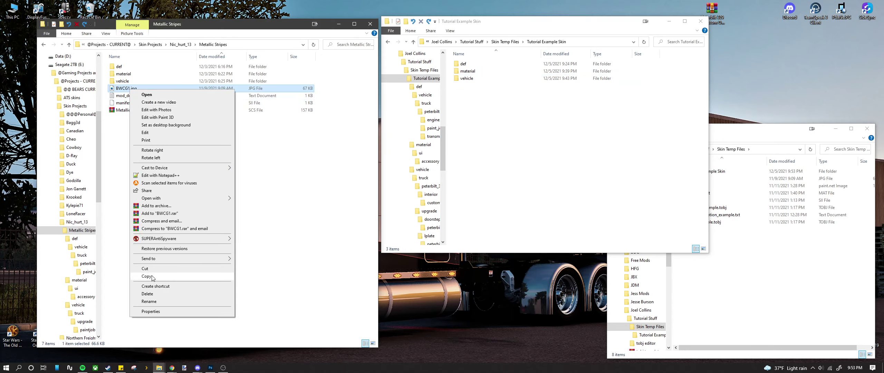
pyautogui.click(146, 277)
pyautogui.rightClick(471, 129)
pyautogui.click(487, 176)
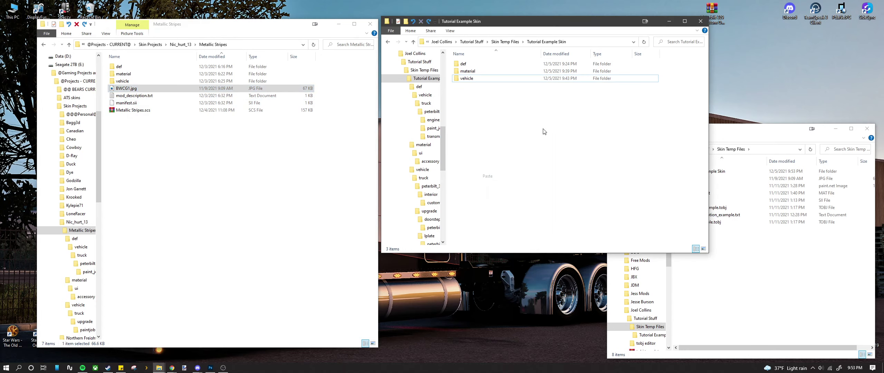
pyautogui.hotkey('ctrl', 'a')
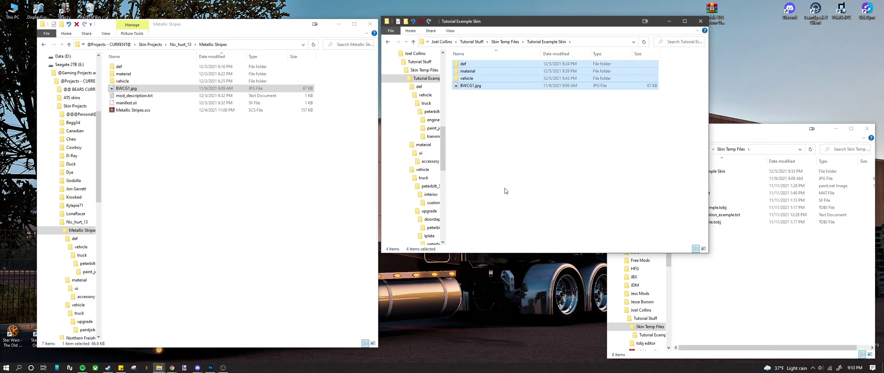
# - Copy manifest.sii from Metallic Stripes into the root of Tutorial Example Skin
pyautogui.click(135, 150)
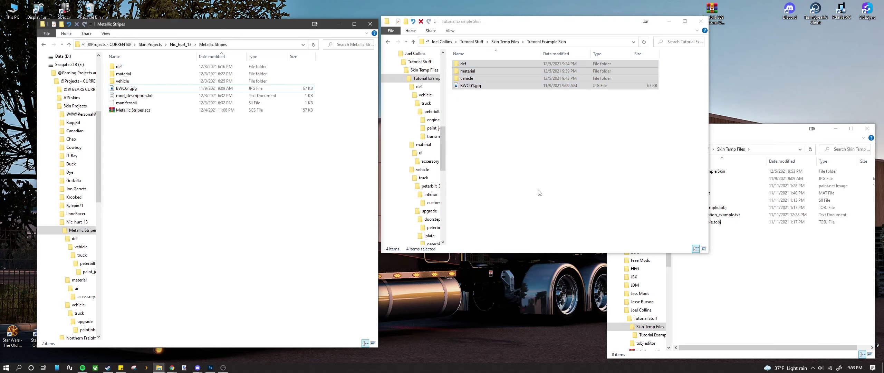
pyautogui.rightClick(136, 105)
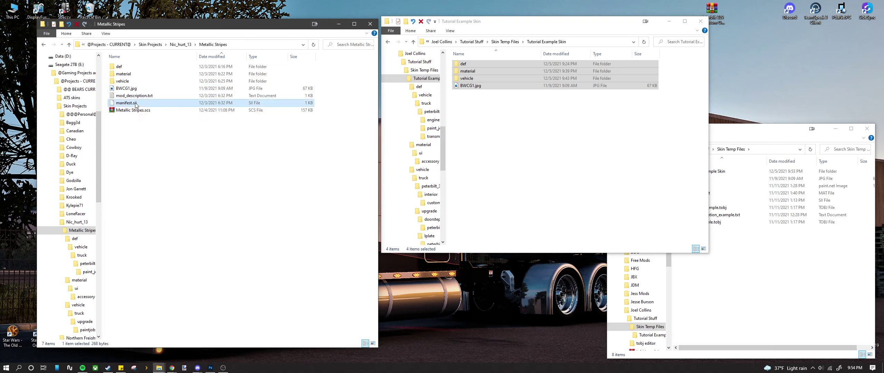
pyautogui.click(152, 216)
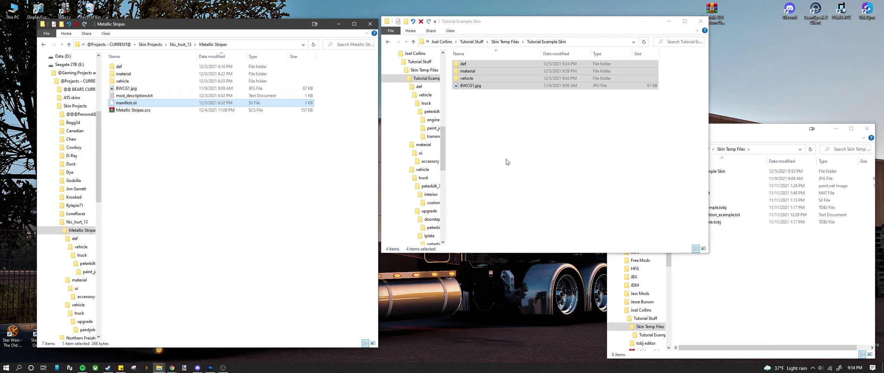
pyautogui.rightClick(506, 161)
pyautogui.click(523, 207)
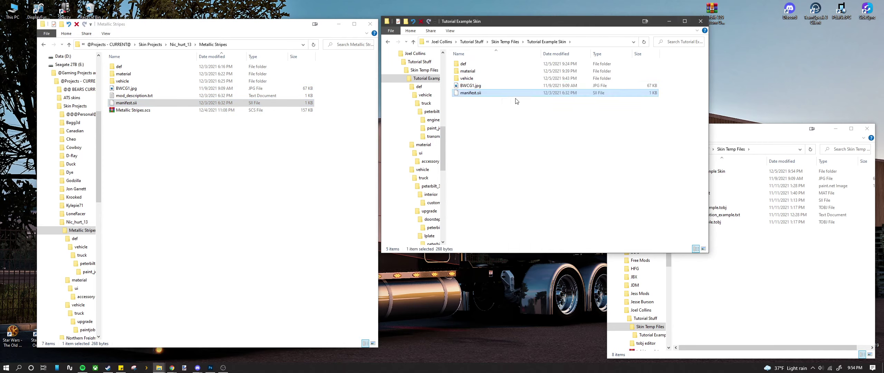
# - Open the copied manifest.sii in Notepad, widen the window to show full lines, and highlight the display_name value
pyautogui.doubleClick(470, 94)
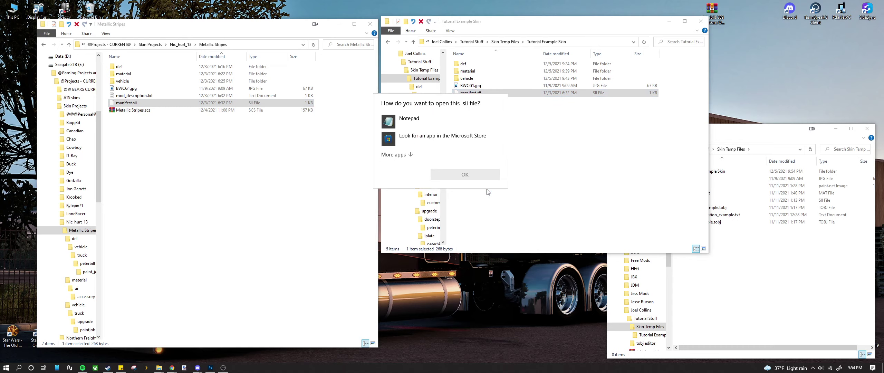
pyautogui.click(461, 177)
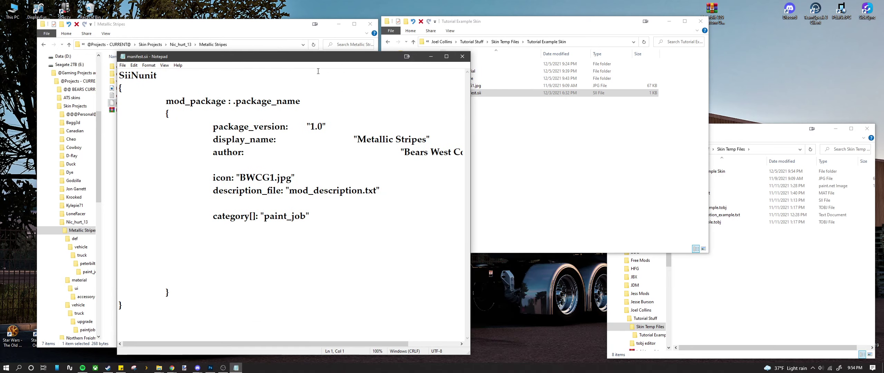
pyautogui.moveTo(313, 58); pyautogui.dragTo(277, 52)
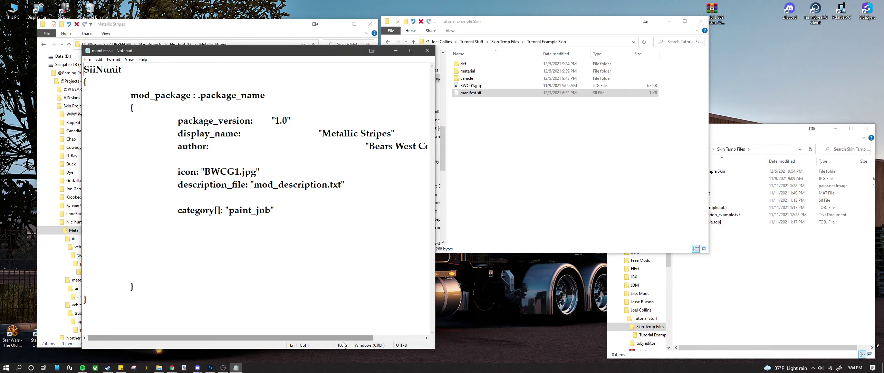
pyautogui.moveTo(435, 348); pyautogui.dragTo(554, 345)
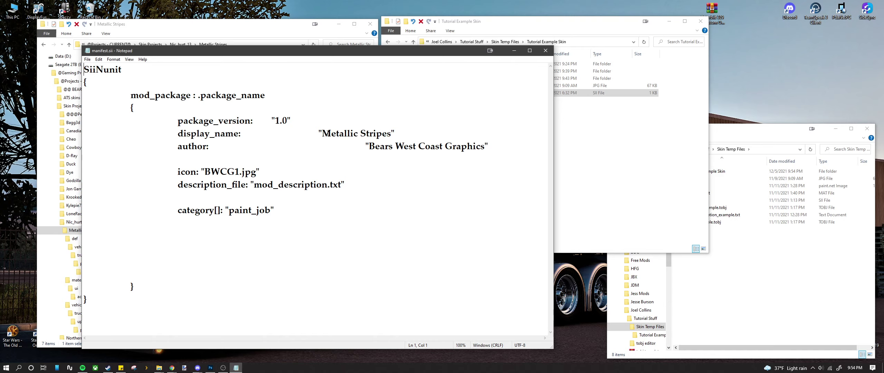
pyautogui.moveTo(322, 133); pyautogui.dragTo(391, 134)
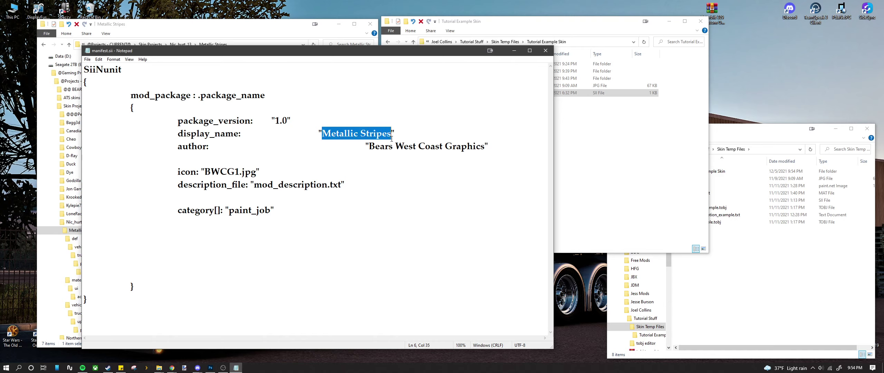
# - Delete the copied manifest.sii from the root of Tutorial Example Skin
pyautogui.click(722, 238)
pyautogui.click(566, 111)
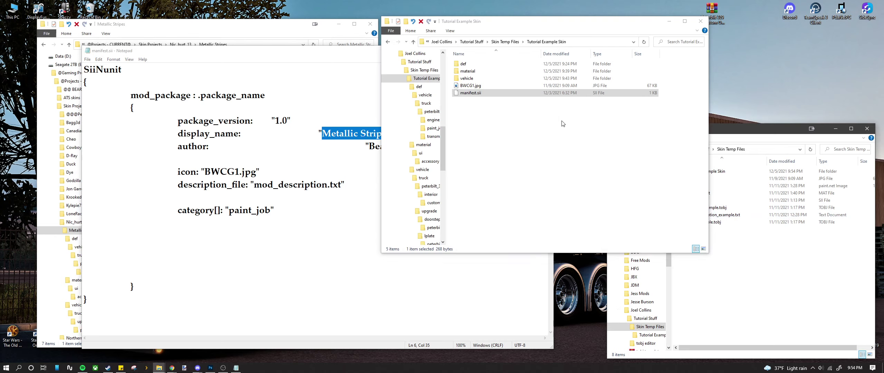
pyautogui.rightClick(485, 95)
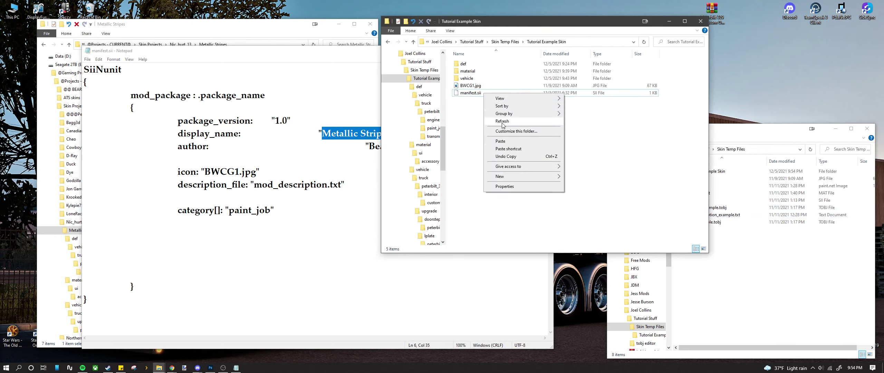
pyautogui.click(475, 102)
pyautogui.rightClick(466, 93)
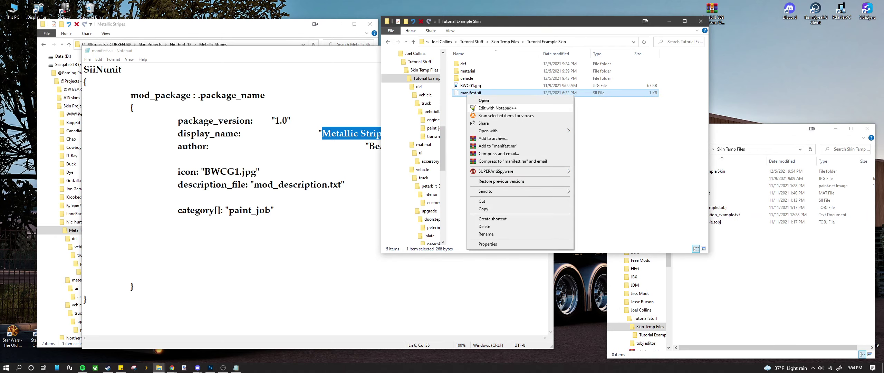
pyautogui.click(621, 163)
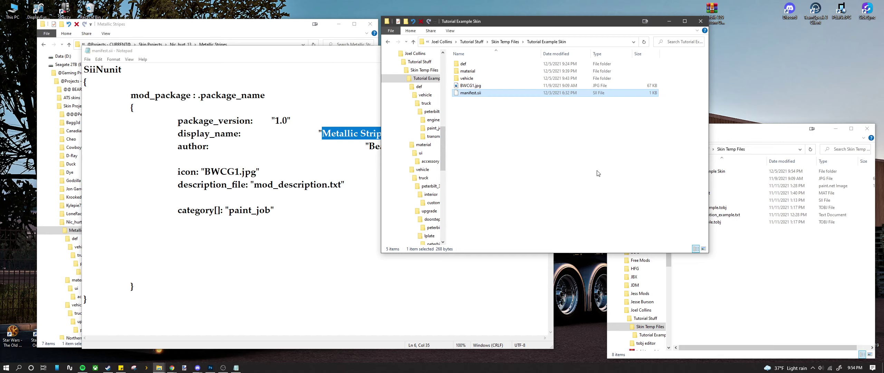
# - Copy the template manifest.sii from Skin Temp Files into the root of Tutorial Example Skin
pyautogui.click(710, 231)
pyautogui.rightClick(689, 201)
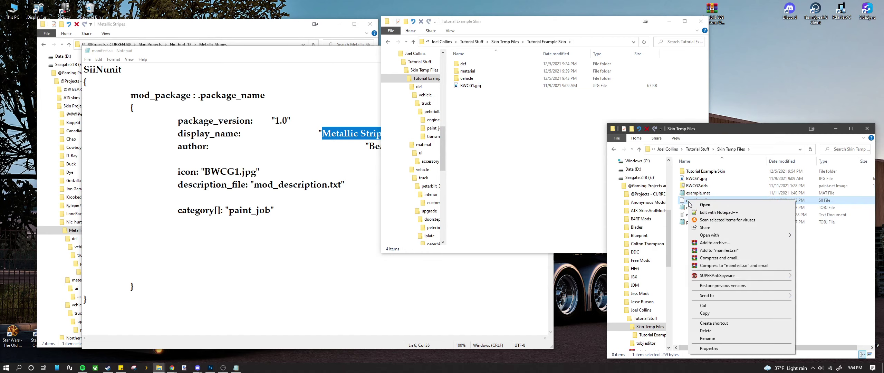
pyautogui.click(704, 312)
pyautogui.rightClick(531, 163)
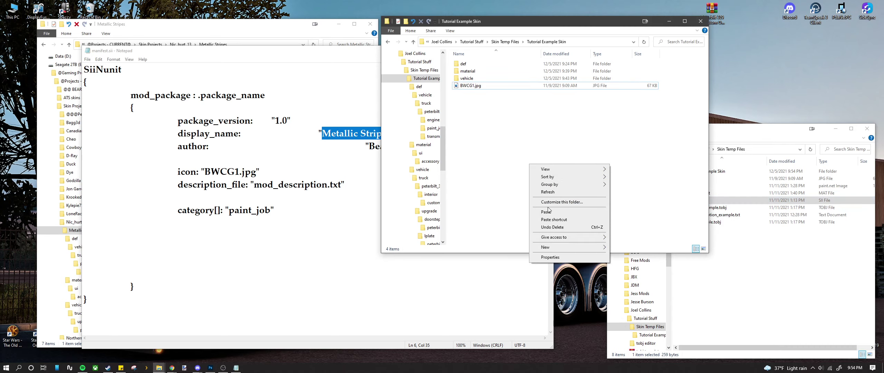
pyautogui.click(545, 212)
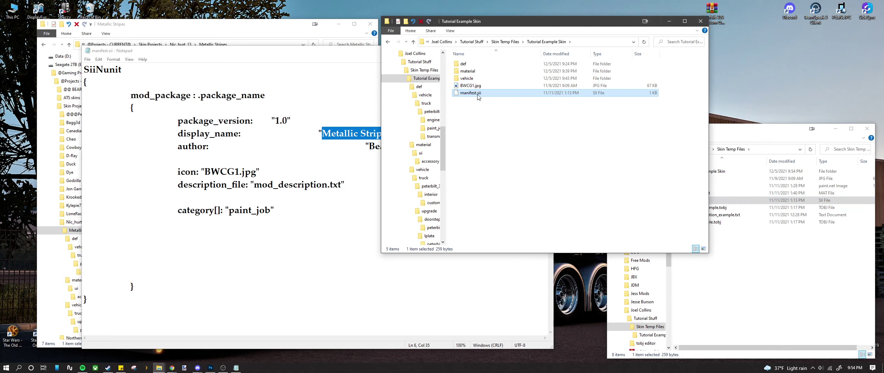
# - Open the skin's manifest.sii in Notepad and widen its window beside the Metallic Stripes manifest for comparison
pyautogui.doubleClick(478, 93)
pyautogui.press('Return')
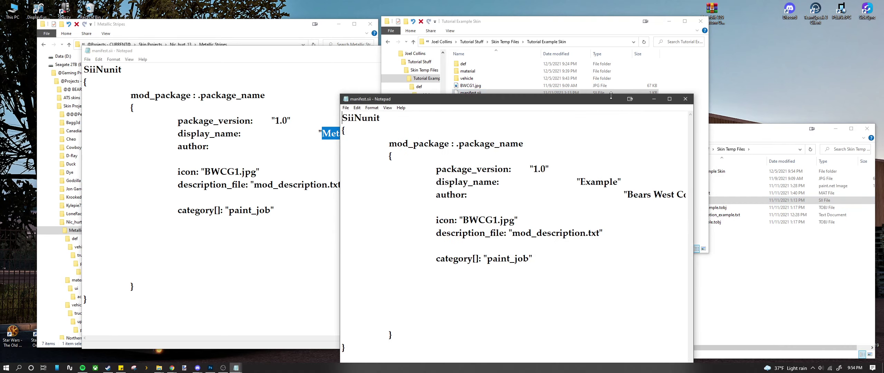
pyautogui.moveTo(542, 103); pyautogui.dragTo(575, 30)
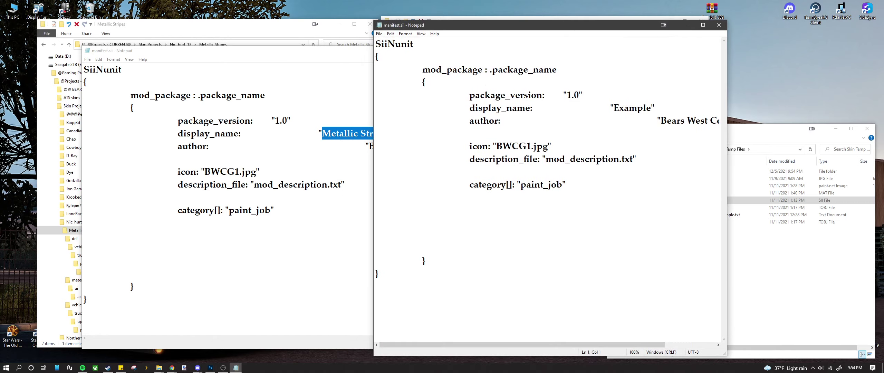
pyautogui.moveTo(726, 188); pyautogui.dragTo(844, 186)
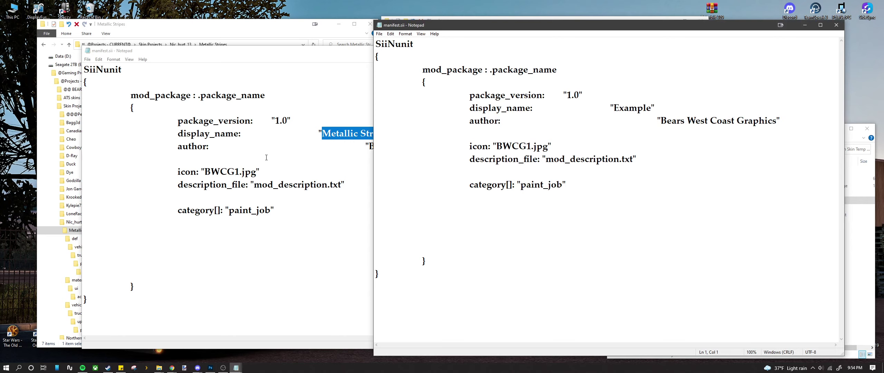
# - Compare the display_name and author values between the Metallic Stripes manifest and the Tutorial Example Skin manifest
pyautogui.click(266, 158)
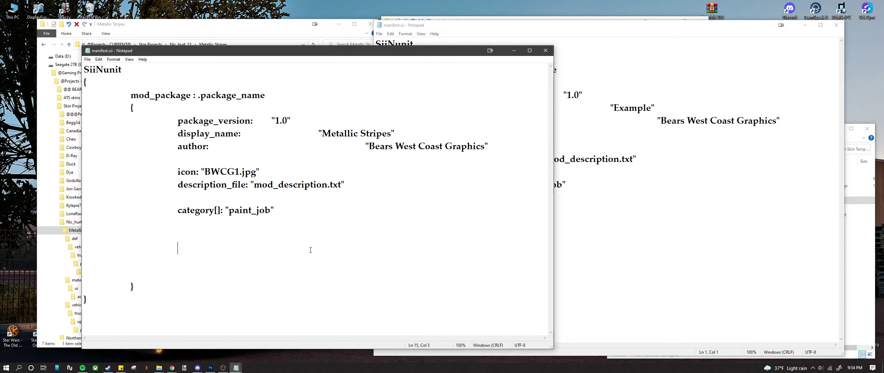
pyautogui.doubleClick(615, 107)
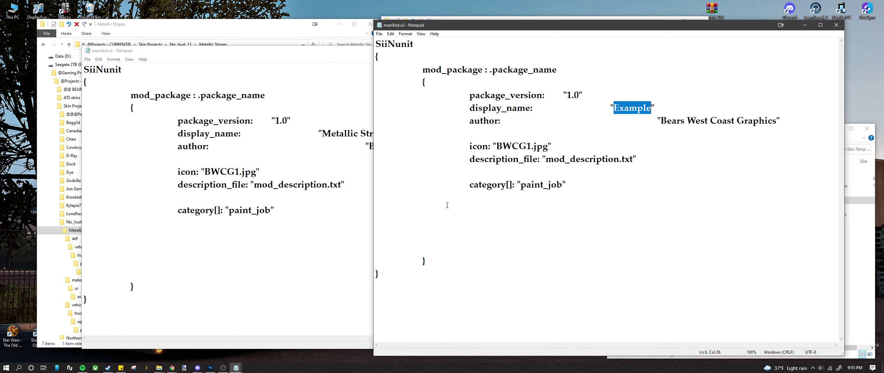
pyautogui.click(303, 63)
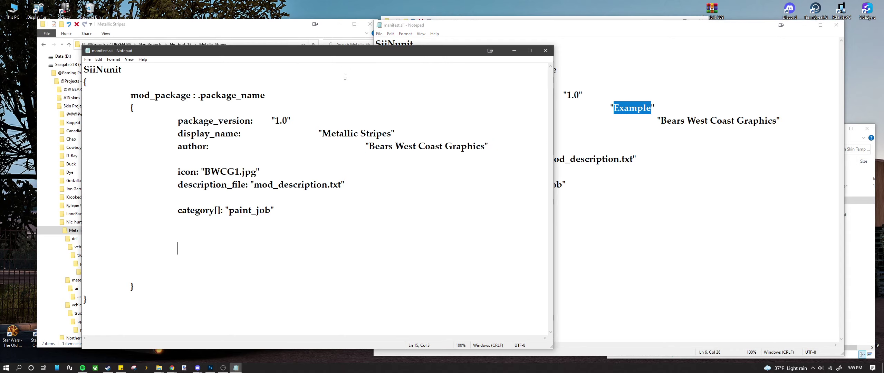
pyautogui.moveTo(321, 133); pyautogui.dragTo(392, 138)
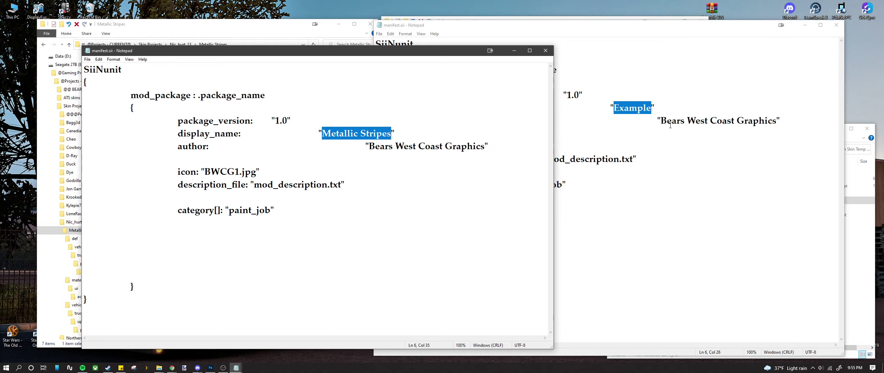
pyautogui.moveTo(660, 120); pyautogui.dragTo(773, 123)
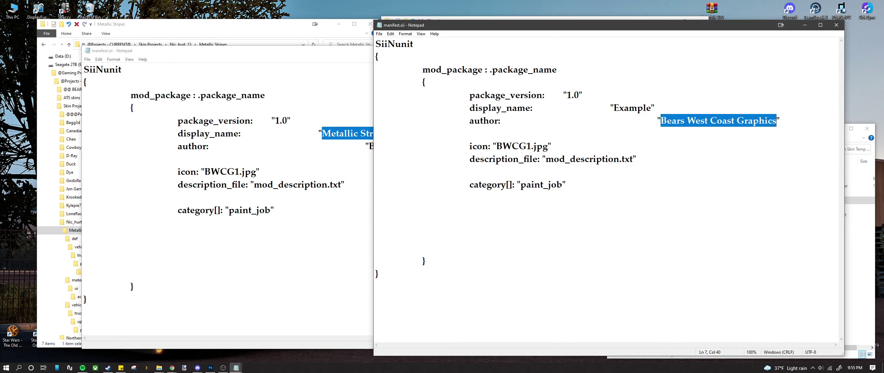
pyautogui.click(162, 266)
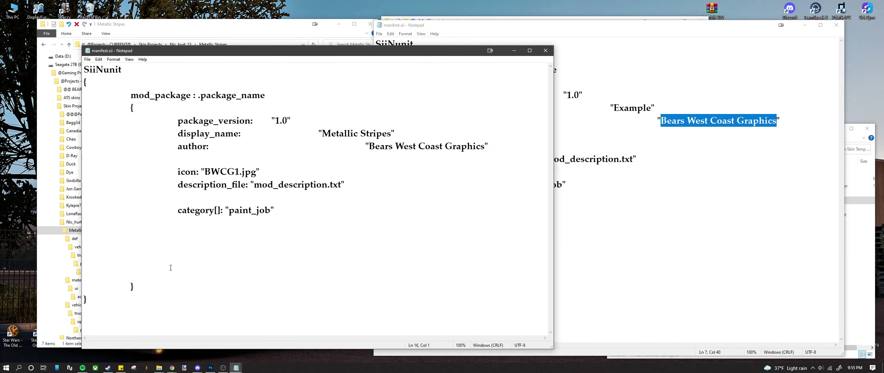
pyautogui.click(594, 254)
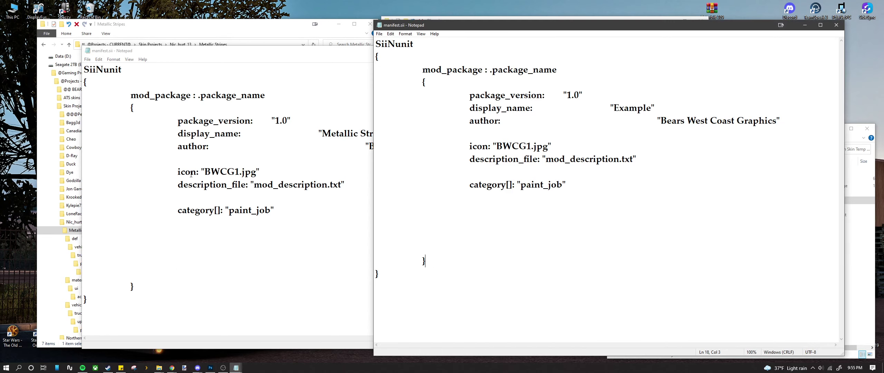
# - Highlight the icon and description_file values in the Metallic Stripes manifest to review which files they reference
pyautogui.moveTo(204, 171); pyautogui.dragTo(256, 175)
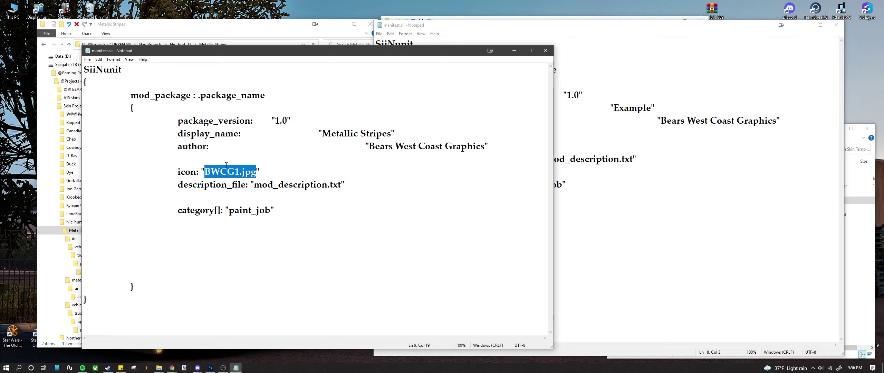
pyautogui.moveTo(205, 172); pyautogui.dragTo(239, 172)
pyautogui.moveTo(254, 185); pyautogui.dragTo(342, 185)
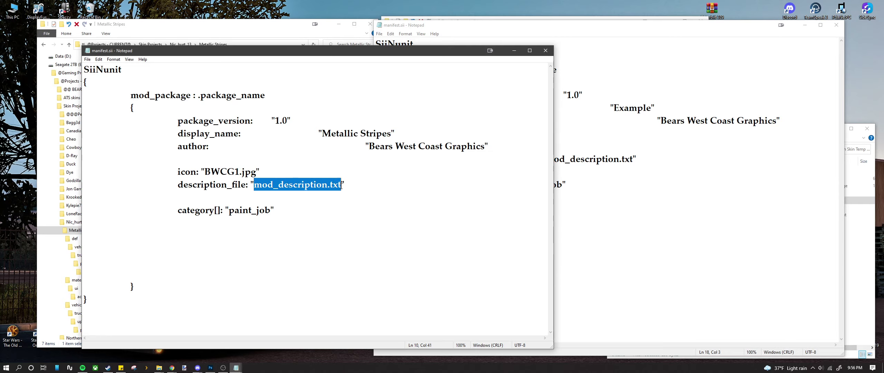
pyautogui.click(291, 185)
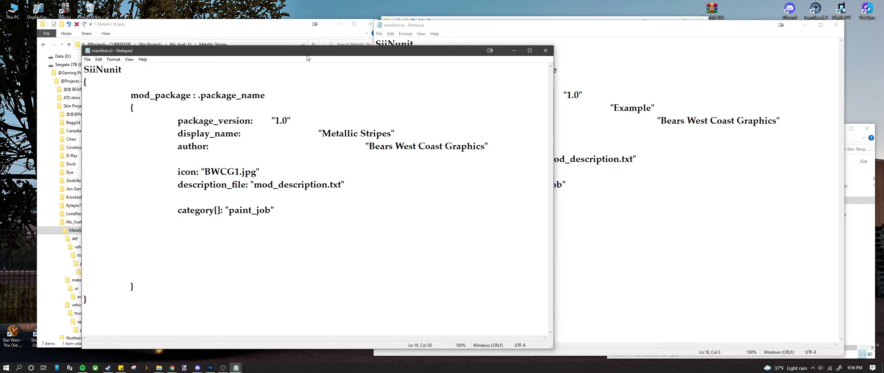
# - Move the Metallic Stripes manifest off its folder listing, check description_file against mod_description.txt there, and highlight the category value
pyautogui.moveTo(308, 58); pyautogui.dragTo(477, 50)
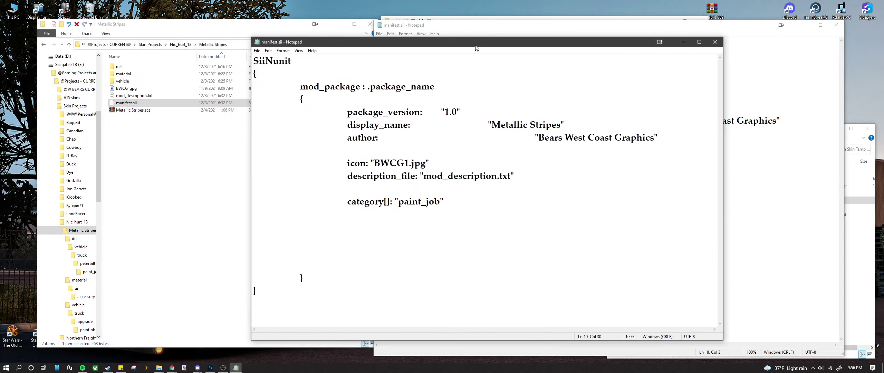
pyautogui.click(139, 97)
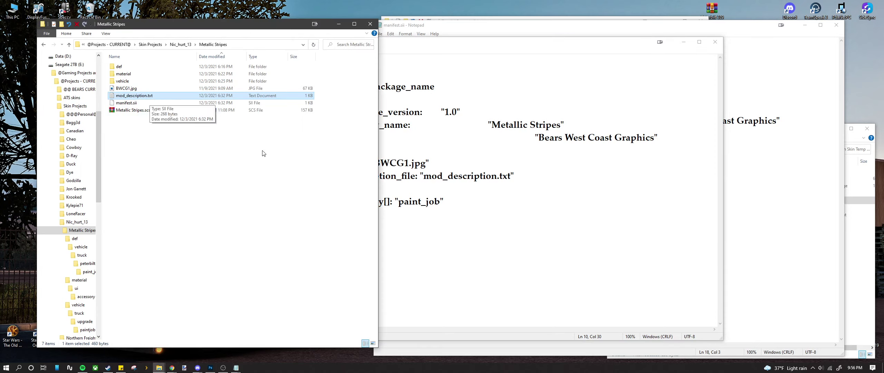
pyautogui.click(397, 225)
pyautogui.moveTo(424, 177); pyautogui.dragTo(491, 177)
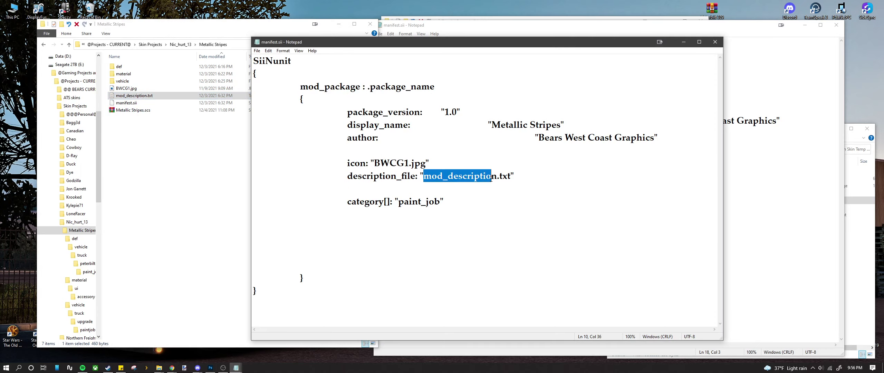
pyautogui.click(458, 222)
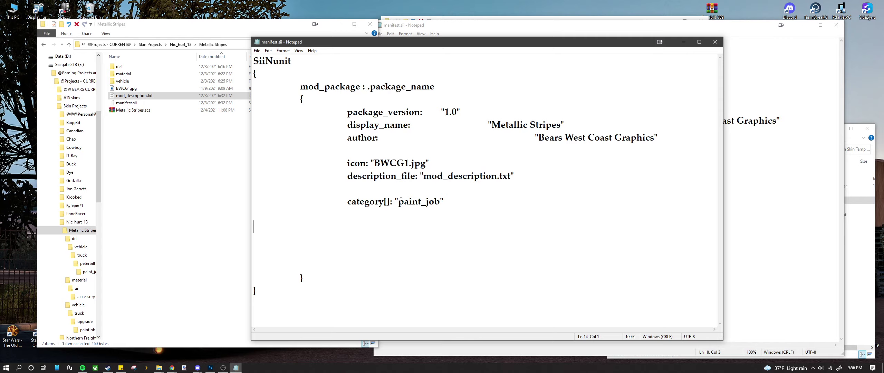
pyautogui.moveTo(400, 201); pyautogui.dragTo(439, 202)
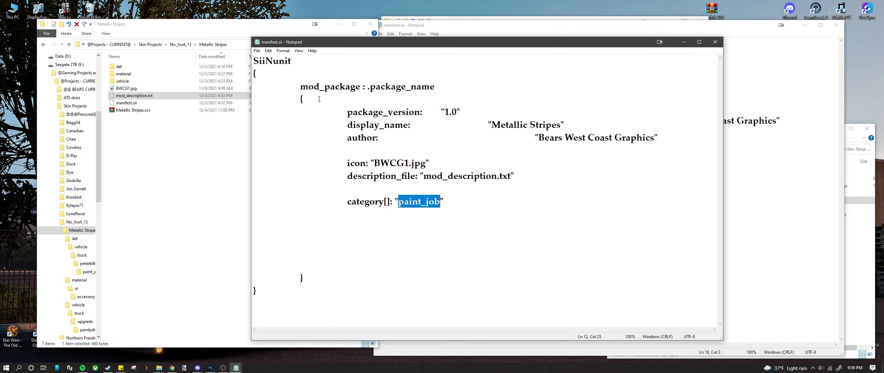
# - Close both open manifest.sii files in Notepad
pyautogui.click(257, 50)
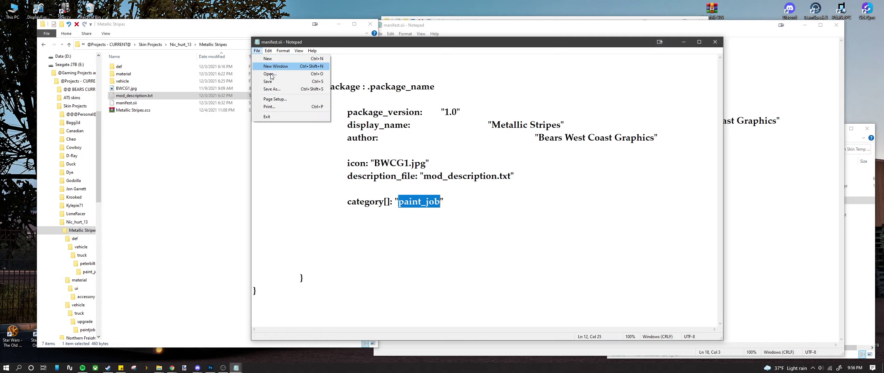
pyautogui.click(715, 42)
pyautogui.click(836, 25)
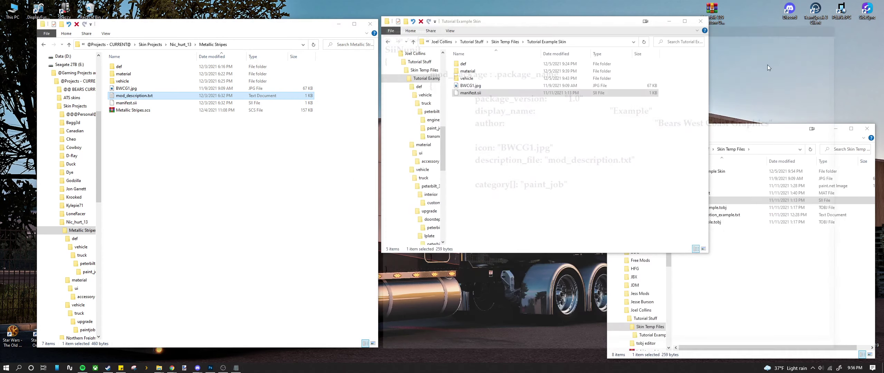
# - Copy mod_description_example.txt from Skin Temp Files into the root of Tutorial Example Skin
pyautogui.click(562, 211)
pyautogui.click(750, 321)
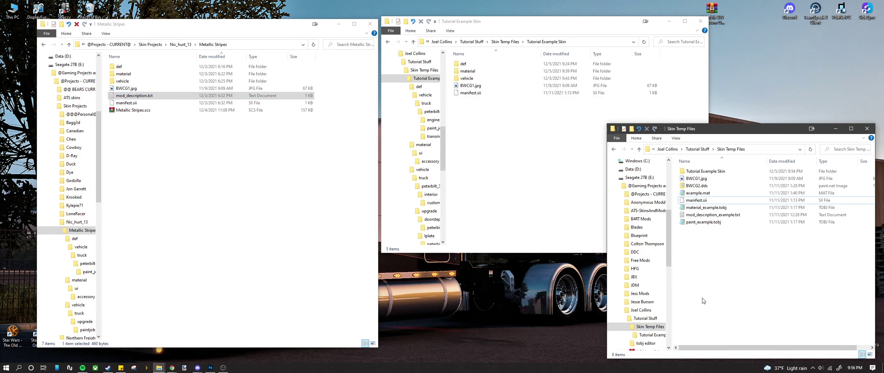
pyautogui.rightClick(693, 216)
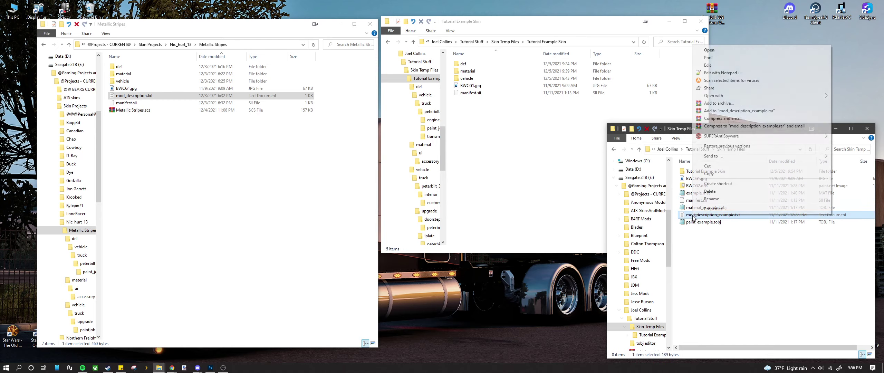
pyautogui.click(708, 174)
pyautogui.rightClick(539, 200)
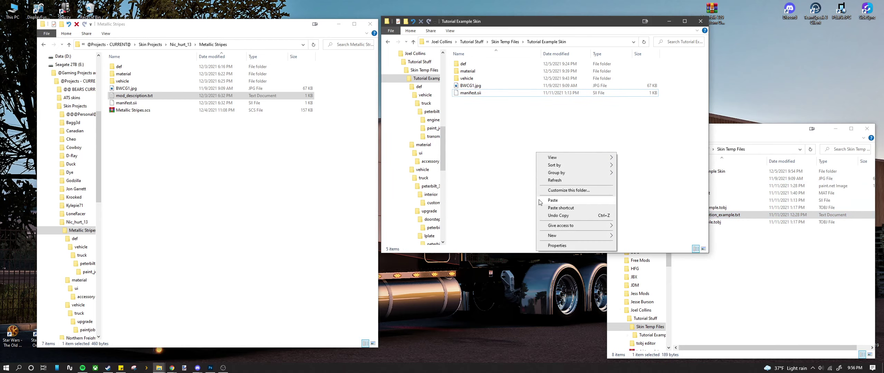
pyautogui.click(553, 200)
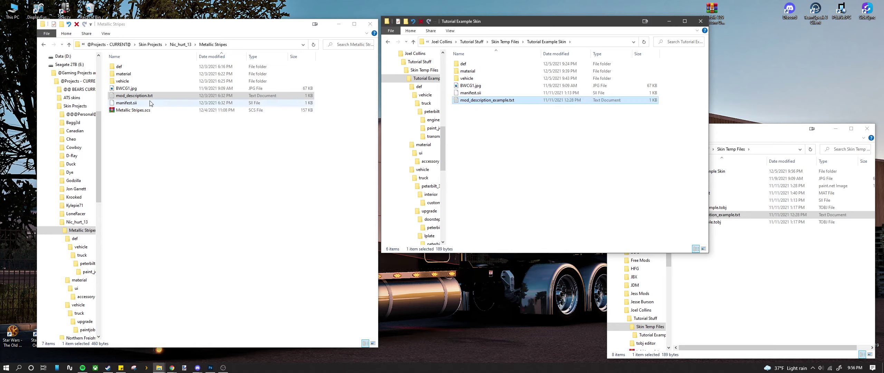
# - Rename the copied mod_description_example.txt in Tutorial Example Skin as mod_description.txt
pyautogui.rightClick(502, 101)
pyautogui.click(523, 255)
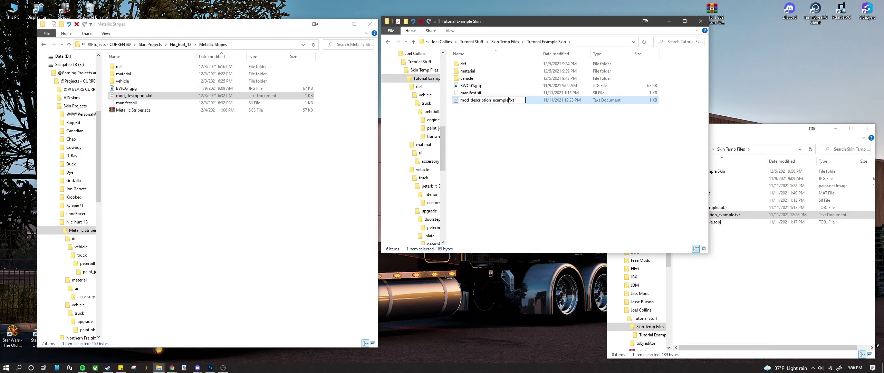
pyautogui.press('End')
pyautogui.press('Left')
pyautogui.press('Left')
pyautogui.press('Left')
pyautogui.press('Left')
pyautogui.press('BackSpace')
pyautogui.press('BackSpace')
pyautogui.press('BackSpace')
pyautogui.press('BackSpace')
pyautogui.press('BackSpace')
pyautogui.press('BackSpace')
pyautogui.press('BackSpace')
pyautogui.press('BackSpace')
pyautogui.press('BackSpace')
pyautogui.write('n')
pyautogui.click(512, 148)
pyautogui.doubleClick(474, 96)
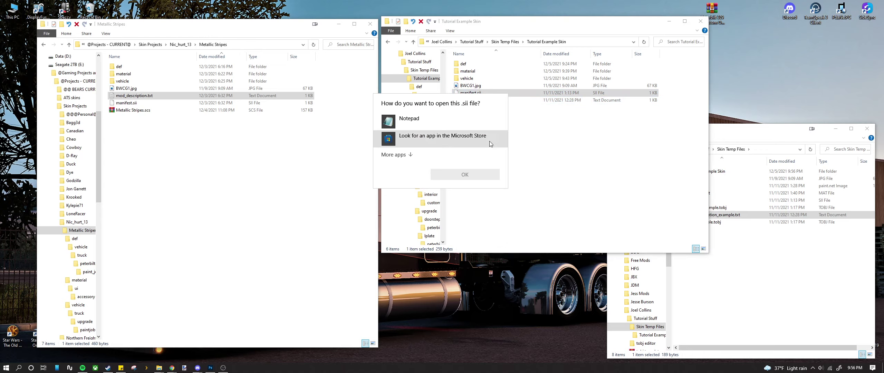
pyautogui.click(459, 122)
pyautogui.click(468, 176)
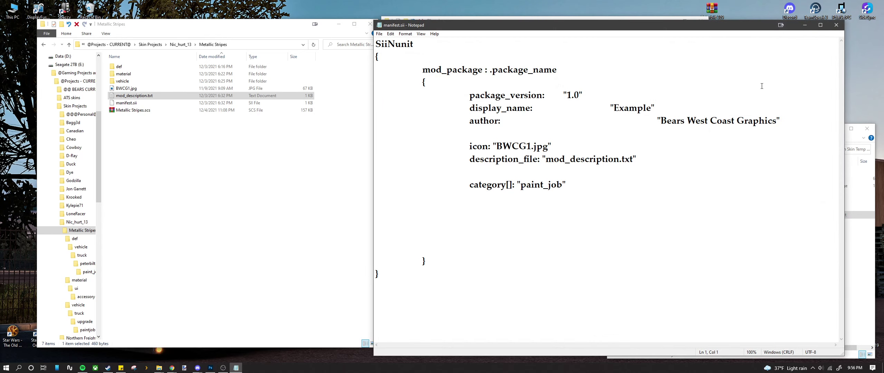
pyautogui.click(836, 25)
# - Open the skin's mod_description.txt, replace "Veilleux Trucking" with "EXAMPLE" in the first line, and save the file
pyautogui.doubleClick(471, 101)
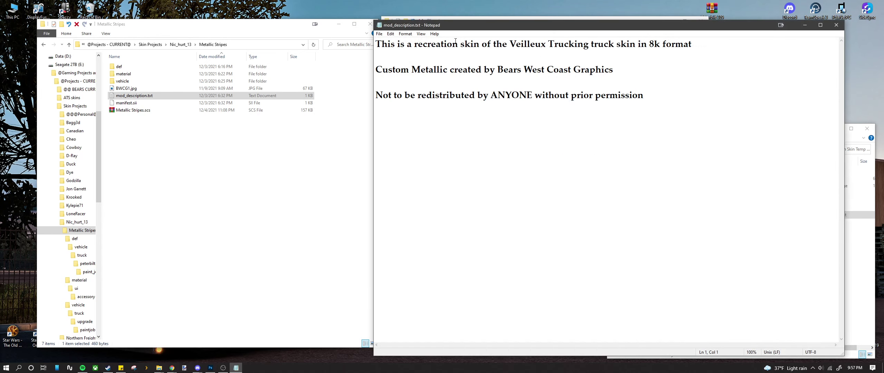
pyautogui.moveTo(510, 44); pyautogui.dragTo(587, 47)
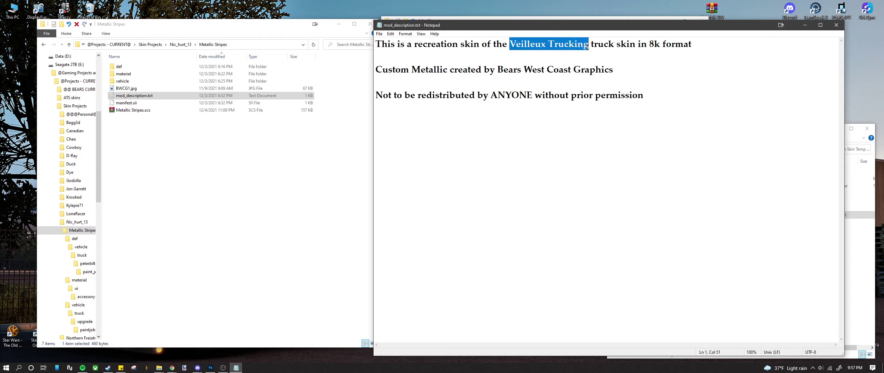
pyautogui.write('EXAM')
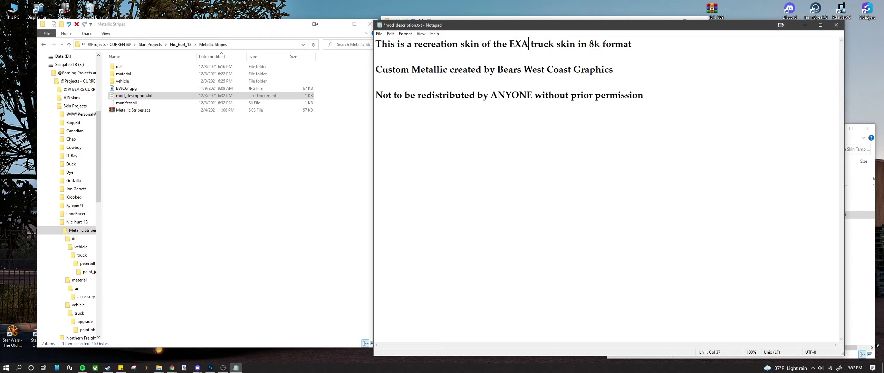
pyautogui.write('PLE')
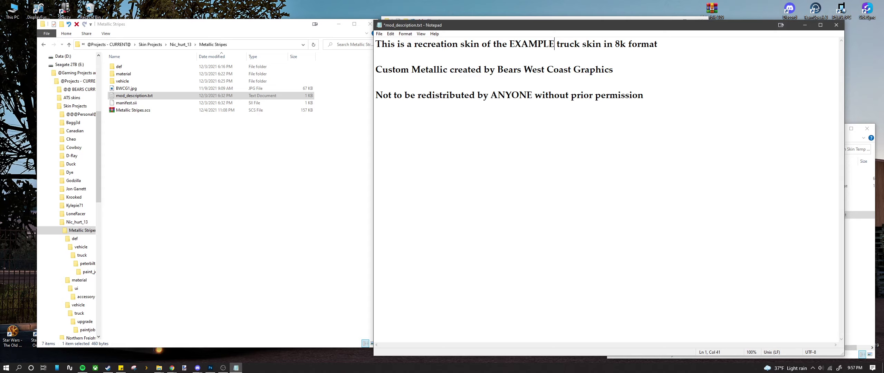
pyautogui.click(379, 34)
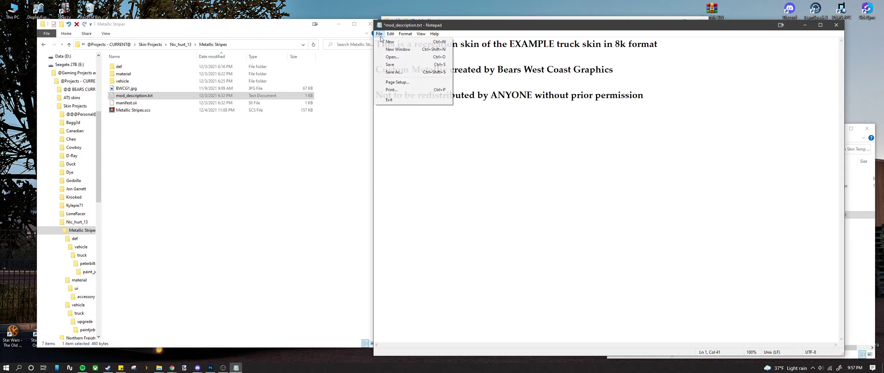
pyautogui.click(388, 65)
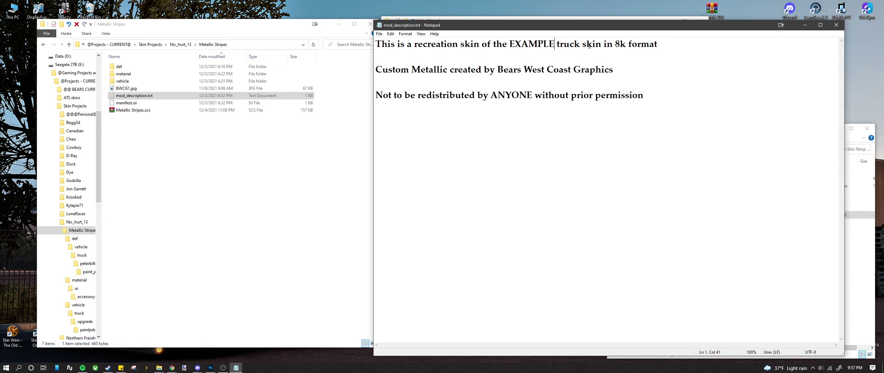
# - Review the format, skin type, creator and redistribution wording in the skin's mod_description.txt
pyautogui.moveTo(614, 48); pyautogui.dragTo(626, 47)
pyautogui.moveTo(376, 70); pyautogui.dragTo(447, 71)
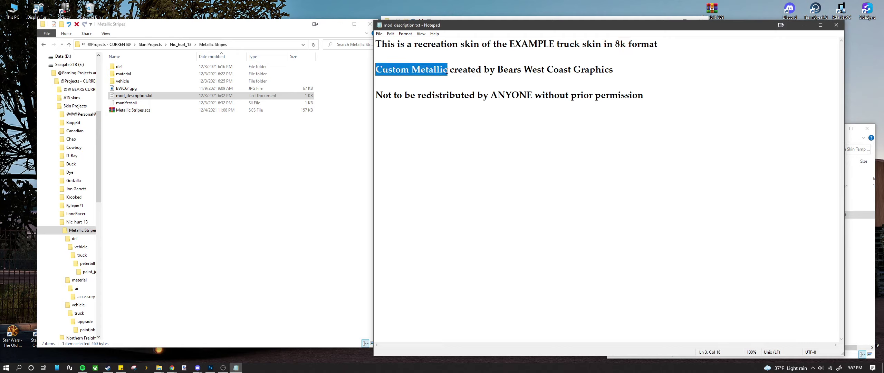
pyautogui.moveTo(505, 70); pyautogui.dragTo(608, 69)
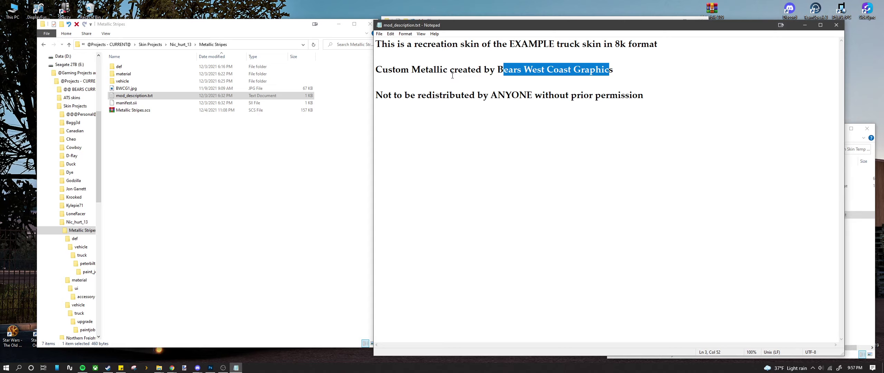
pyautogui.moveTo(376, 95); pyautogui.dragTo(643, 95)
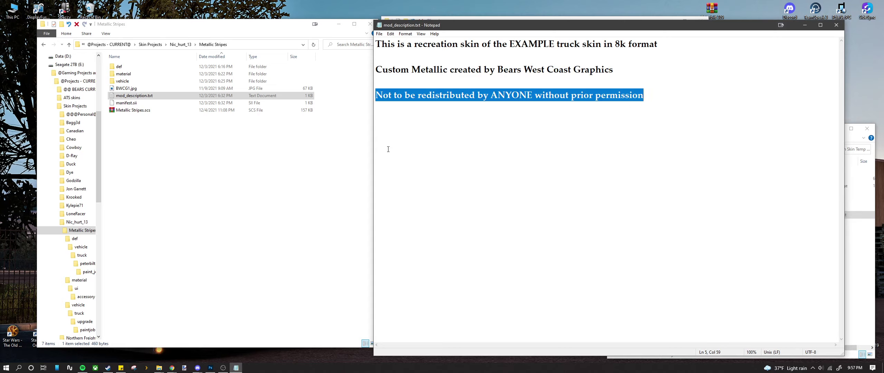
# - Open the Metallic Stripes mod_description.txt, place it beside the skin's description, and highlight the skin owner entry
pyautogui.click(135, 97)
pyautogui.doubleClick(134, 97)
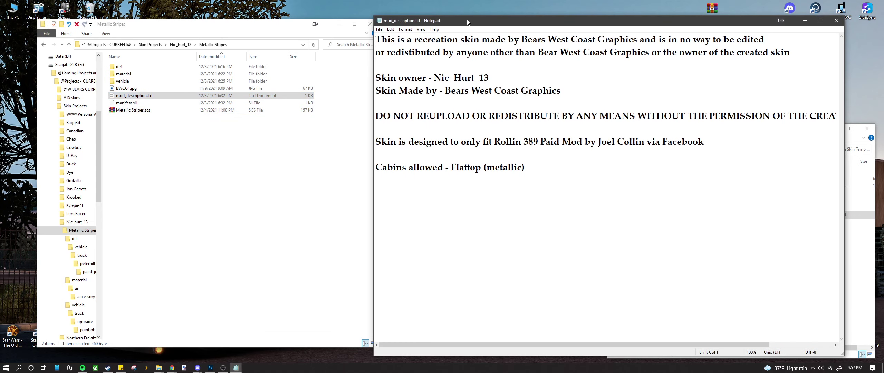
pyautogui.moveTo(468, 20); pyautogui.dragTo(183, 17)
pyautogui.moveTo(204, 74); pyautogui.dragTo(143, 74)
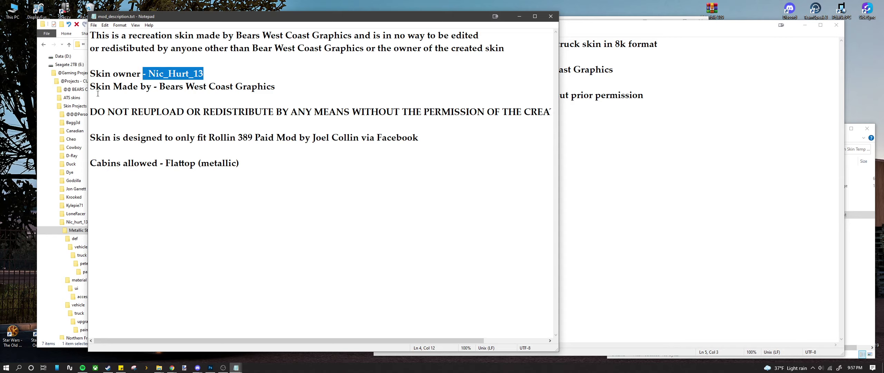
# - Correct the paid mod author's surname in the Metallic Stripes description by adding the missing final "s", and save the file
pyautogui.moveTo(280, 91); pyautogui.dragTo(189, 91)
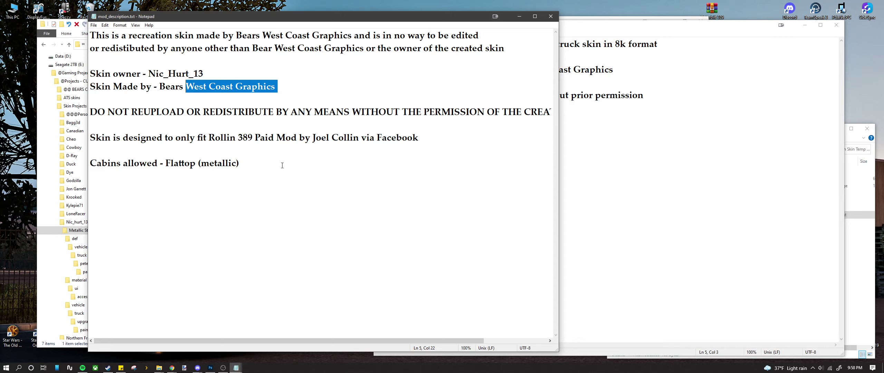
pyautogui.click(355, 139)
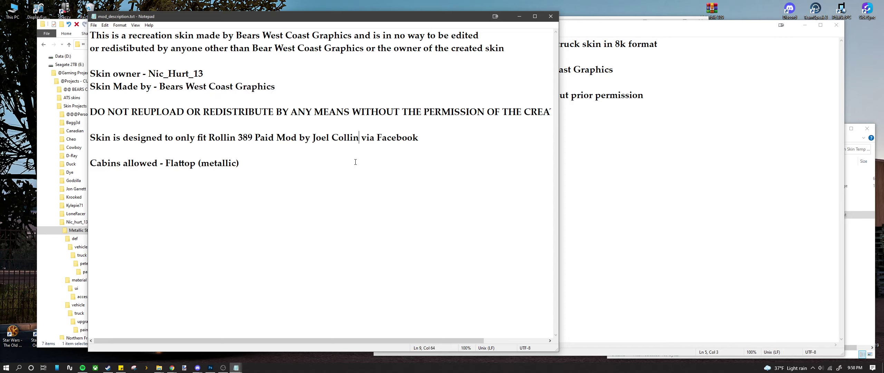
pyautogui.write('sd')
pyautogui.press('BackSpace')
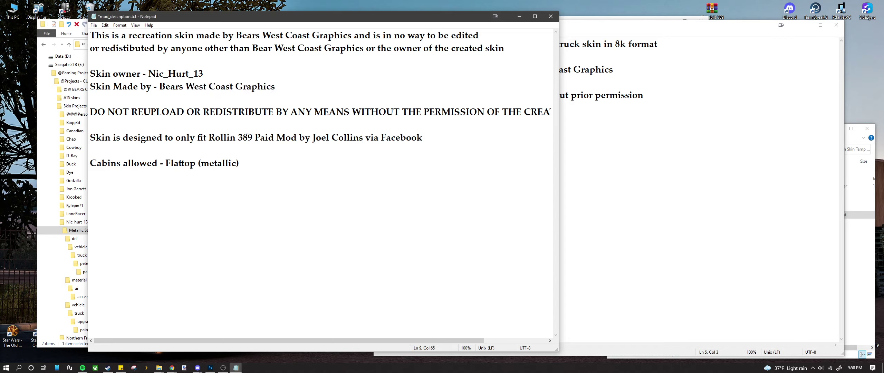
pyautogui.click(94, 25)
pyautogui.click(104, 56)
# - Highlight the allowed cabin type and its "(metallic)" note in the Metallic Stripes description, and close the file
pyautogui.doubleClick(173, 163)
pyautogui.moveTo(198, 163); pyautogui.dragTo(244, 164)
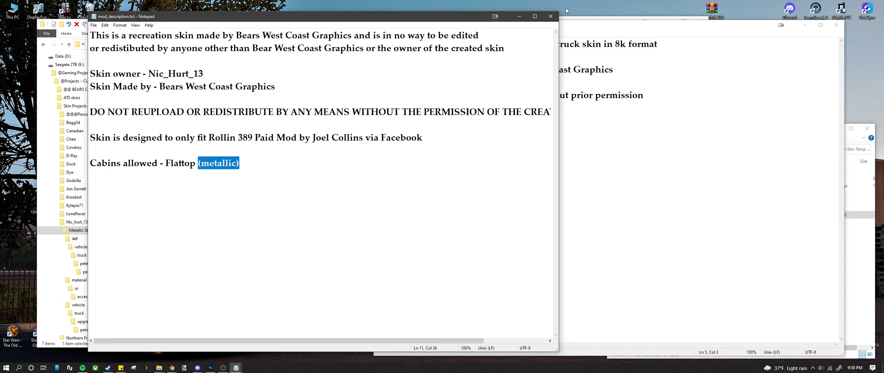
pyautogui.click(551, 16)
# - Check the Metallic Stripes root files, including BWCG1.jpg, against the skin and close the skin's mod_description.txt
pyautogui.click(470, 207)
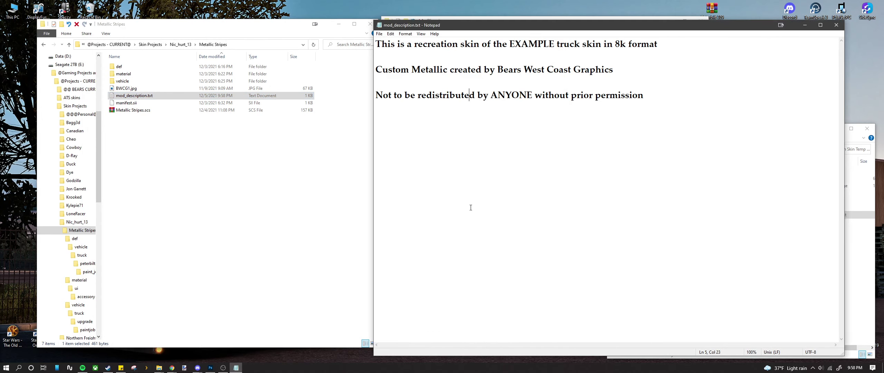
pyautogui.click(224, 145)
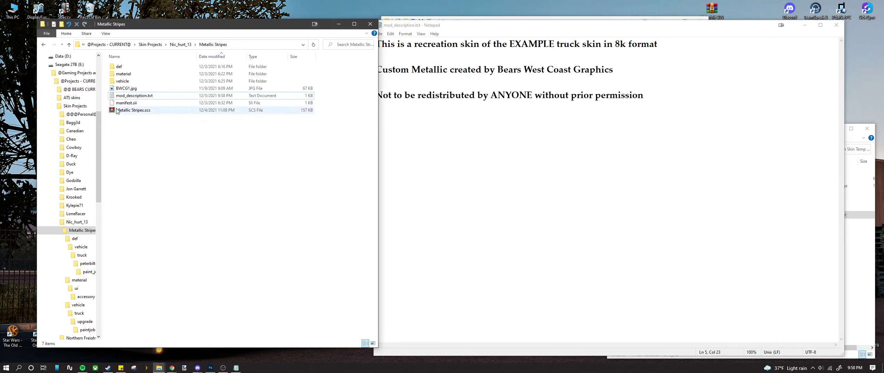
pyautogui.click(117, 88)
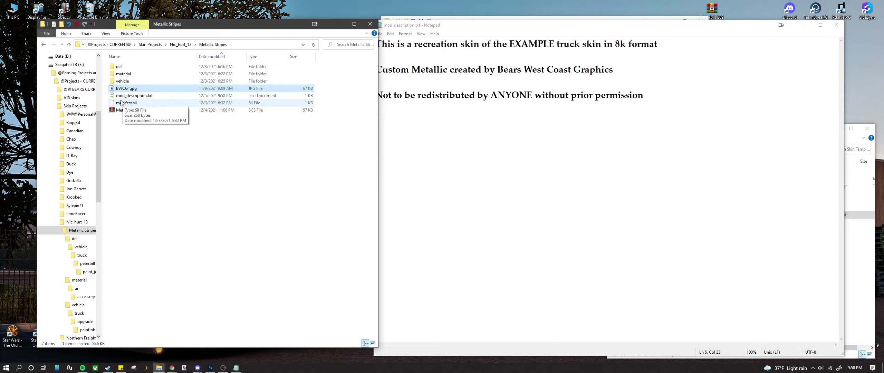
pyautogui.click(192, 146)
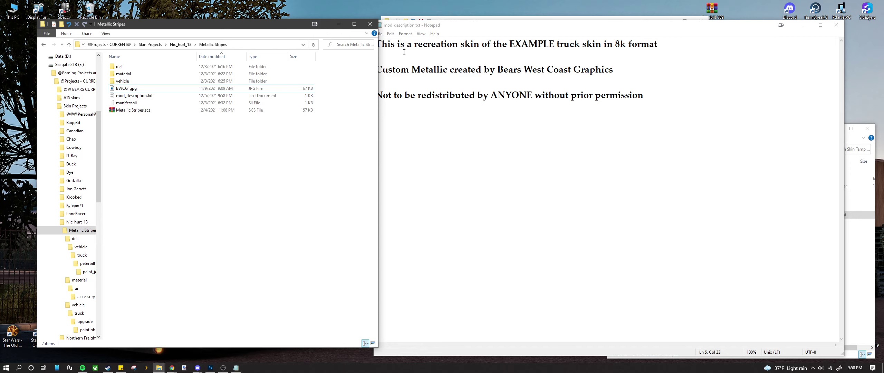
pyautogui.click(836, 25)
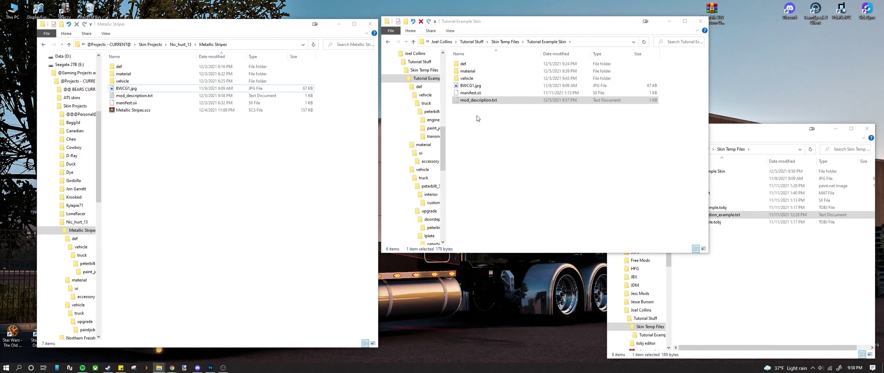
# - Pack all folders and root files of Tutorial Example Skin into a ZIP-format archive named Tutorial Example Skin.scs
pyautogui.moveTo(478, 119); pyautogui.dragTo(472, 63)
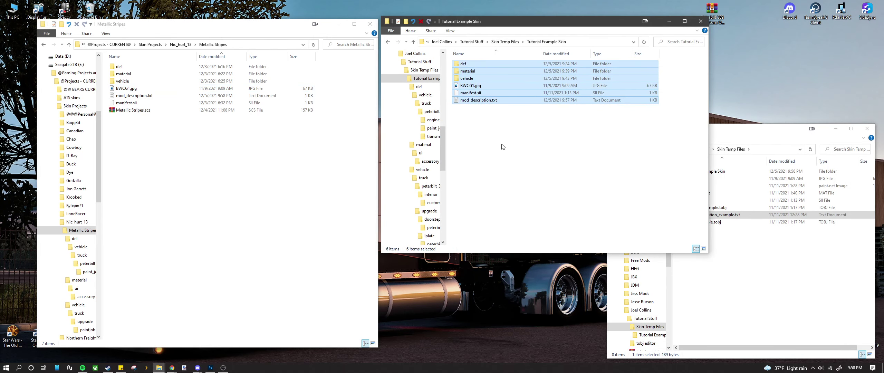
pyautogui.rightClick(475, 88)
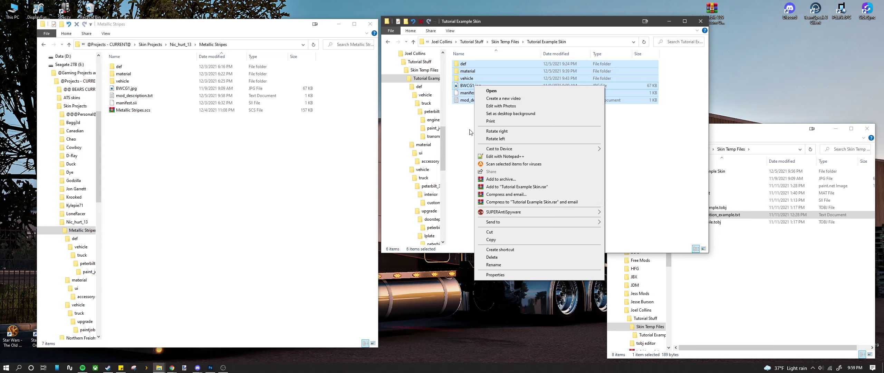
pyautogui.click(490, 180)
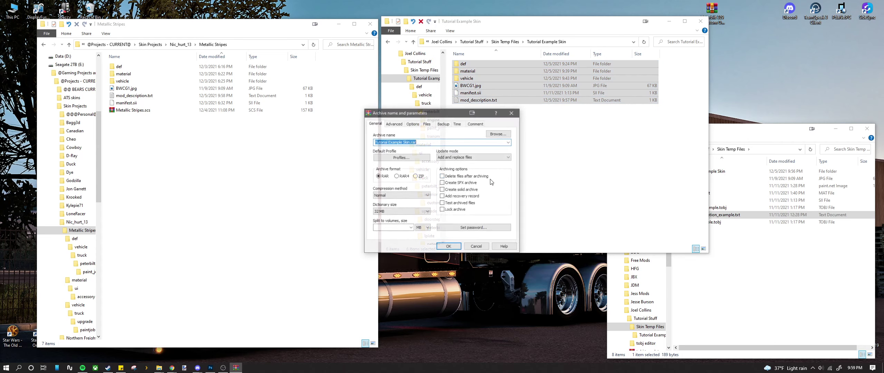
pyautogui.click(416, 177)
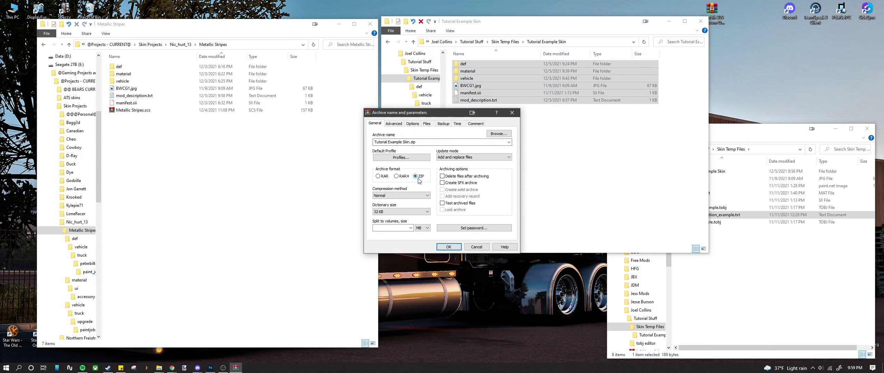
pyautogui.click(401, 145)
pyautogui.click(420, 142)
pyautogui.click(448, 247)
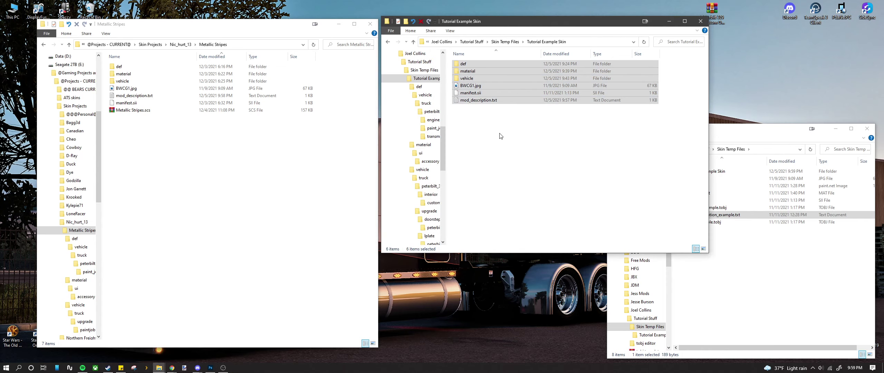
pyautogui.click(478, 108)
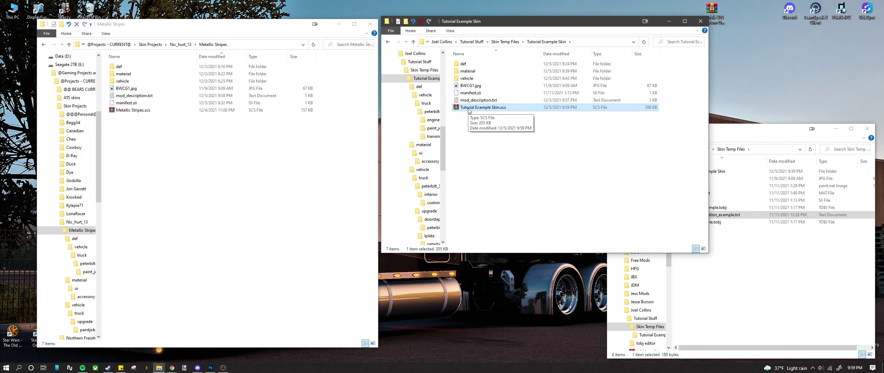
pyautogui.rightClick(490, 110)
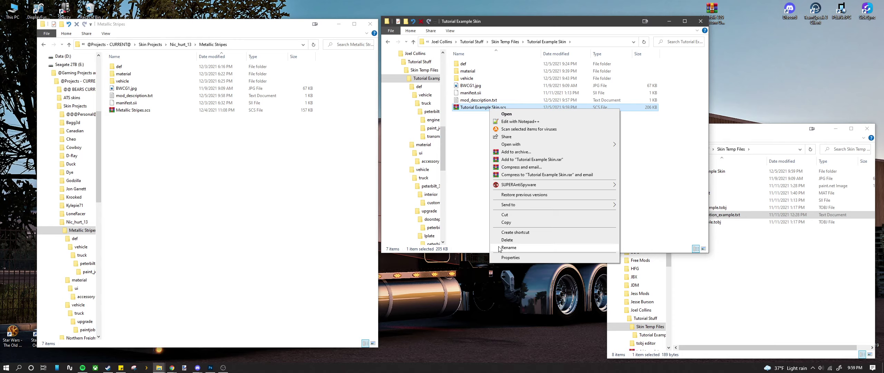
pyautogui.click(475, 143)
pyautogui.hotkey('alt', 'Left')
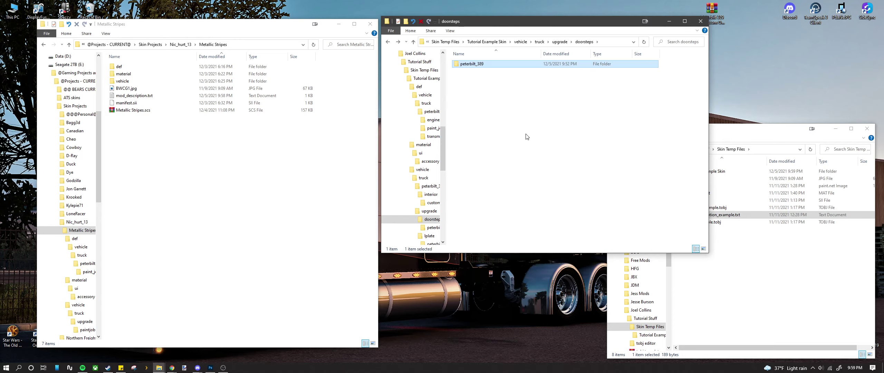
pyautogui.hotkey('alt', 'Left')
pyautogui.hotkey('alt', 'Right')
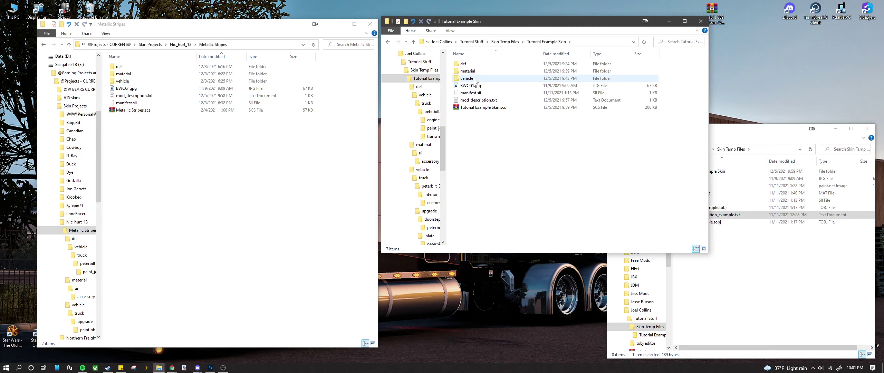
pyautogui.click(223, 368)
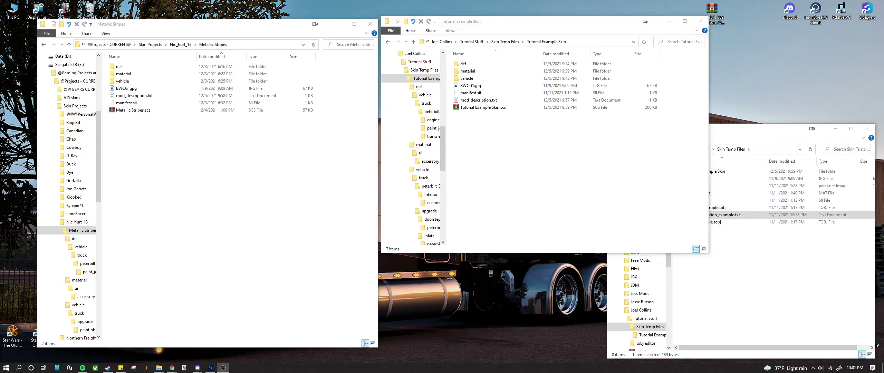